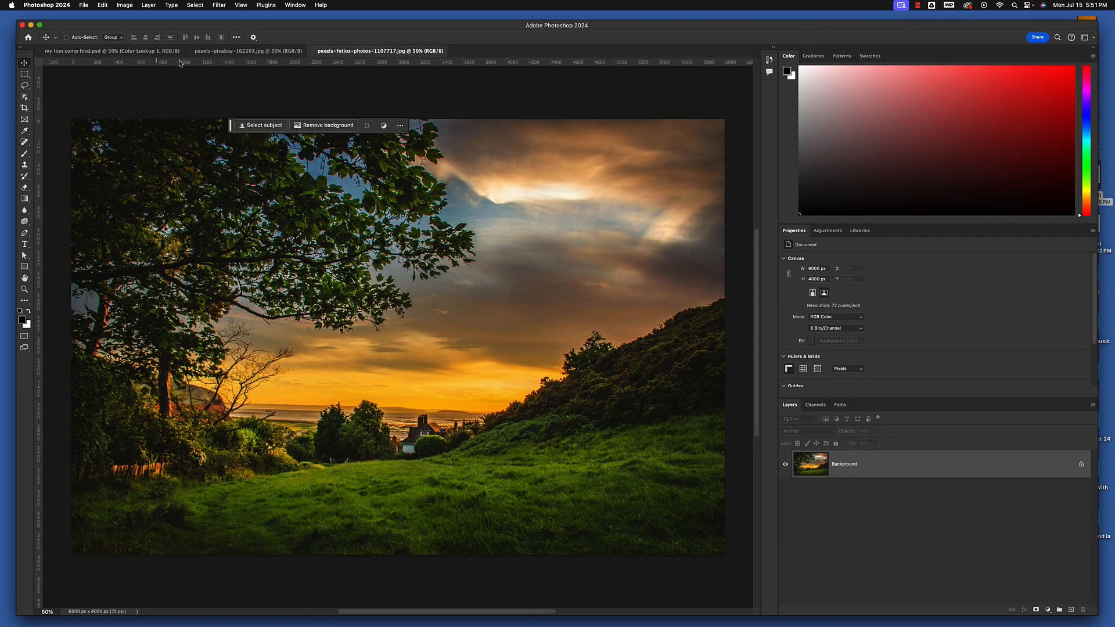
pyautogui.click(259, 51)
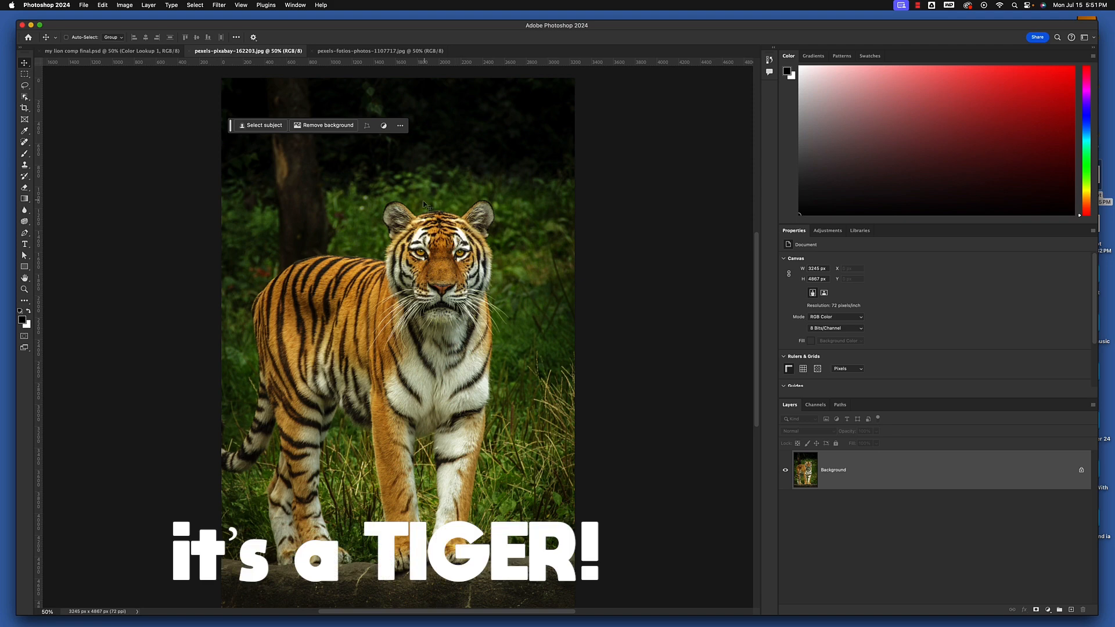
pyautogui.click(359, 51)
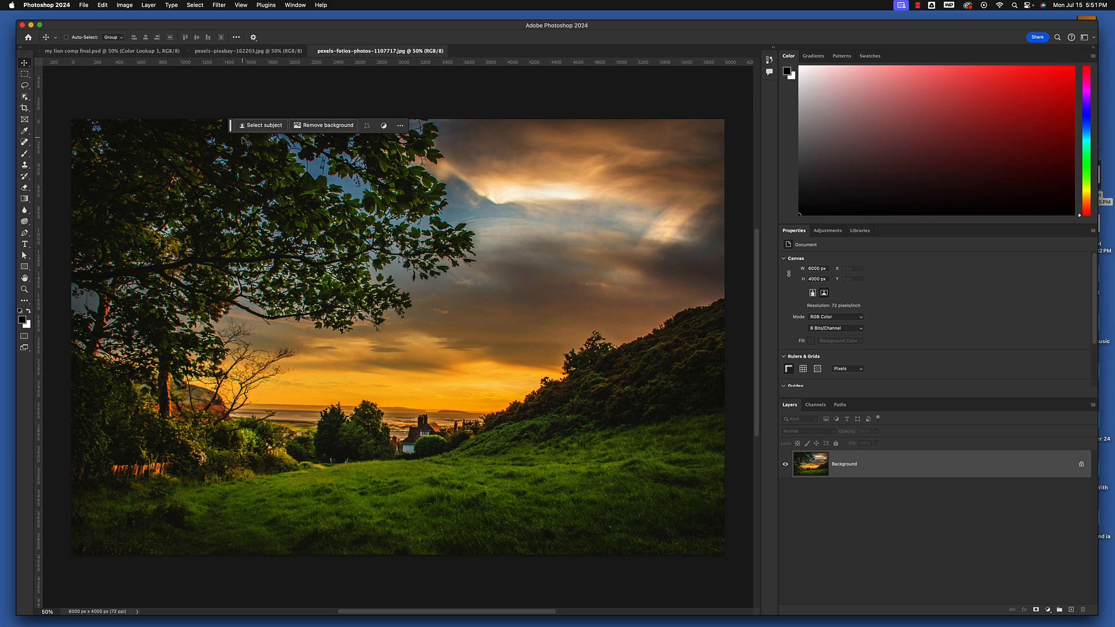
pyautogui.click(265, 51)
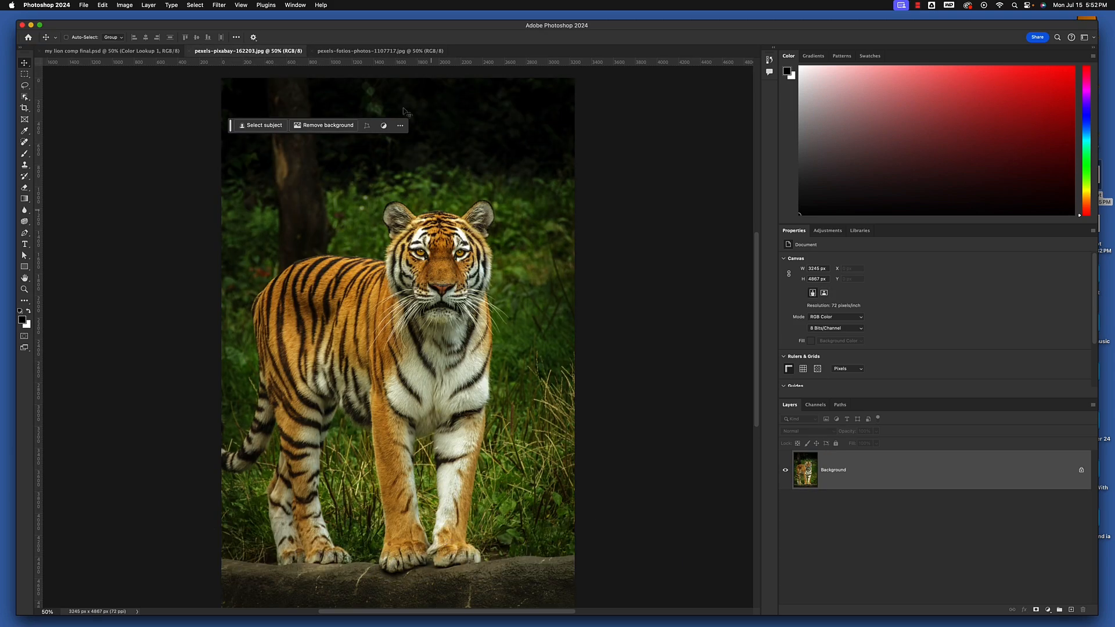
pyautogui.click(381, 51)
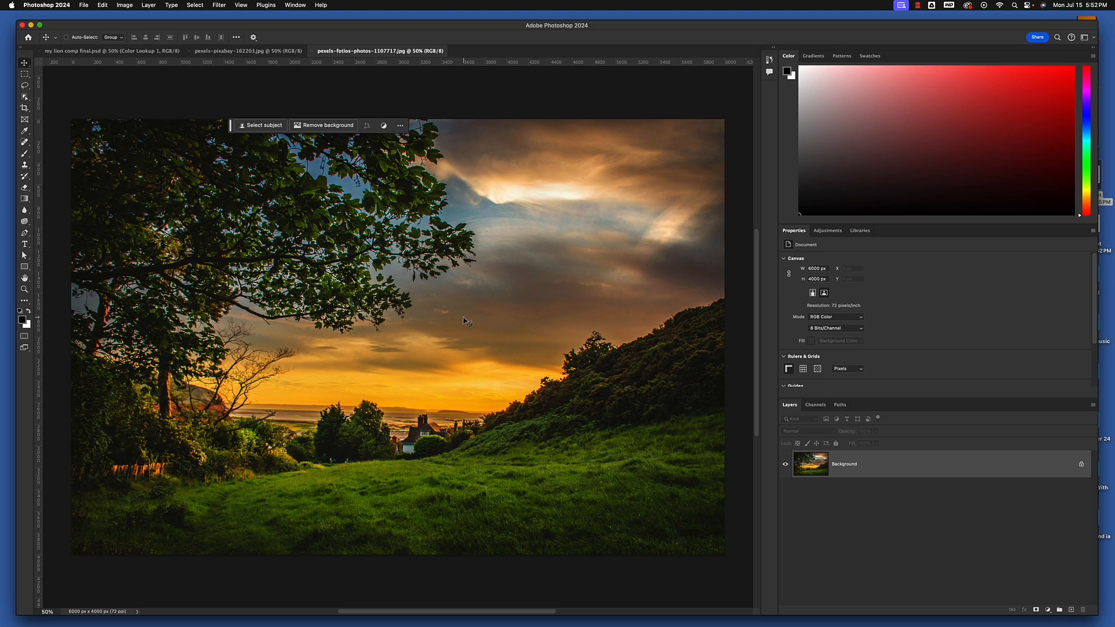
# Try transferring the tiger photo straight into the sunset landscape document with the Move tool, and delete the resulting layer
pyautogui.click(249, 51)
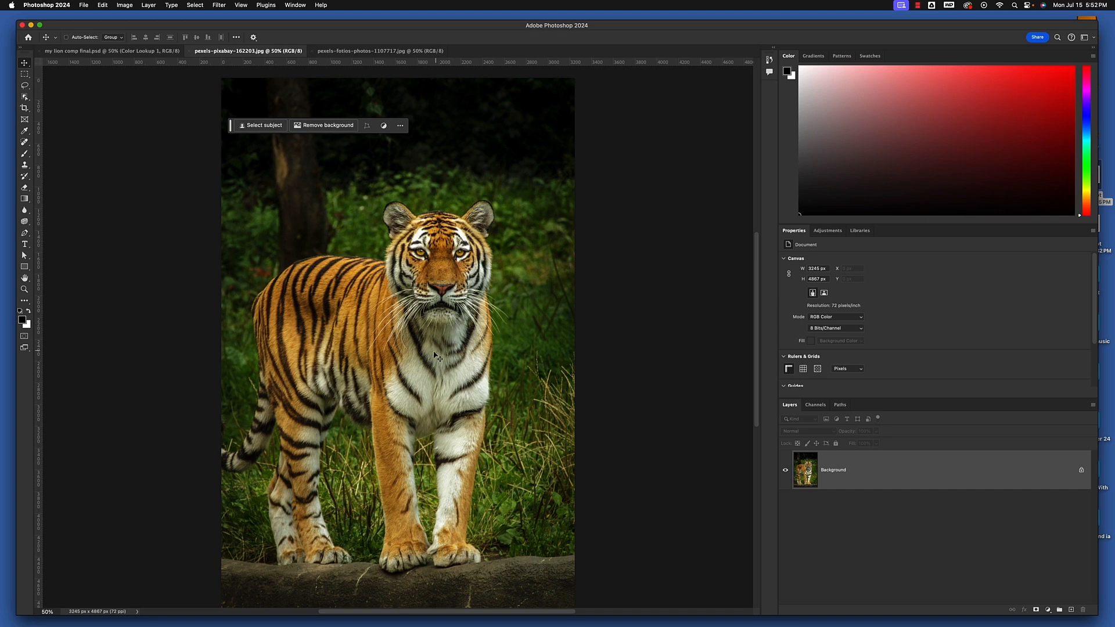
pyautogui.moveTo(433, 355); pyautogui.dragTo(359, 53)
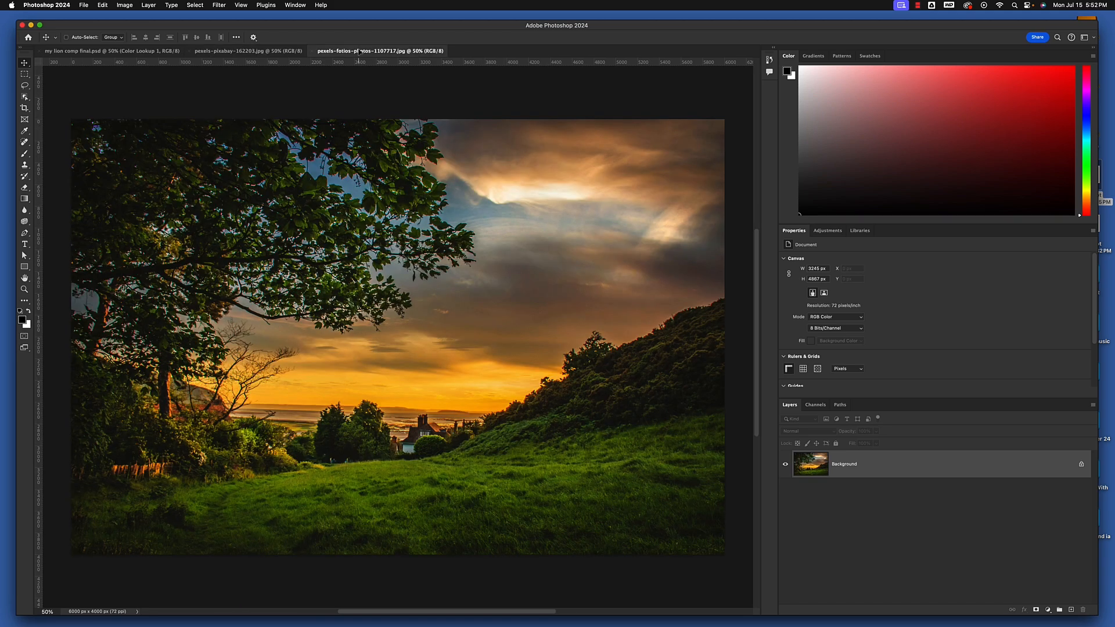
pyautogui.moveTo(408, 336); pyautogui.dragTo(409, 335)
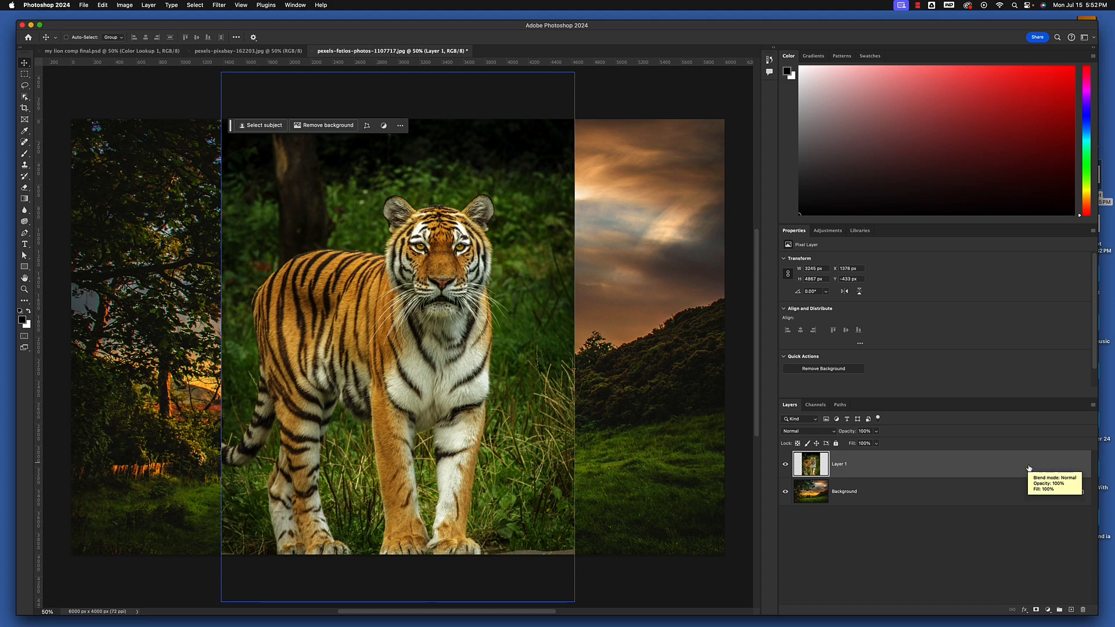
pyautogui.press('Delete')
# Copy the entire tiger photo and paste it as a new layer in the sunset landscape document
pyautogui.click(240, 52)
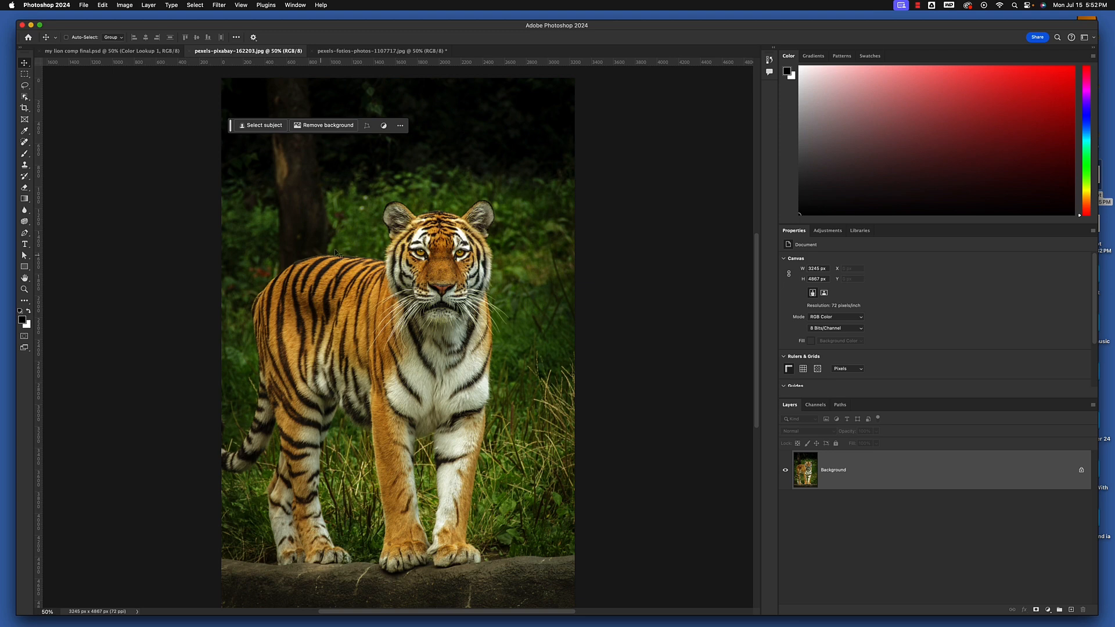
pyautogui.press('super+a')
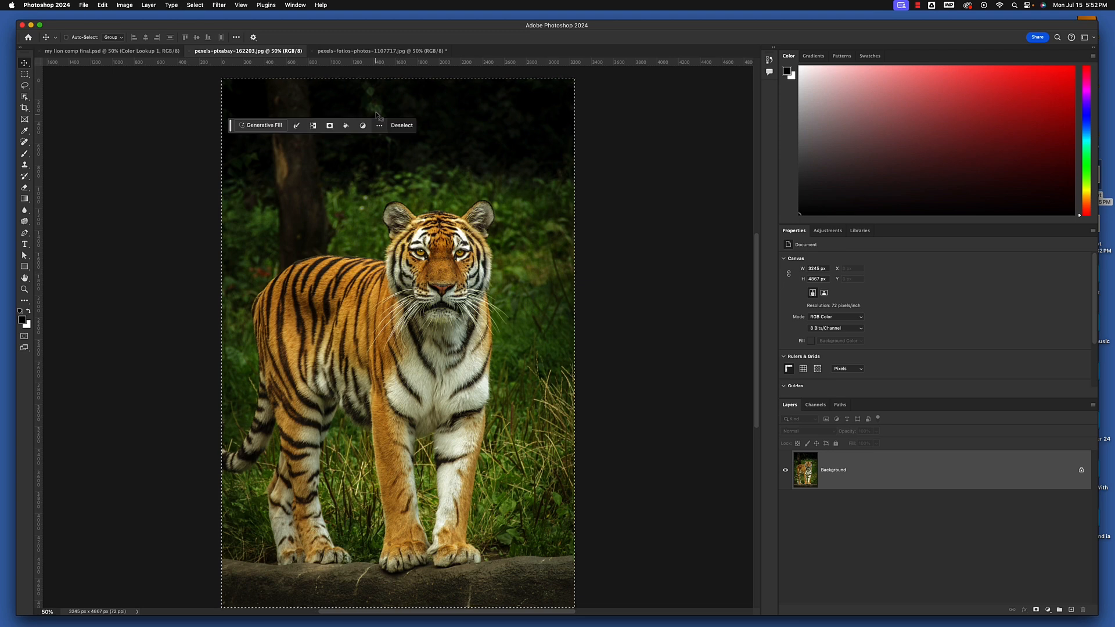
pyautogui.click(381, 50)
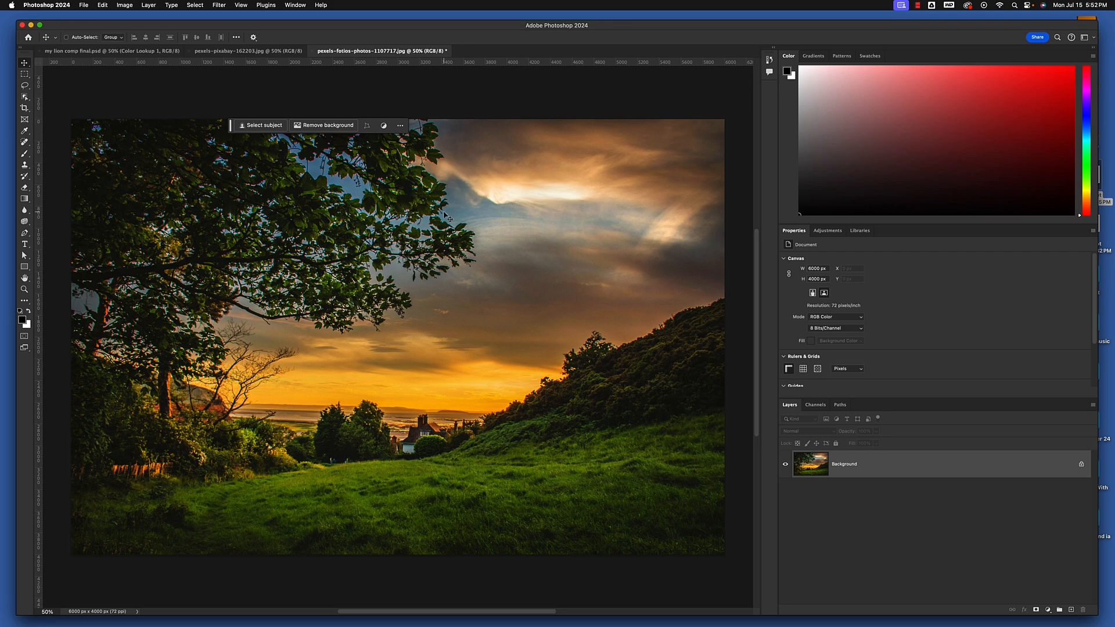
pyautogui.press('super+v')
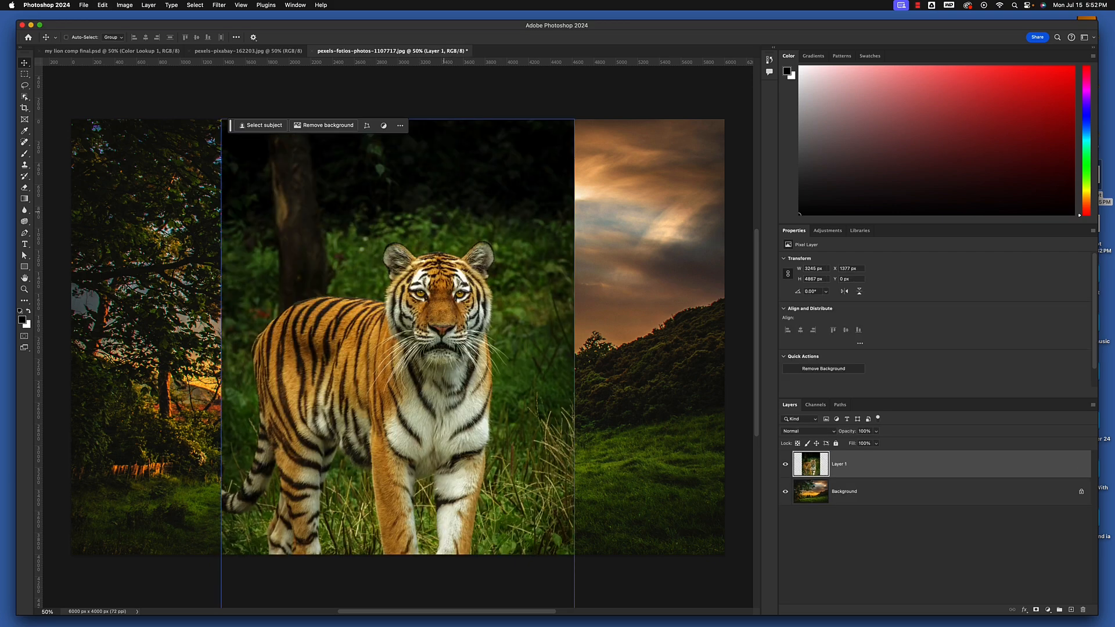
pyautogui.click(275, 51)
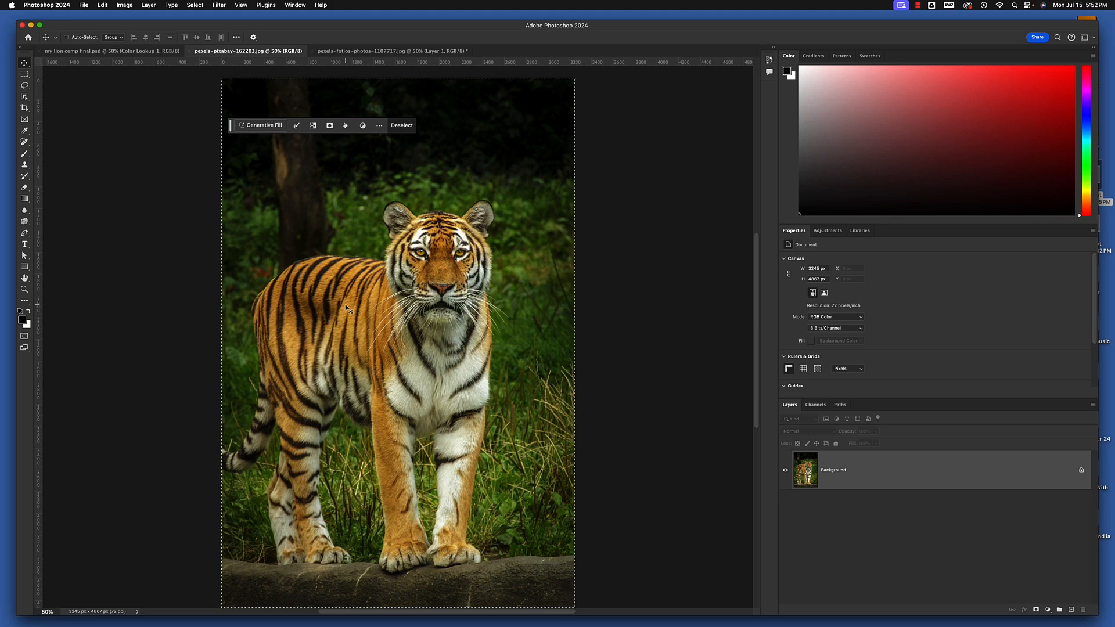
pyautogui.click(378, 52)
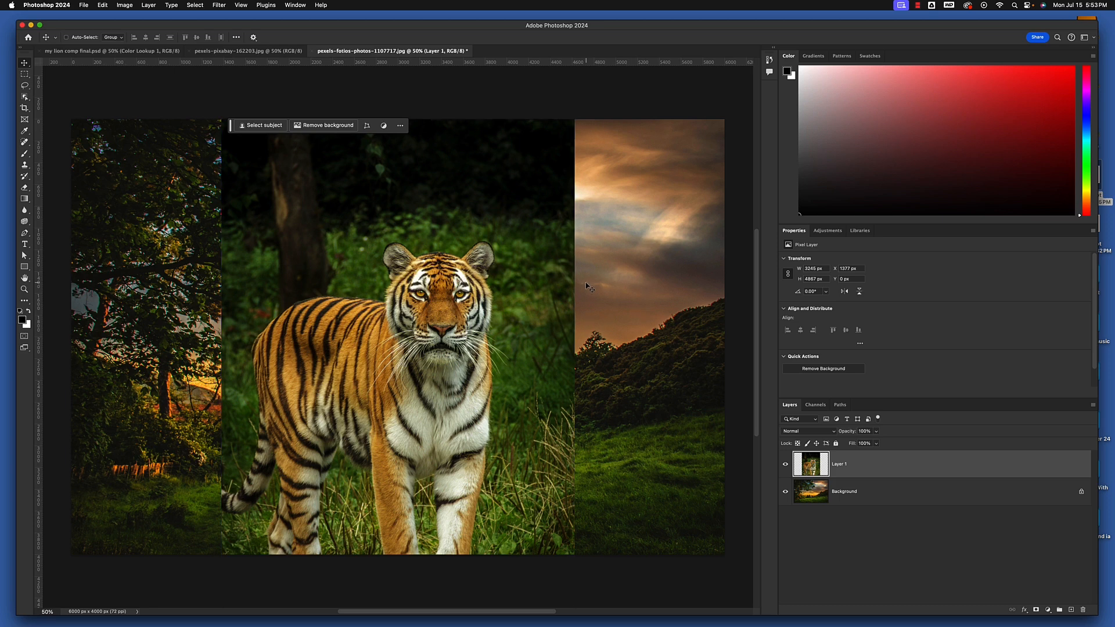
# Scale the tiger layer proportionally to about 55% and place its centre at about X 4270 px, Y 2195 px, over the grassy hillside
pyautogui.press('super+t')
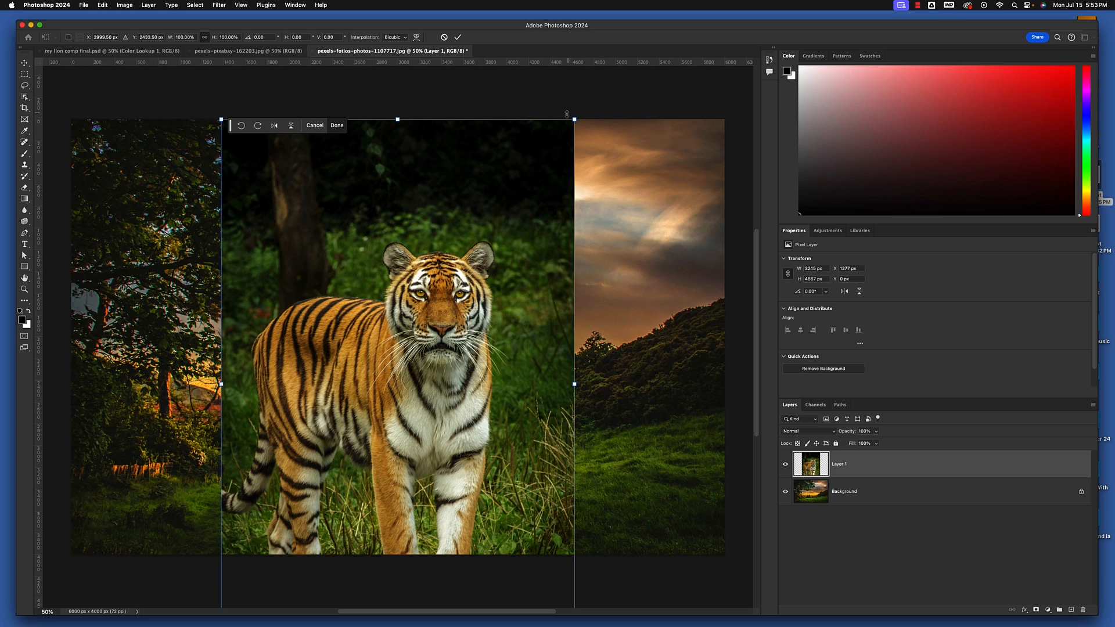
pyautogui.moveTo(575, 119); pyautogui.dragTo(452, 297)
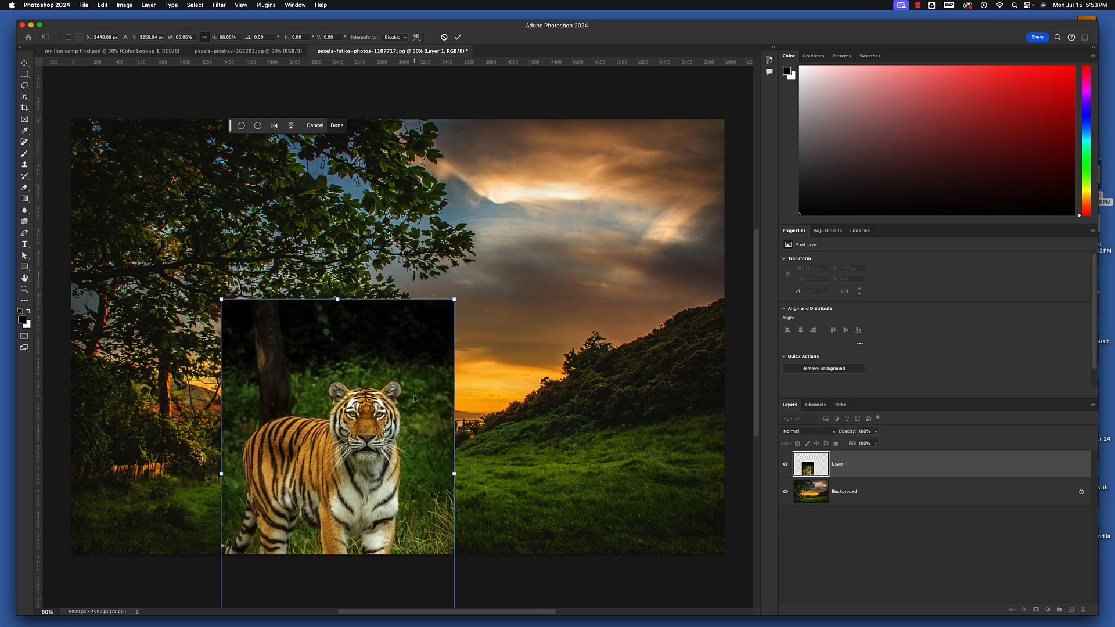
pyautogui.moveTo(415, 401); pyautogui.dragTo(588, 259)
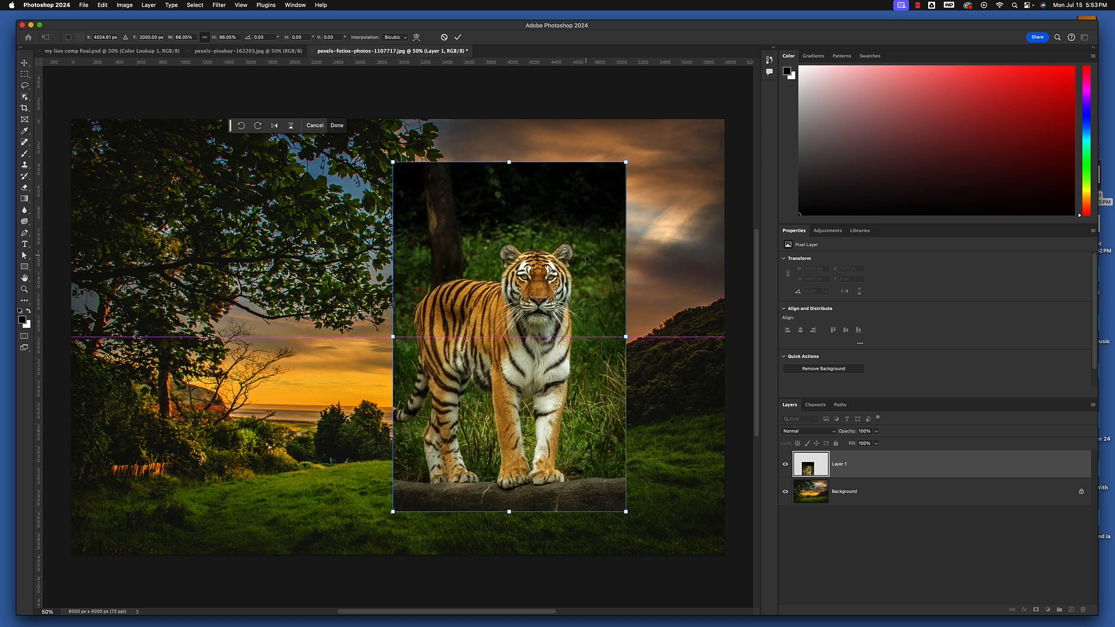
pyautogui.moveTo(625, 162); pyautogui.dragTo(588, 219)
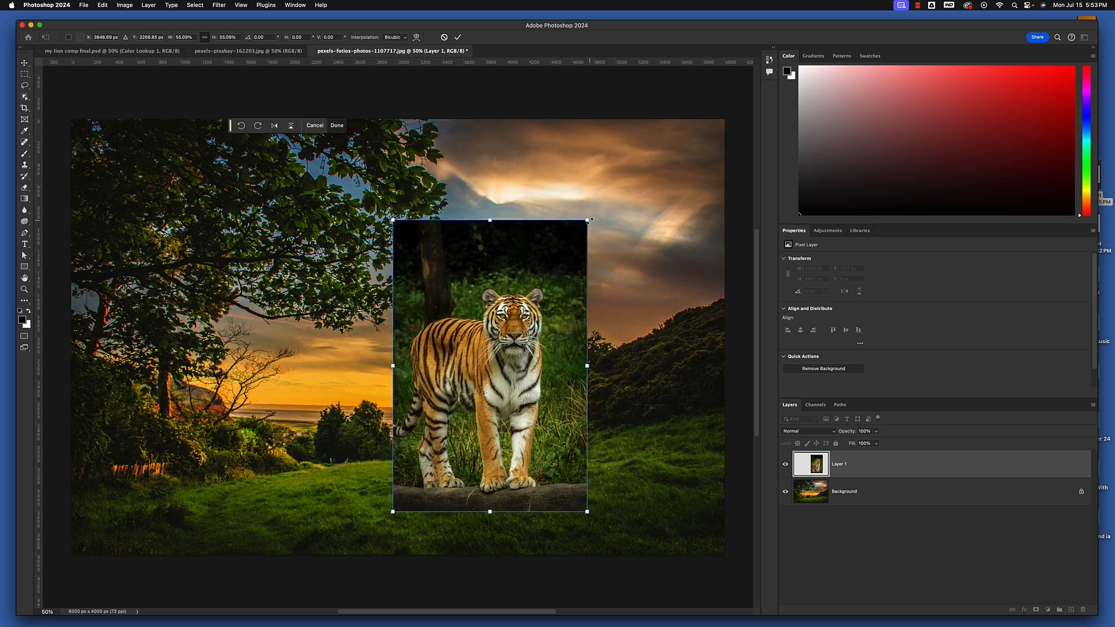
pyautogui.moveTo(515, 391); pyautogui.dragTo(356, 322)
pyautogui.moveTo(314, 425)
pyautogui.mouseDown()
pyautogui.moveTo(380, 424)
pyautogui.moveTo(328, 431)
pyautogui.mouseUp()
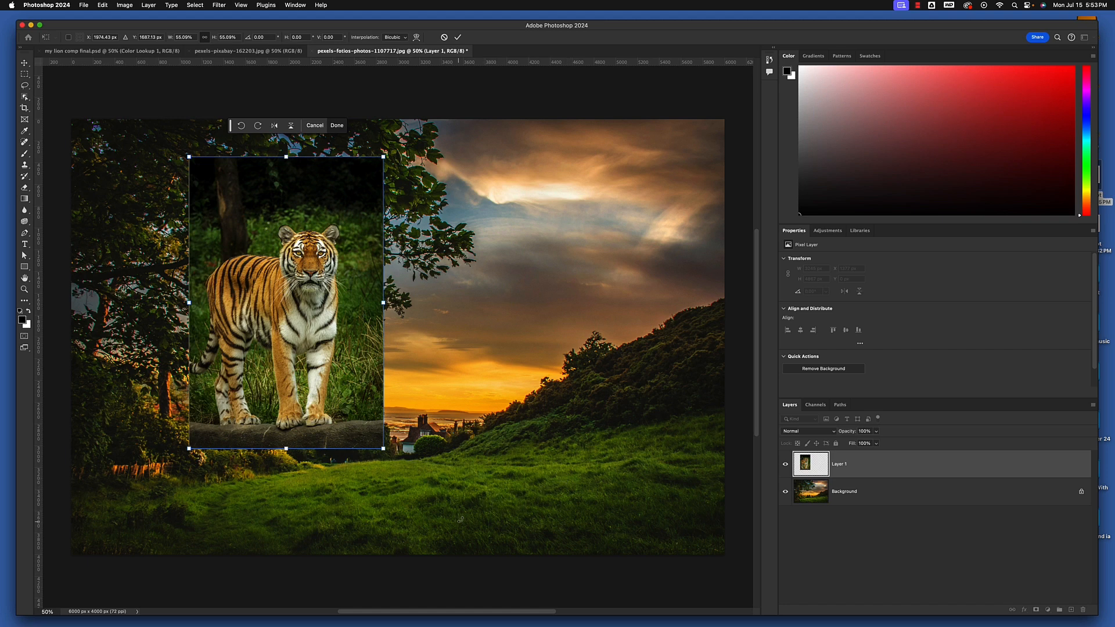
pyautogui.moveTo(304, 359); pyautogui.dragTo(550, 416)
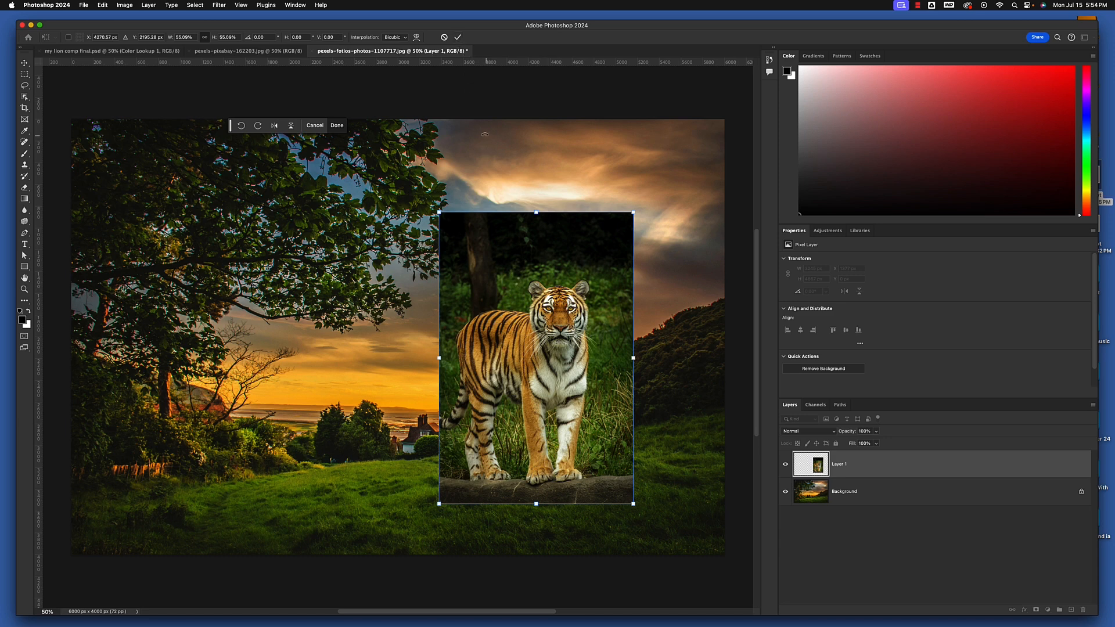
pyautogui.press('Return')
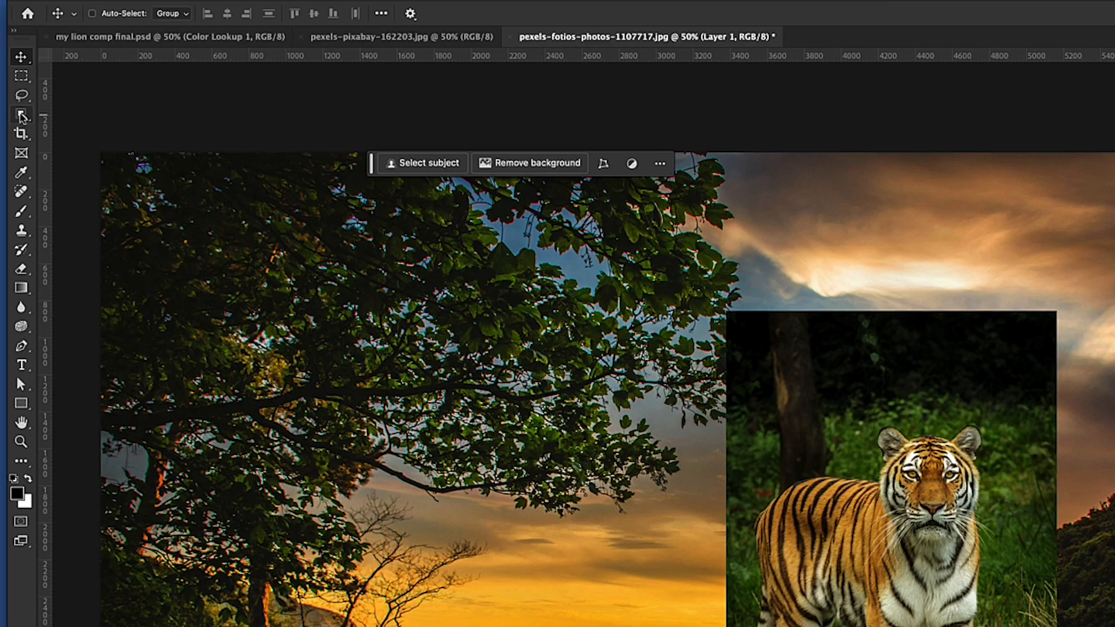
# Select the tiger with the Object Selection tool and open the selection in Select and Mask
pyautogui.click(22, 110)
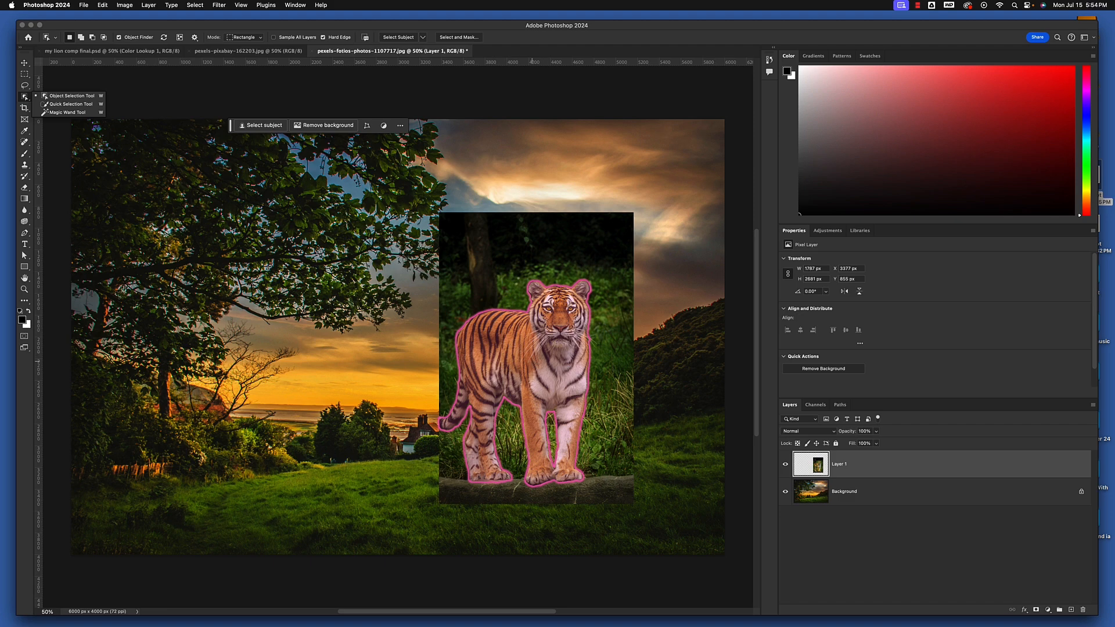
pyautogui.click(532, 360)
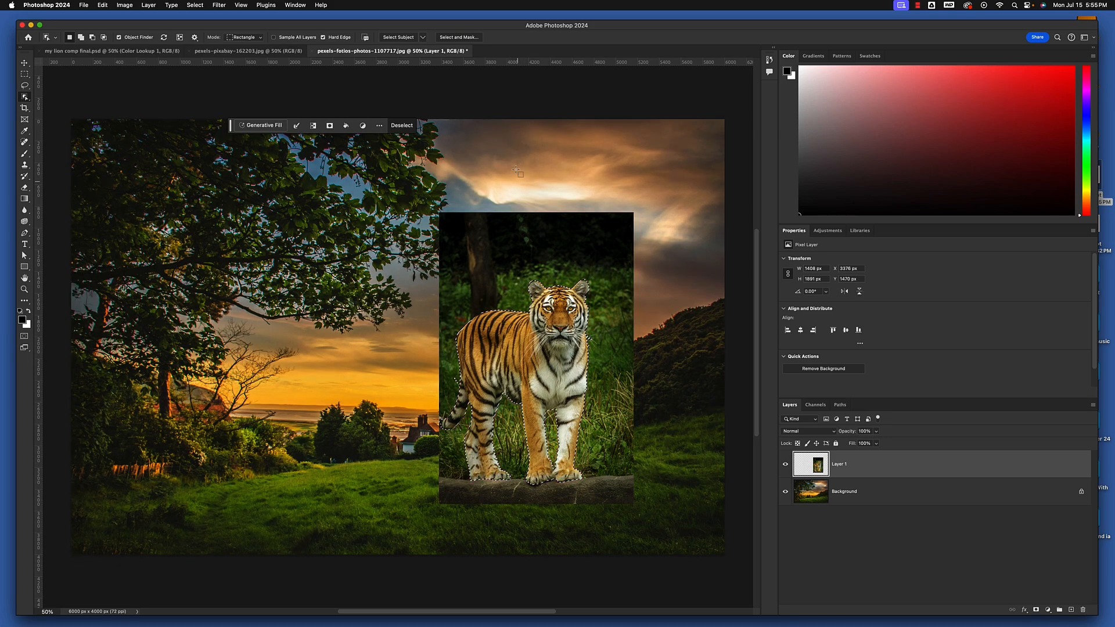
pyautogui.click(449, 38)
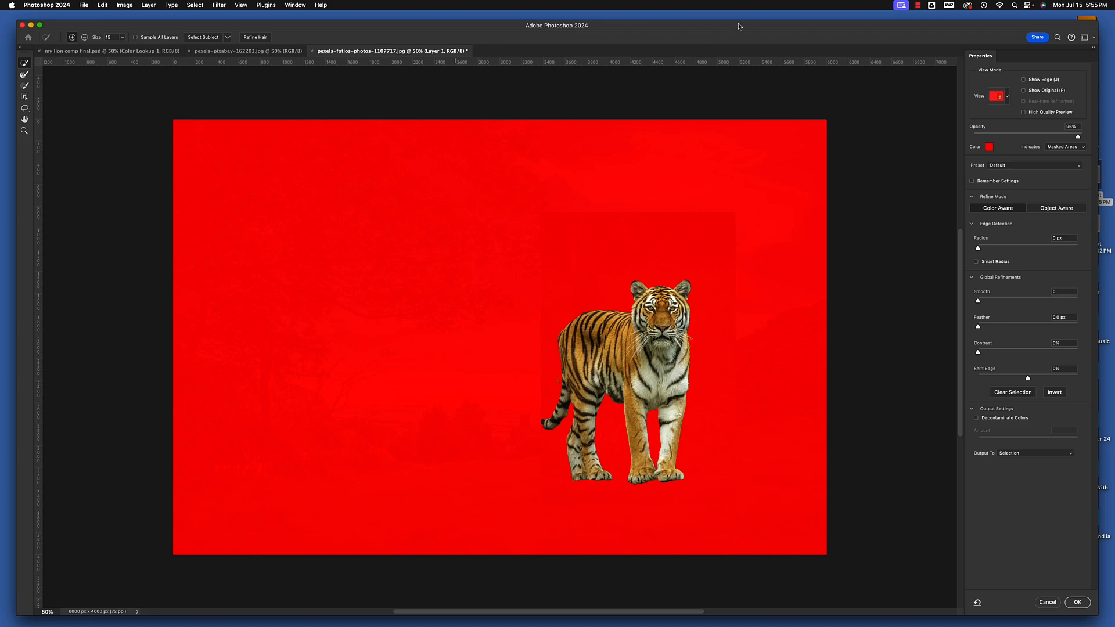
pyautogui.moveTo(740, 26); pyautogui.dragTo(728, 19)
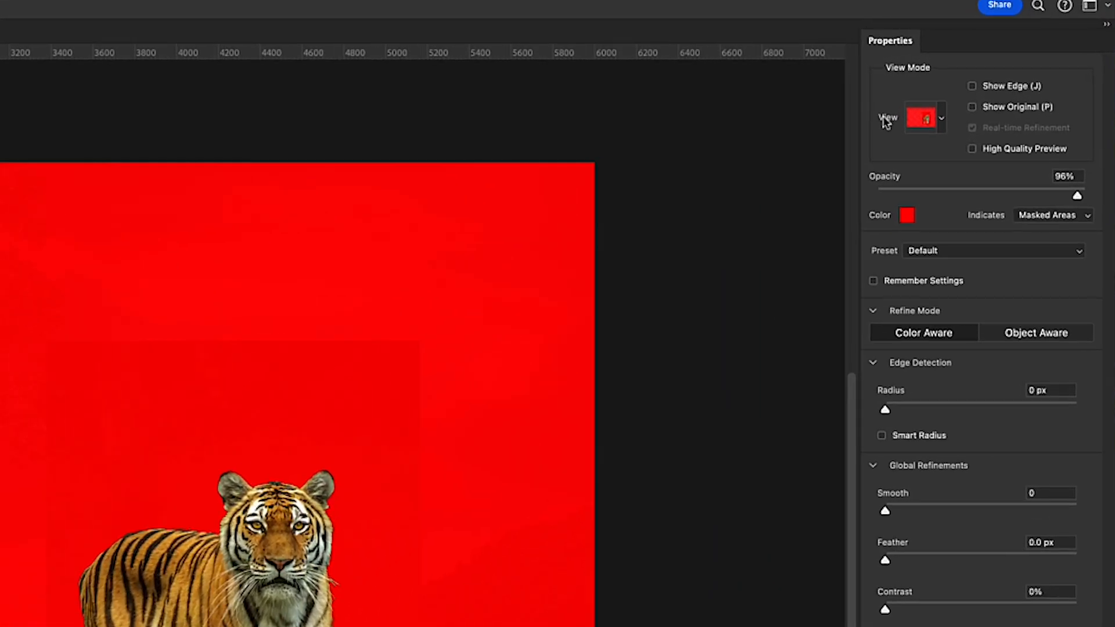
# Preview the tiger selection in the Onion Skin and Marching Ants view modes, and return to Overlay
pyautogui.click(942, 119)
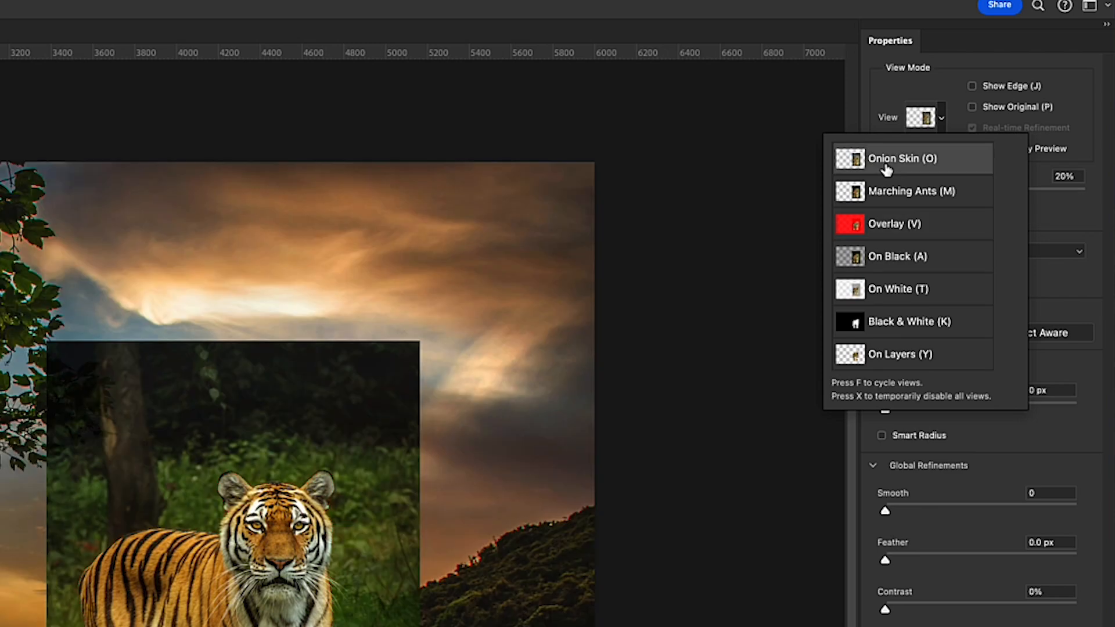
pyautogui.click(941, 119)
pyautogui.click(941, 126)
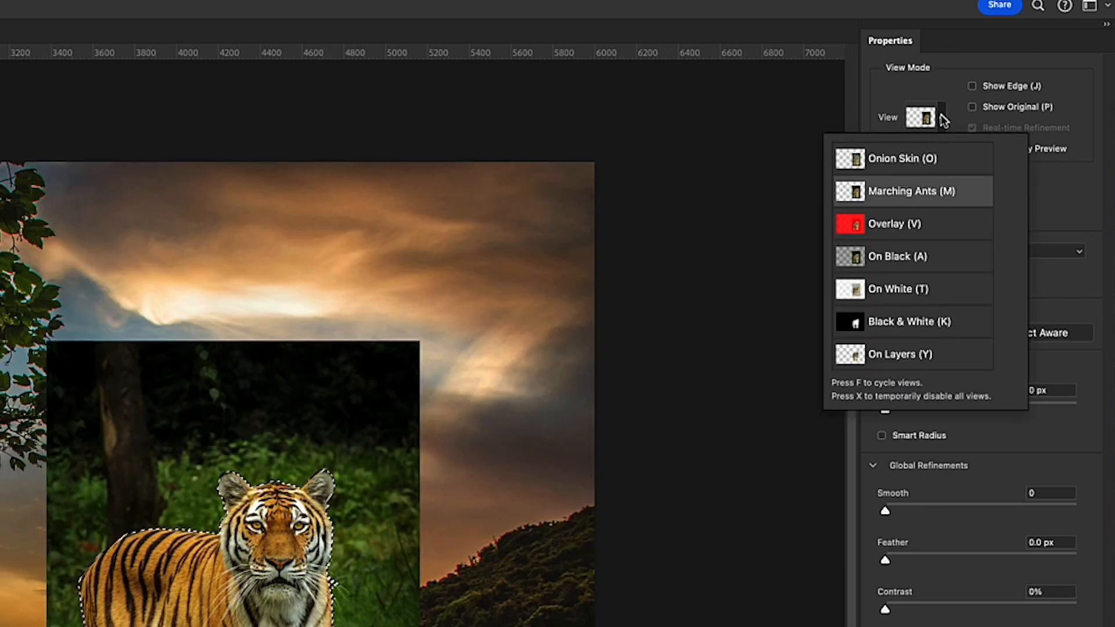
pyautogui.click(919, 191)
pyautogui.click(940, 120)
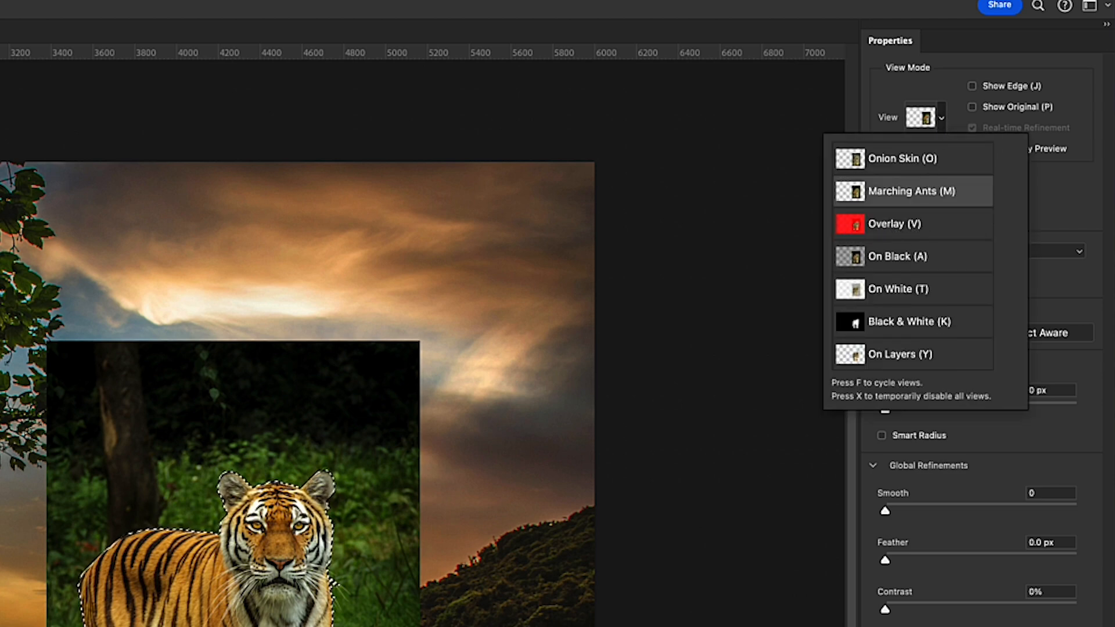
pyautogui.click(895, 227)
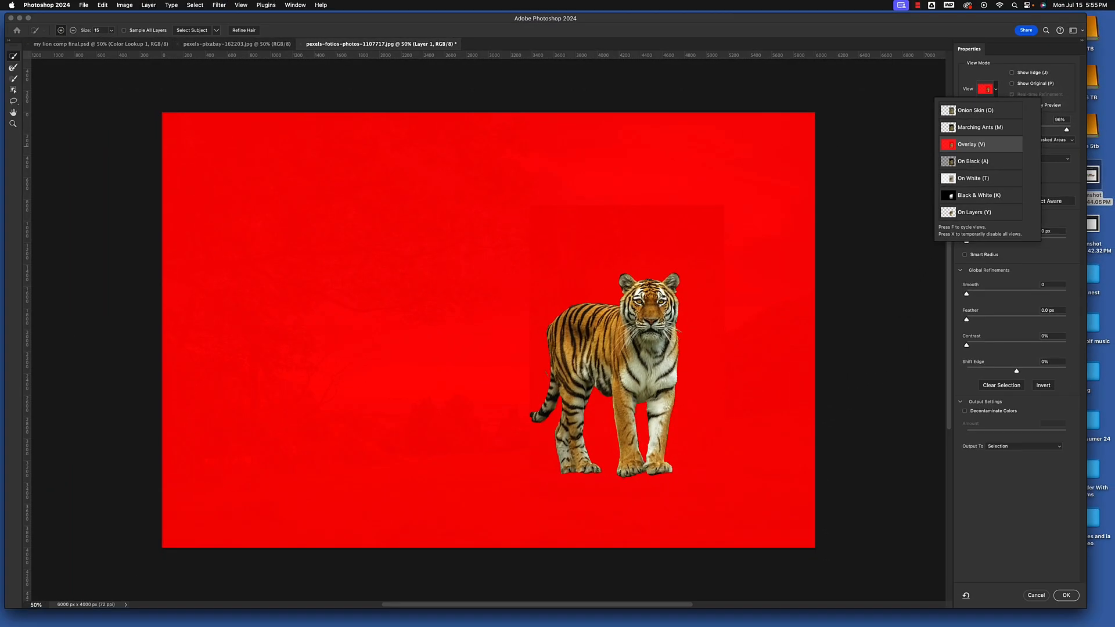
# Refine the fur edge along the tiger's back, from the neck towards the rump, with the Refine Edge Brush
pyautogui.click(634, 310)
pyautogui.press('super+plus')
pyautogui.press('super+plus')
pyautogui.press('super+plus')
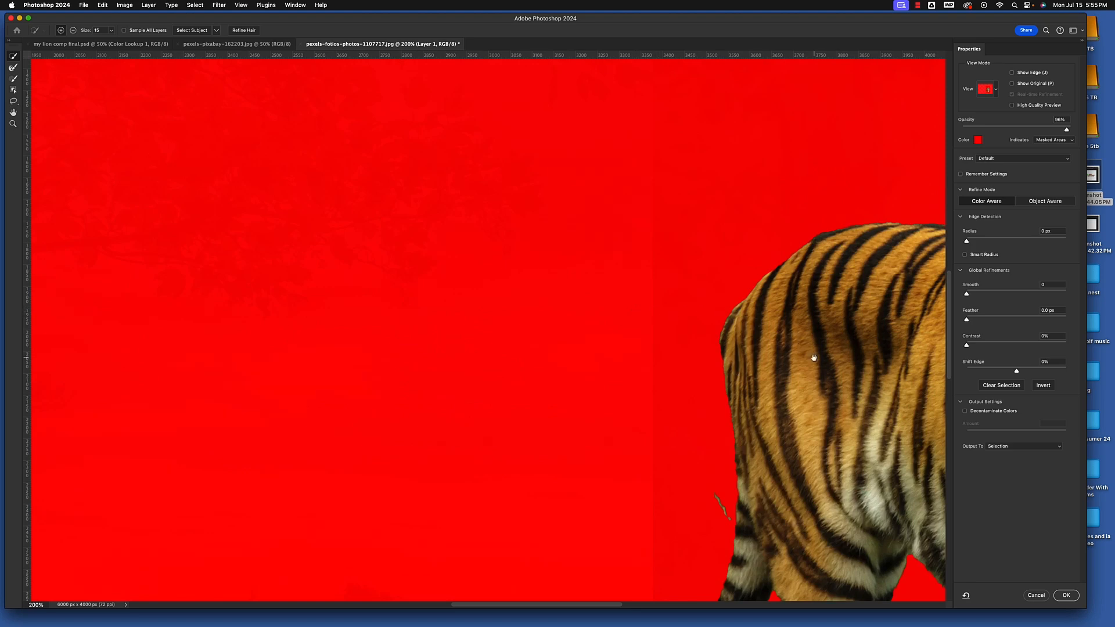
pyautogui.moveTo(814, 358); pyautogui.dragTo(319, 336)
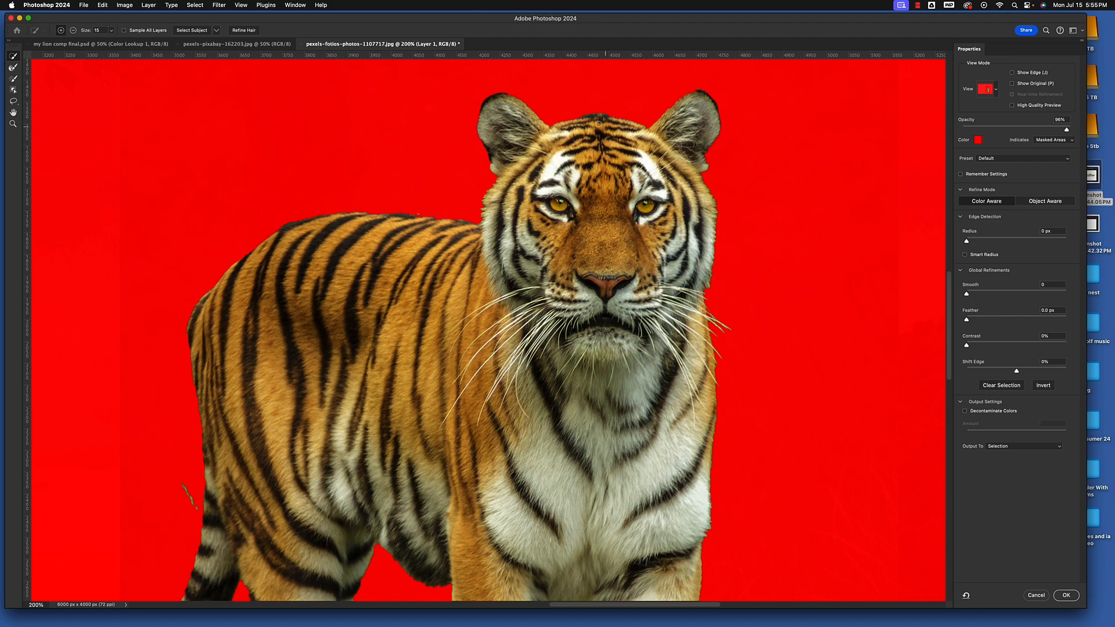
pyautogui.press('super+plus')
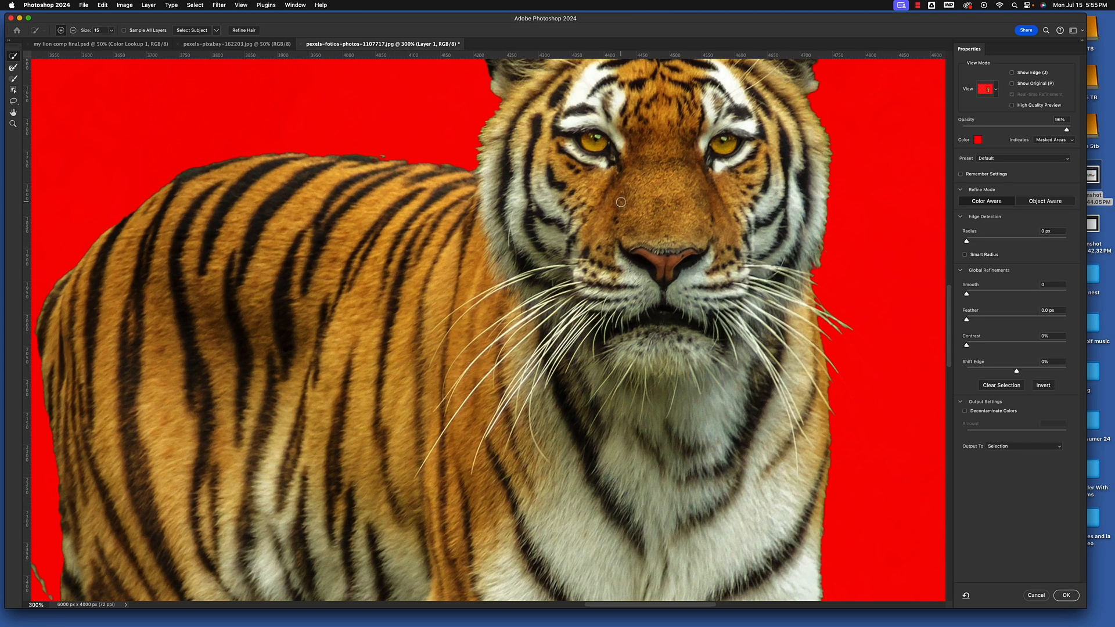
pyautogui.moveTo(620, 202); pyautogui.dragTo(640, 371)
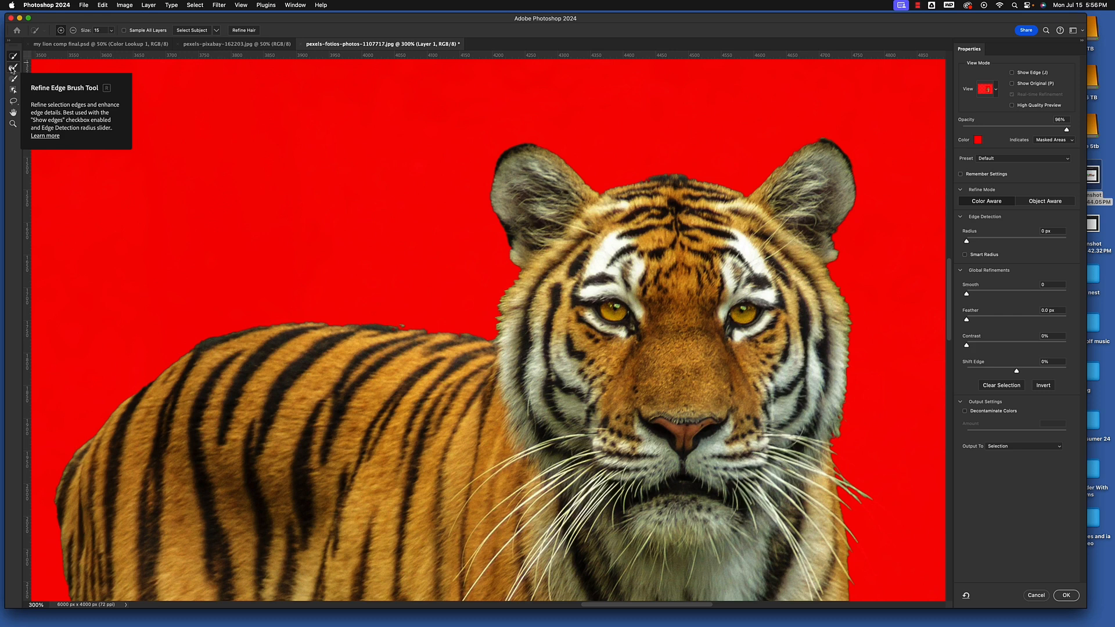
pyautogui.click(13, 67)
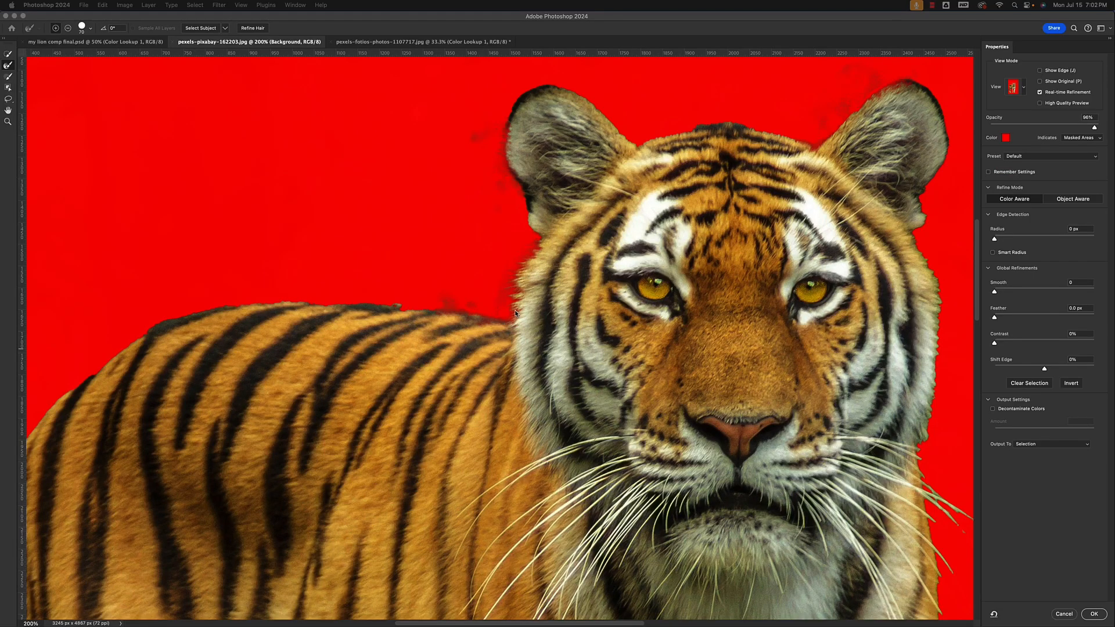
pyautogui.click(419, 302)
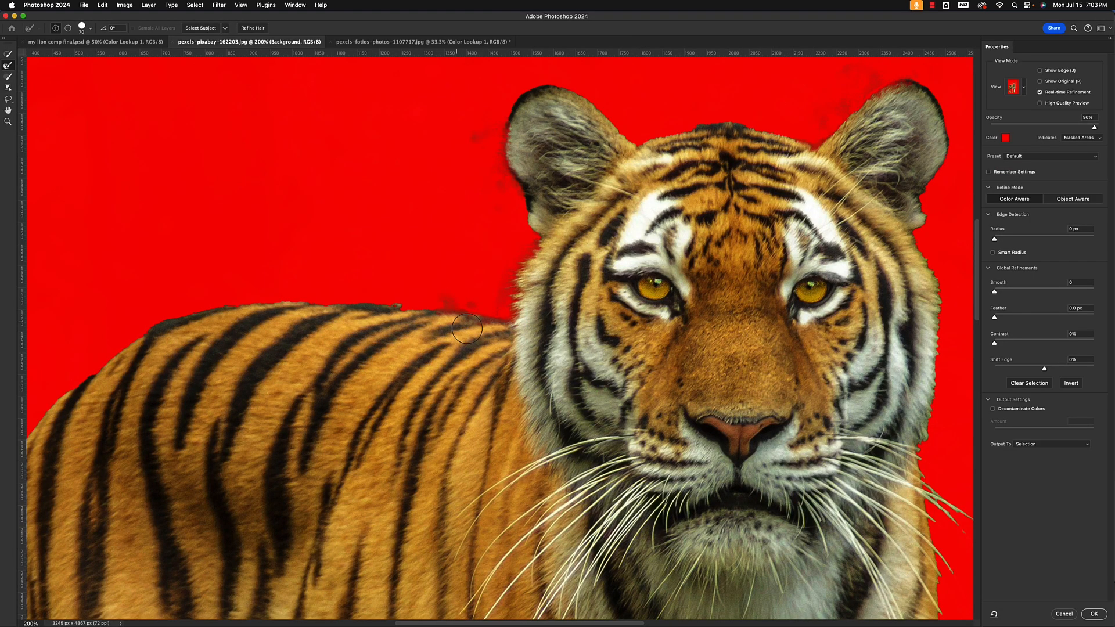
pyautogui.moveTo(409, 306); pyautogui.dragTo(283, 296)
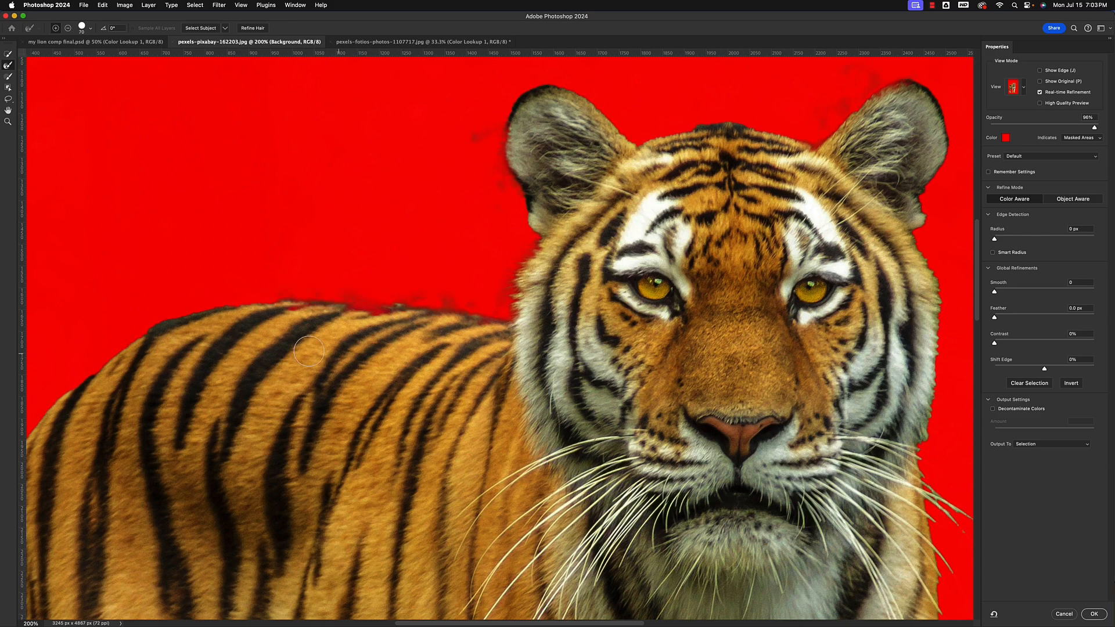
pyautogui.moveTo(386, 390); pyautogui.dragTo(516, 378)
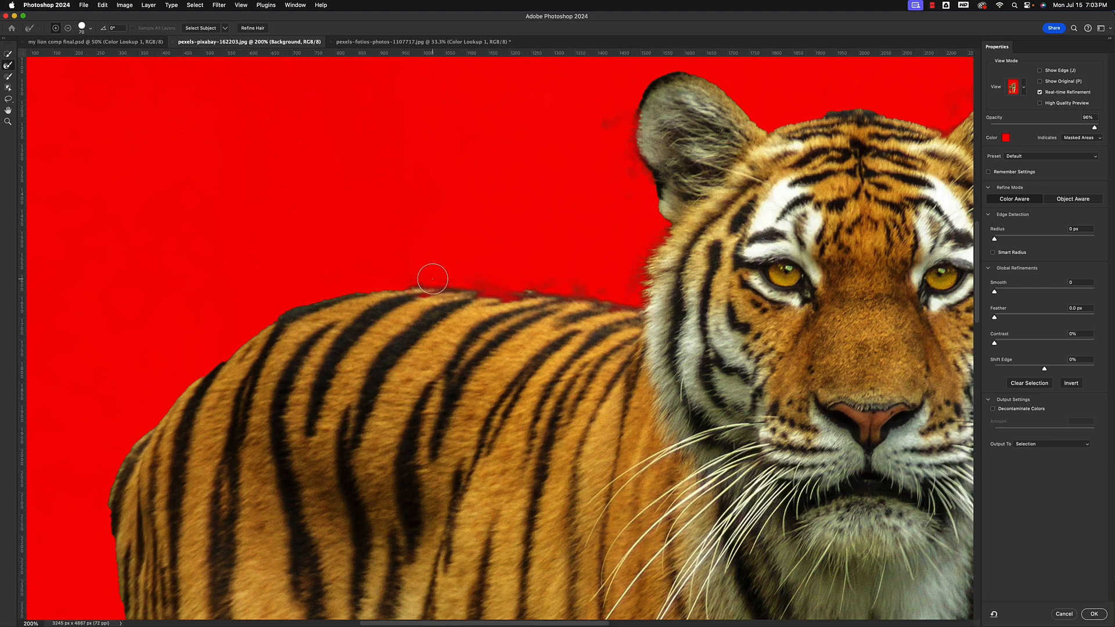
pyautogui.moveTo(433, 279)
pyautogui.mouseDown()
pyautogui.moveTo(378, 279)
pyautogui.moveTo(312, 299)
pyautogui.moveTo(235, 335)
pyautogui.moveTo(204, 366)
pyautogui.mouseUp()
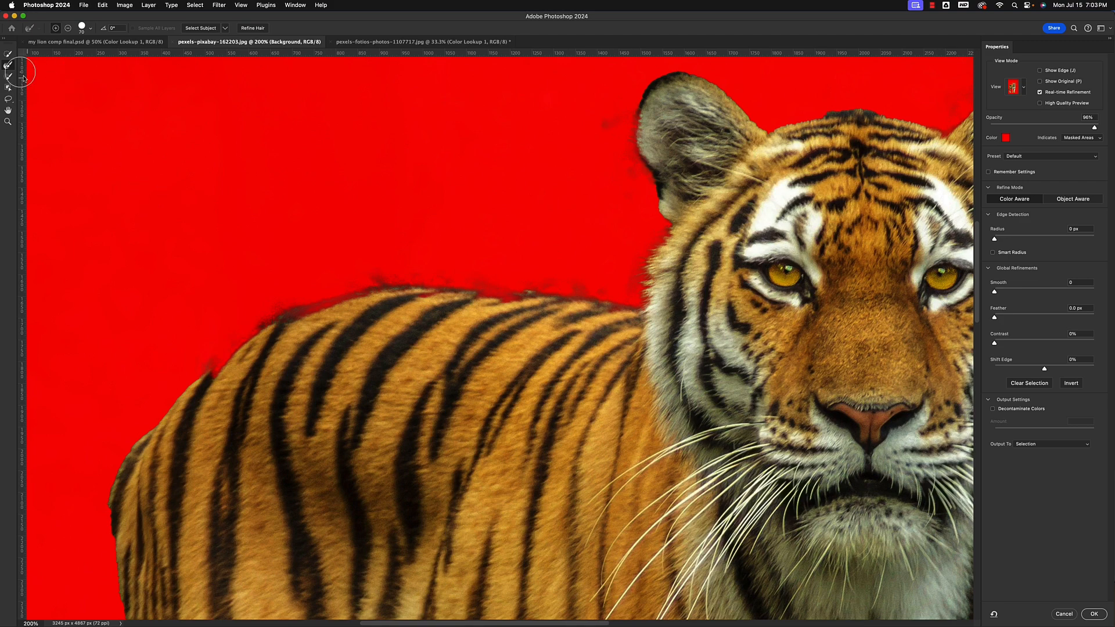
pyautogui.click(10, 55)
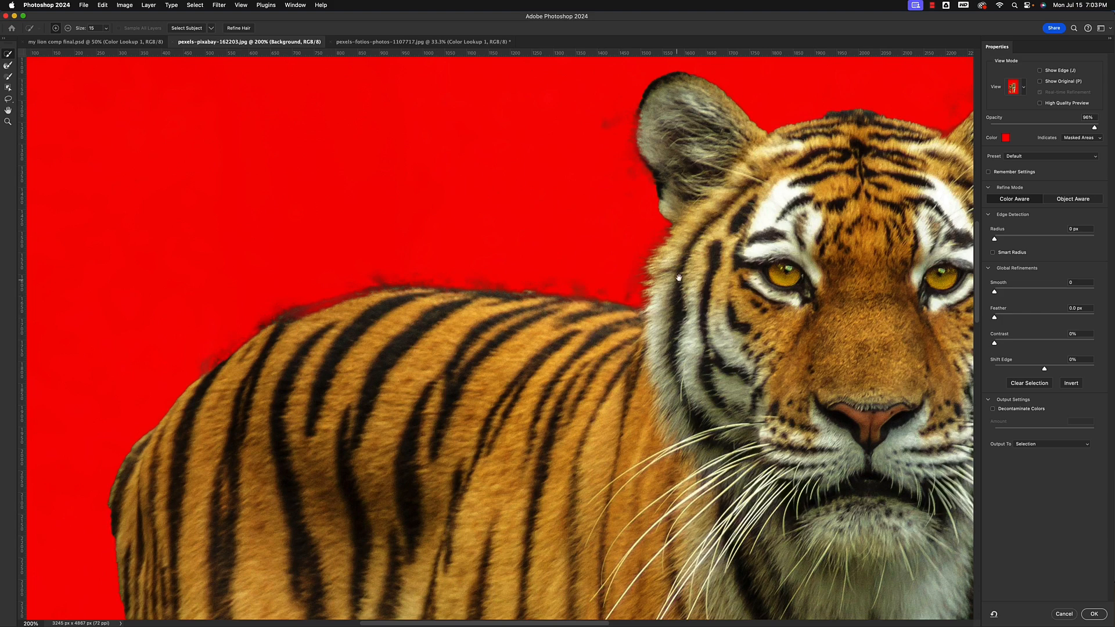
pyautogui.moveTo(679, 277); pyautogui.dragTo(528, 444)
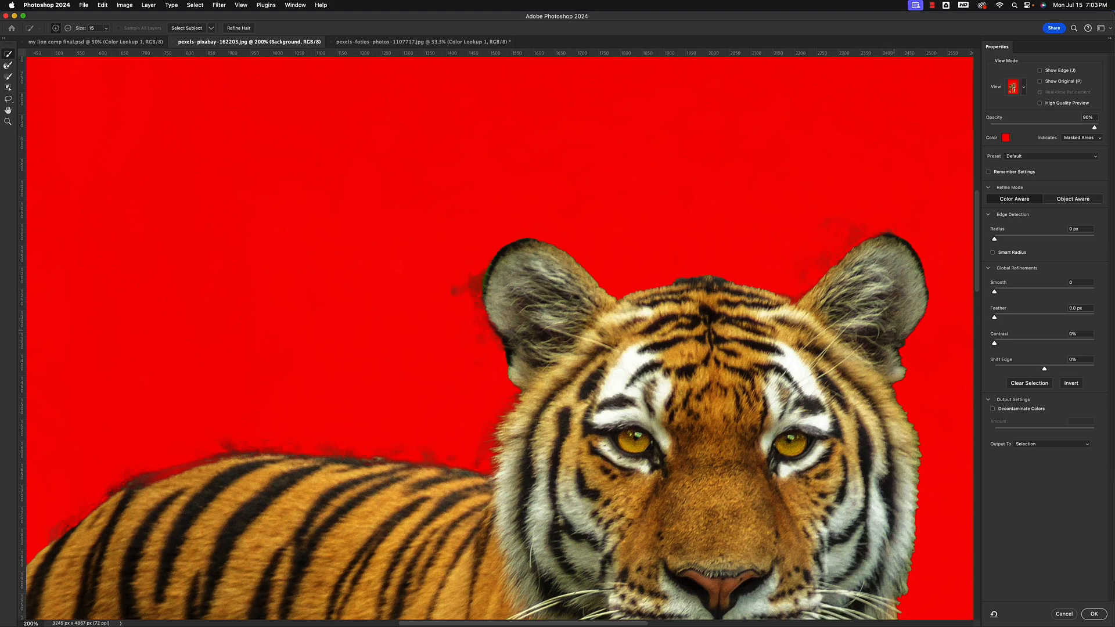
pyautogui.moveTo(580, 419); pyautogui.dragTo(501, 270)
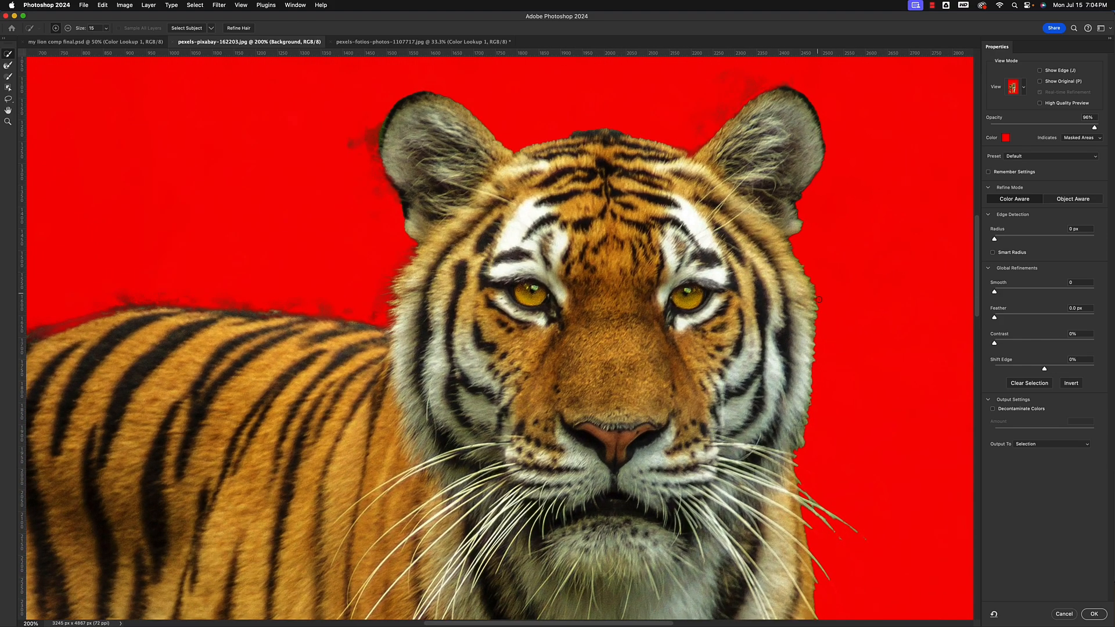
pyautogui.moveTo(565, 306); pyautogui.dragTo(792, 255)
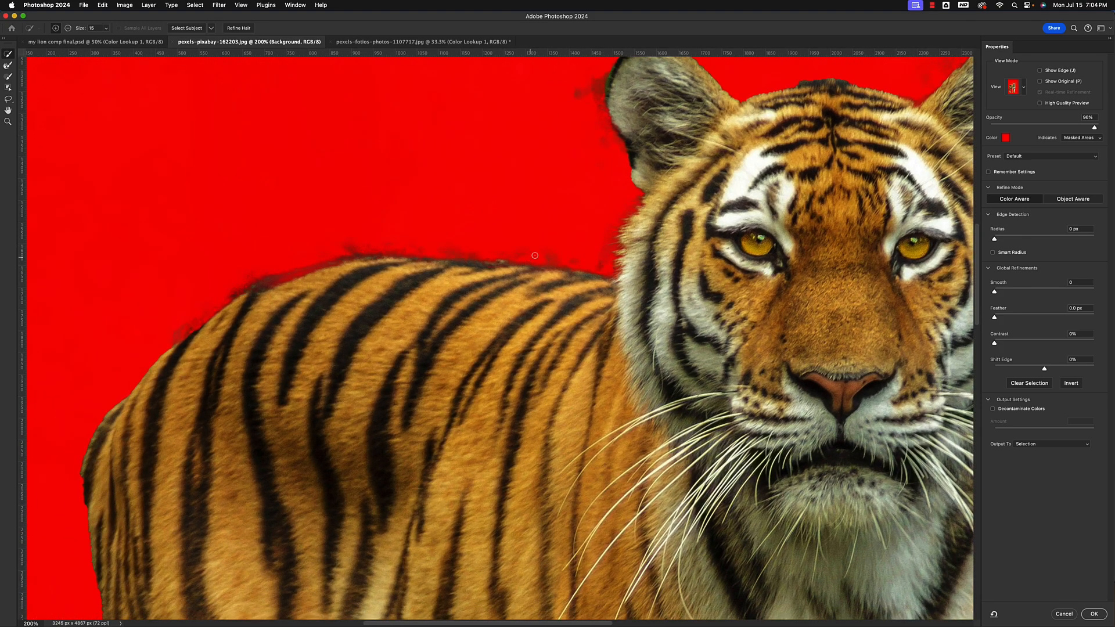
# Refine the fur edge around the tiger's rump and down the back of its hindquarters with the Refine Edge Brush
pyautogui.moveTo(577, 378); pyautogui.dragTo(838, 256)
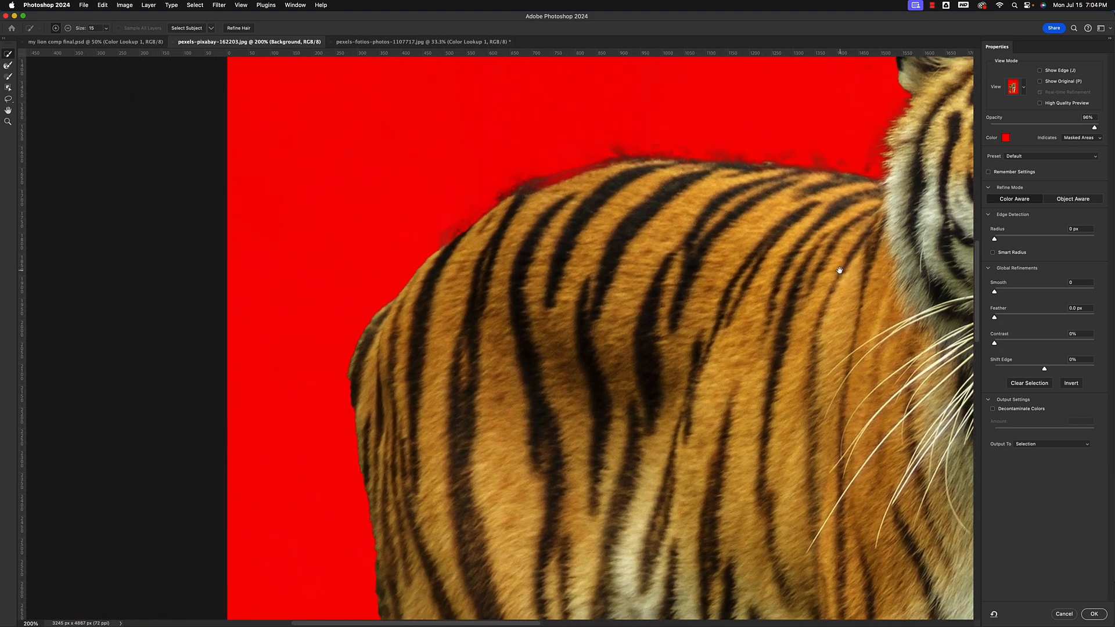
pyautogui.click(10, 64)
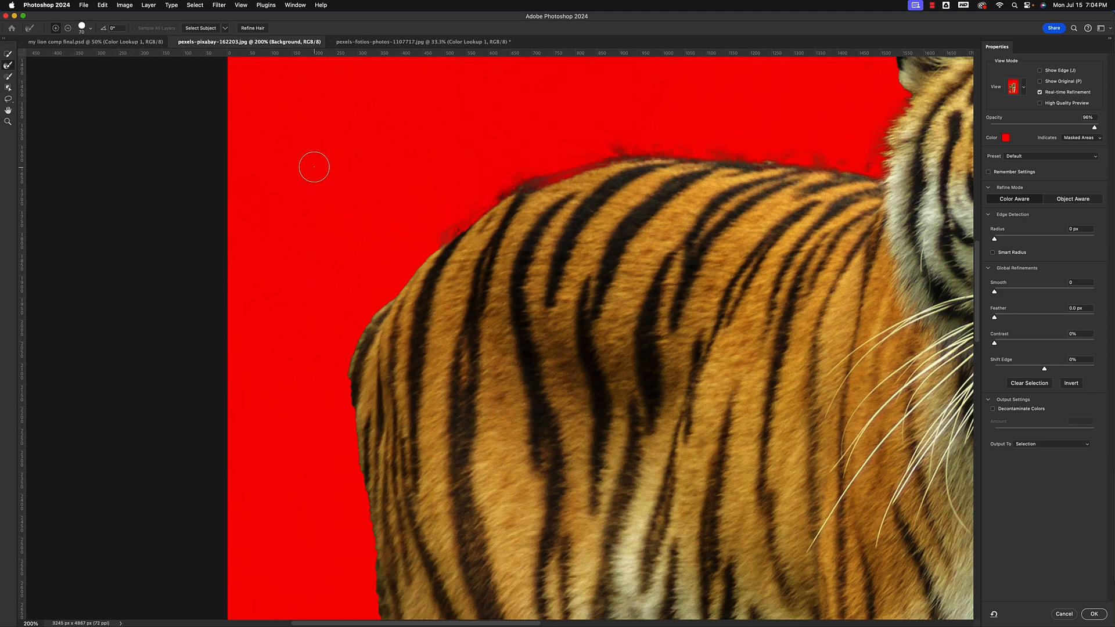
pyautogui.moveTo(461, 223)
pyautogui.mouseDown()
pyautogui.moveTo(376, 304)
pyautogui.moveTo(341, 371)
pyautogui.mouseUp()
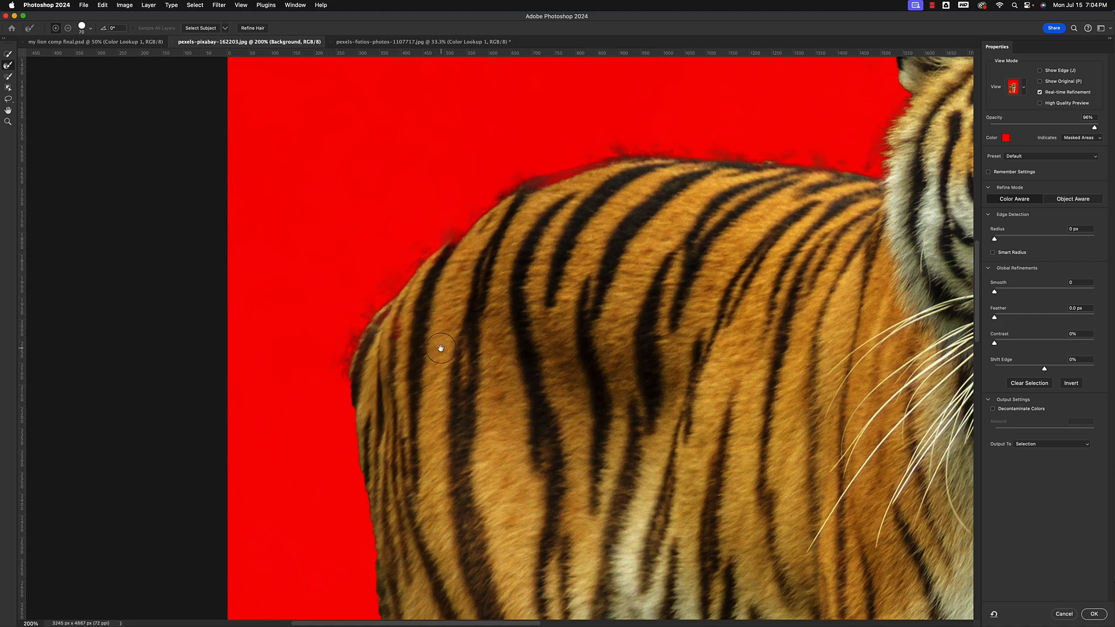
pyautogui.moveTo(441, 347)
pyautogui.mouseDown()
pyautogui.moveTo(481, 209)
pyautogui.moveTo(474, 222)
pyautogui.mouseUp()
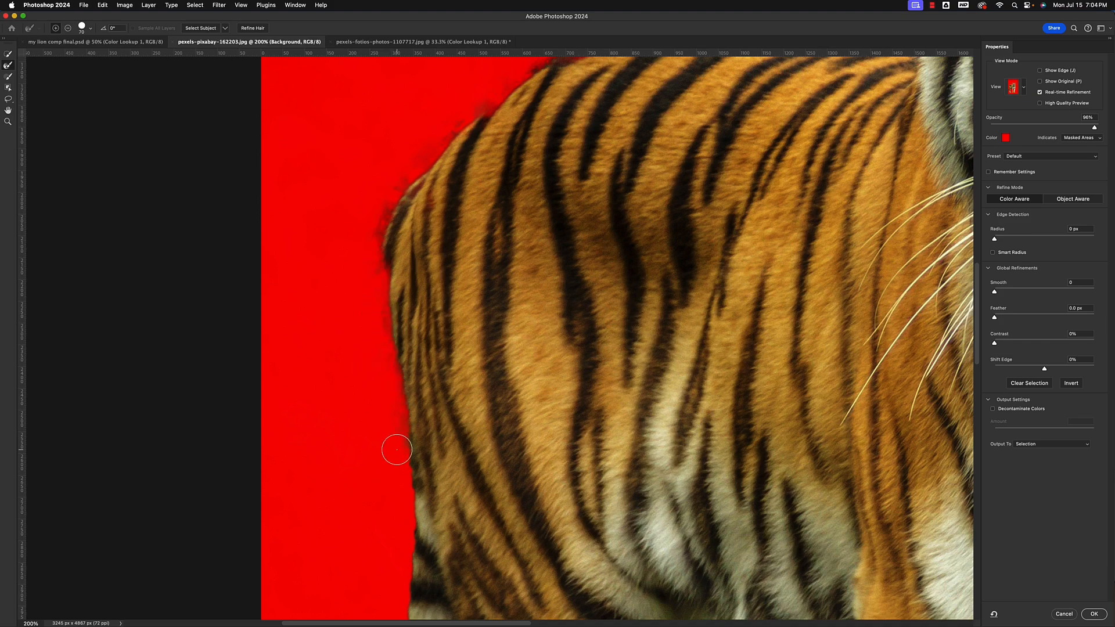
pyautogui.moveTo(428, 490); pyautogui.dragTo(443, 280)
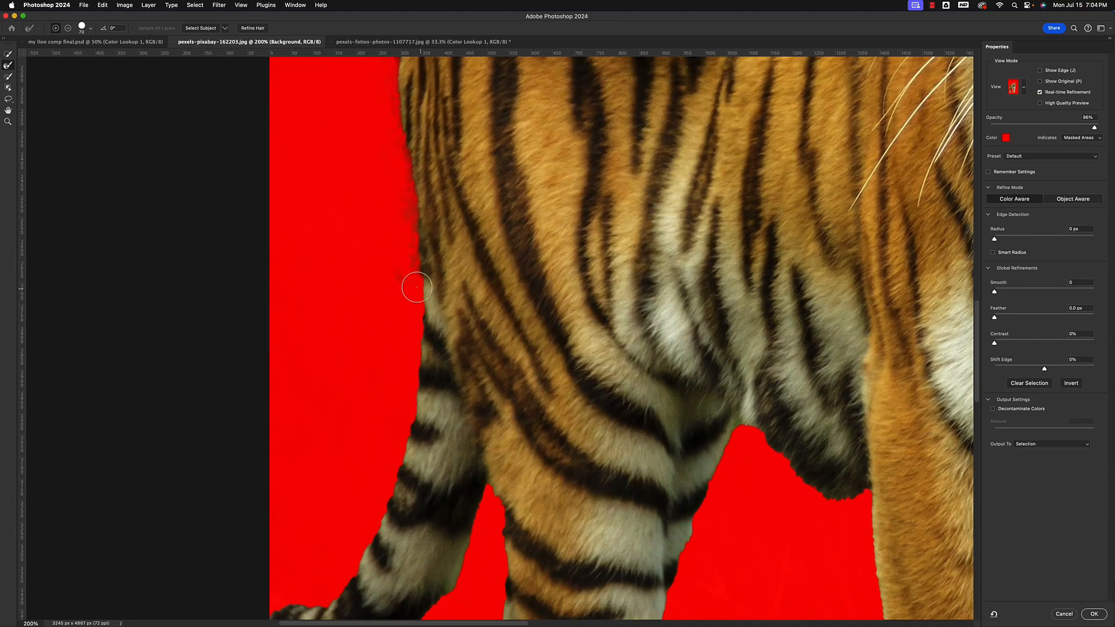
# Brush along both edges of the tail and the adjoining rear edge of the hind leg to refine the fur
pyautogui.moveTo(415, 331); pyautogui.dragTo(386, 492)
pyautogui.moveTo(461, 409); pyautogui.dragTo(524, 255)
pyautogui.moveTo(458, 323)
pyautogui.mouseDown()
pyautogui.moveTo(411, 414)
pyautogui.moveTo(390, 437)
pyautogui.moveTo(345, 442)
pyautogui.mouseUp()
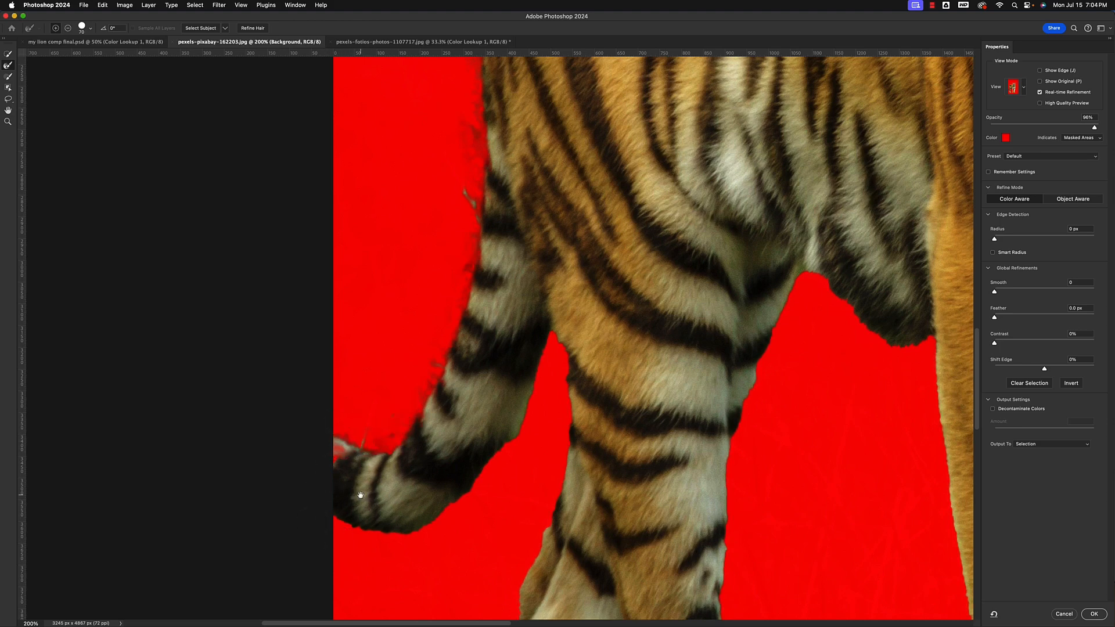
pyautogui.moveTo(360, 494); pyautogui.dragTo(319, 287)
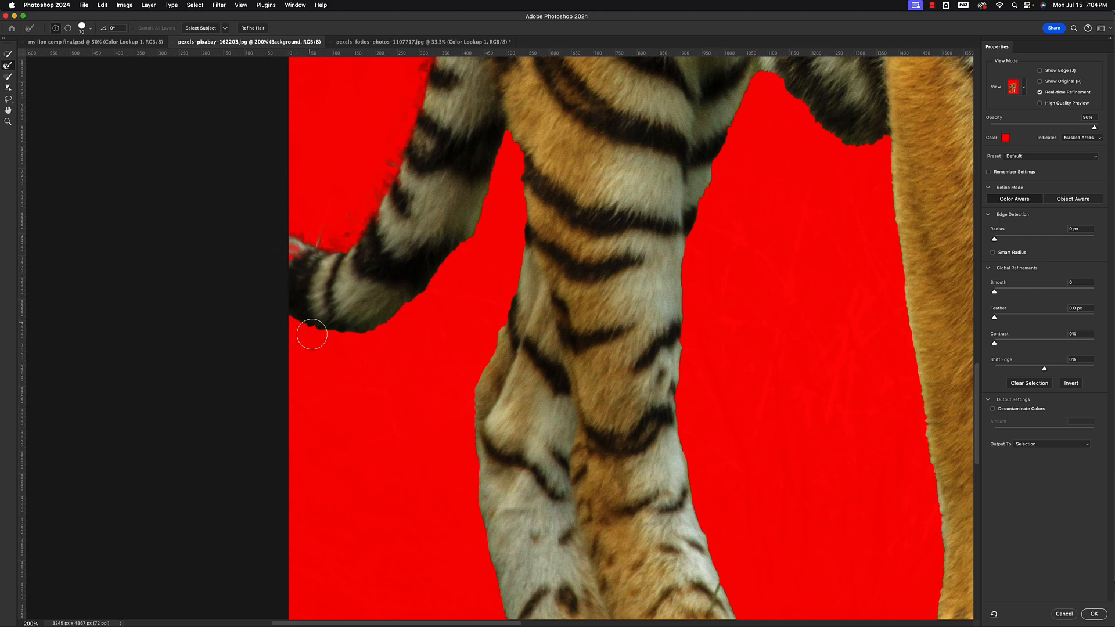
pyautogui.moveTo(315, 340)
pyautogui.mouseDown()
pyautogui.moveTo(398, 324)
pyautogui.moveTo(438, 288)
pyautogui.moveTo(480, 235)
pyautogui.moveTo(501, 145)
pyautogui.moveTo(512, 165)
pyautogui.moveTo(511, 254)
pyautogui.moveTo(474, 375)
pyautogui.mouseUp()
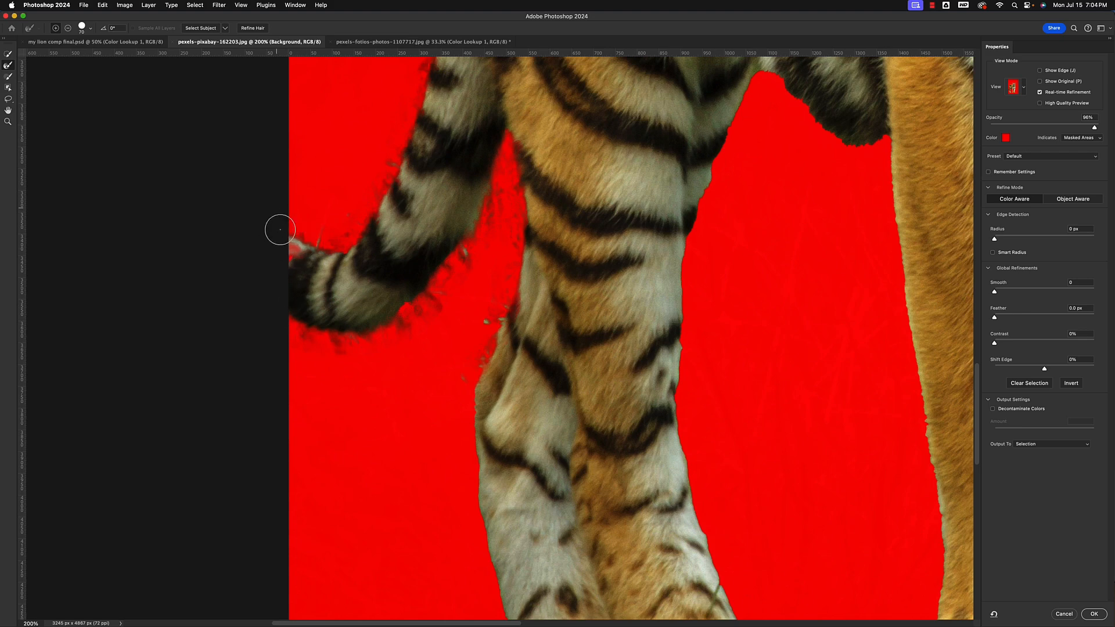
# Clean up the tail tip with the Quick Selection tool, subtracting stray background and adding the tip back to the selection
pyautogui.click(7, 55)
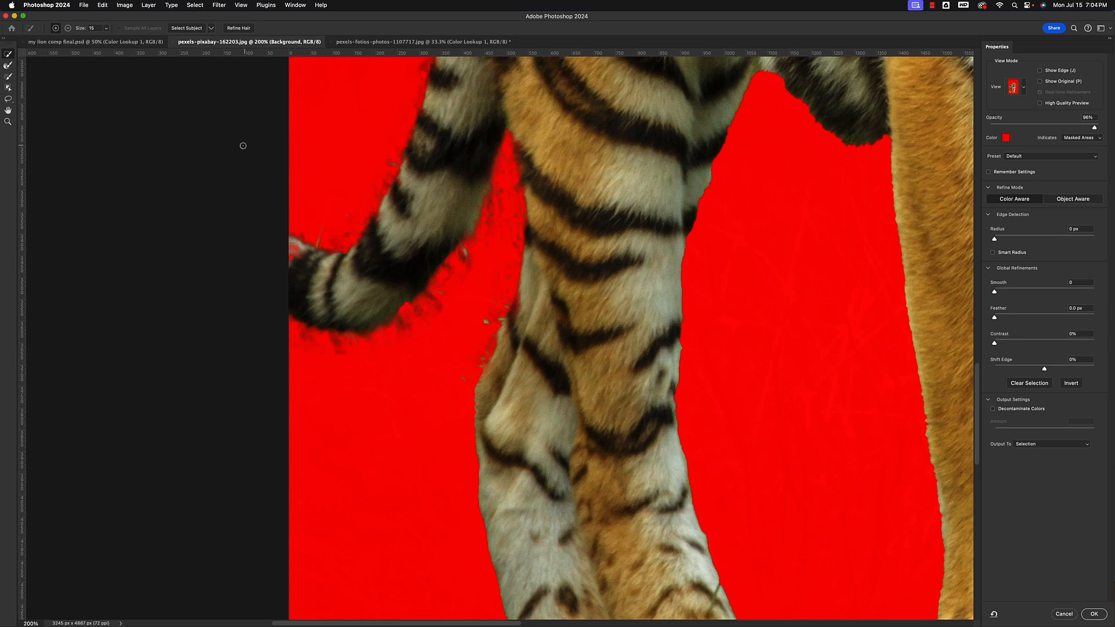
pyautogui.press('alt')
pyautogui.moveTo(311, 240); pyautogui.dragTo(298, 247)
pyautogui.press('alt')
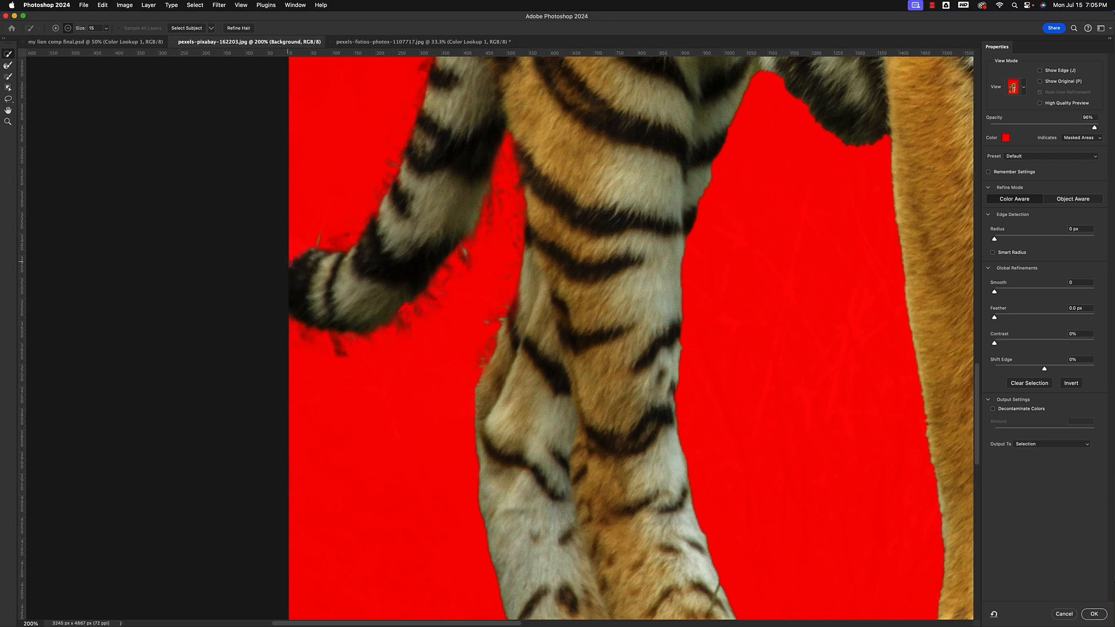
pyautogui.moveTo(287, 274); pyautogui.dragTo(286, 284)
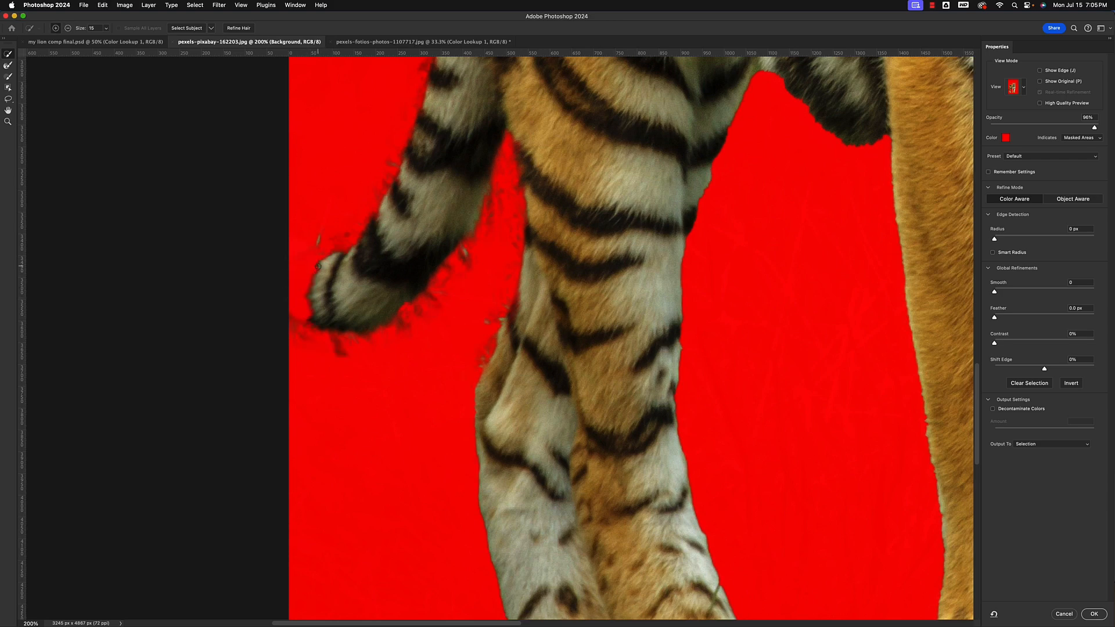
pyautogui.moveTo(306, 279); pyautogui.dragTo(308, 308)
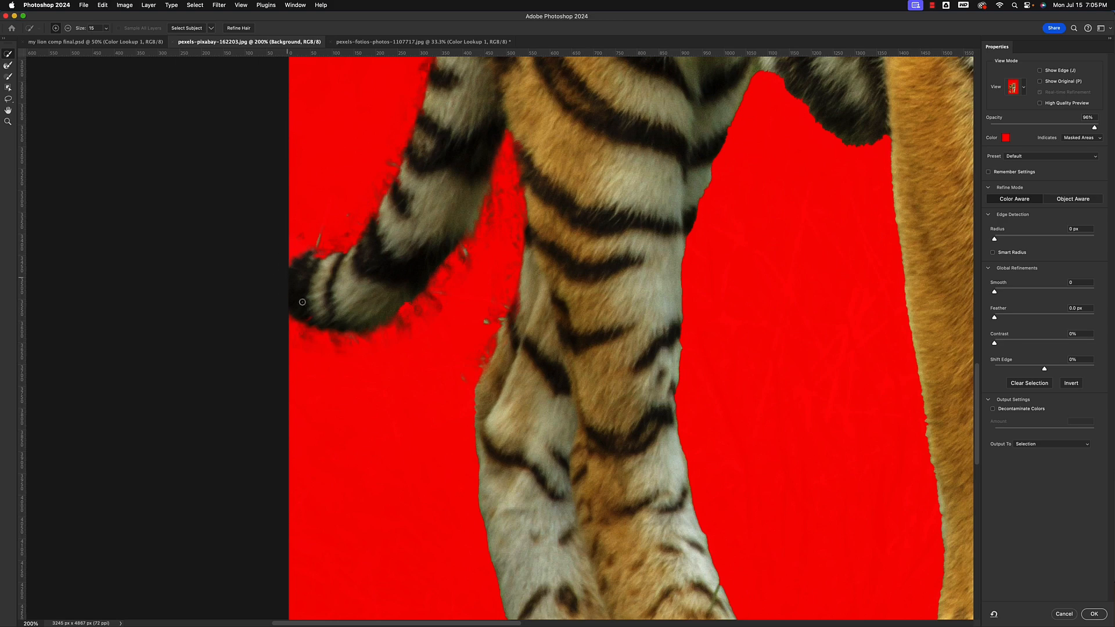
# Refine the fur edges of the hind legs with the Refine Edge Brush, down the rear side and up from the paw
pyautogui.scroll(-3, 436, 241)
pyautogui.hscroll(3, 435, 242)
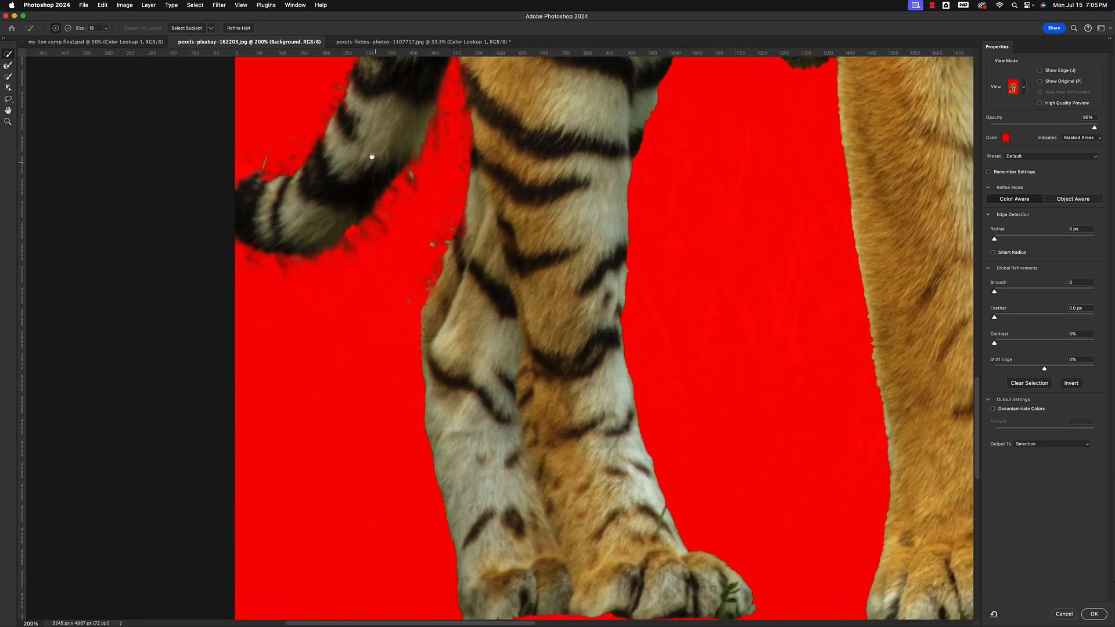
pyautogui.click(9, 66)
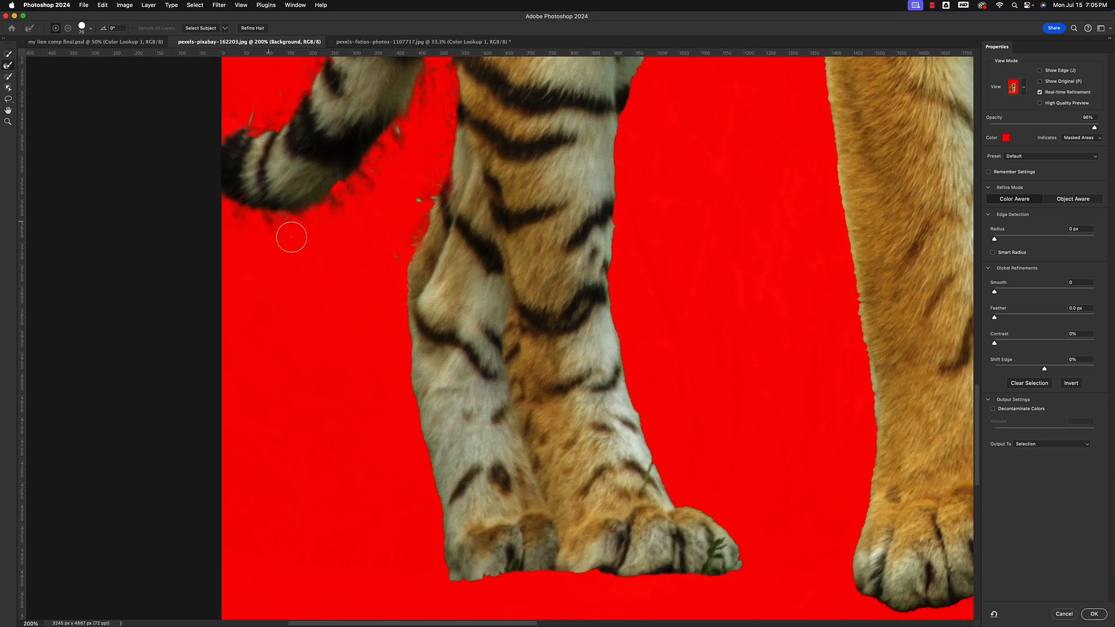
pyautogui.moveTo(402, 318); pyautogui.dragTo(440, 557)
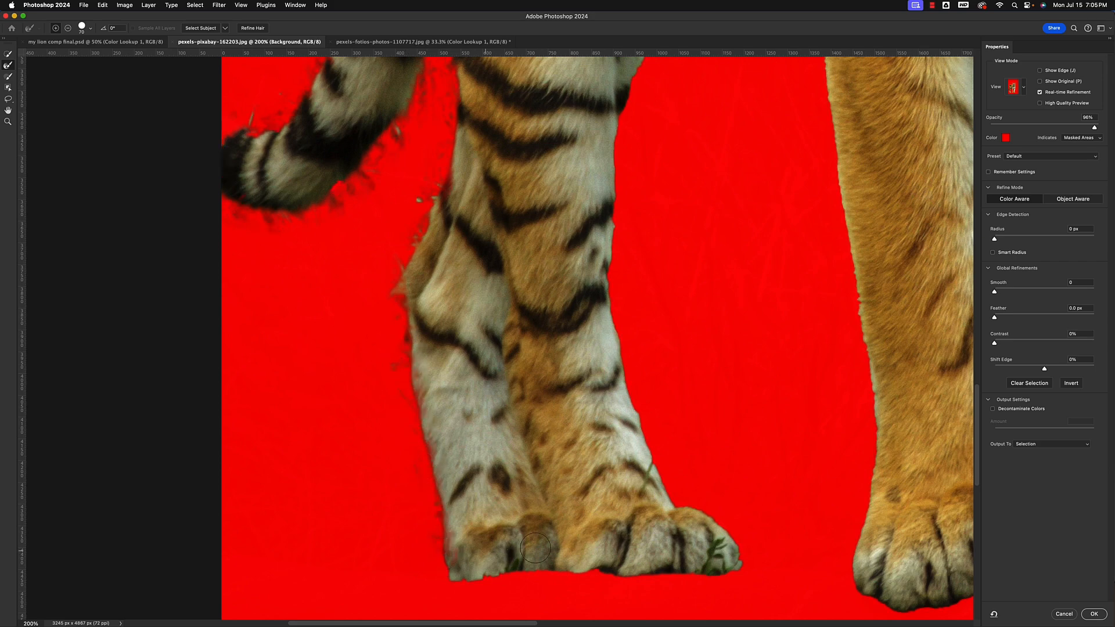
pyautogui.moveTo(740, 556)
pyautogui.mouseDown()
pyautogui.moveTo(712, 510)
pyautogui.moveTo(677, 492)
pyautogui.moveTo(626, 382)
pyautogui.moveTo(609, 290)
pyautogui.moveTo(618, 119)
pyautogui.mouseUp()
# Brush the edge under the belly and along both sides of the nearer front leg to refine the fur
pyautogui.moveTo(665, 233)
pyautogui.mouseDown()
pyautogui.moveTo(650, 289)
pyautogui.moveTo(654, 450)
pyautogui.mouseUp()
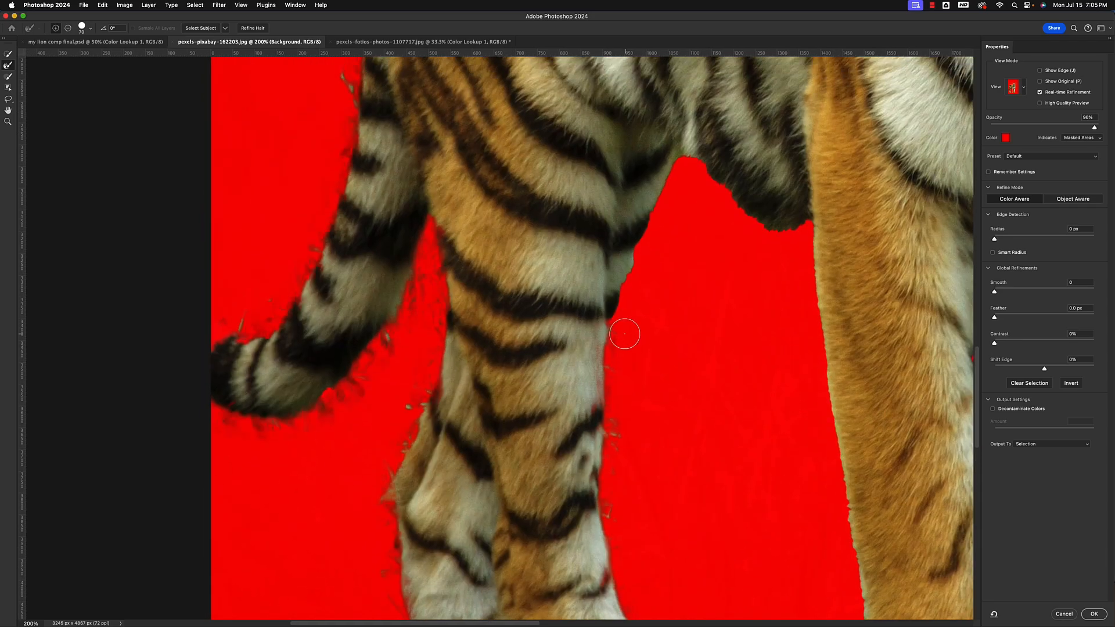
pyautogui.moveTo(622, 332)
pyautogui.mouseDown()
pyautogui.moveTo(617, 289)
pyautogui.moveTo(632, 236)
pyautogui.moveTo(684, 160)
pyautogui.moveTo(739, 215)
pyautogui.moveTo(800, 226)
pyautogui.moveTo(824, 328)
pyautogui.moveTo(836, 502)
pyautogui.moveTo(785, 251)
pyautogui.moveTo(805, 407)
pyautogui.moveTo(797, 500)
pyautogui.mouseUp()
pyautogui.moveTo(825, 455); pyautogui.dragTo(621, 450)
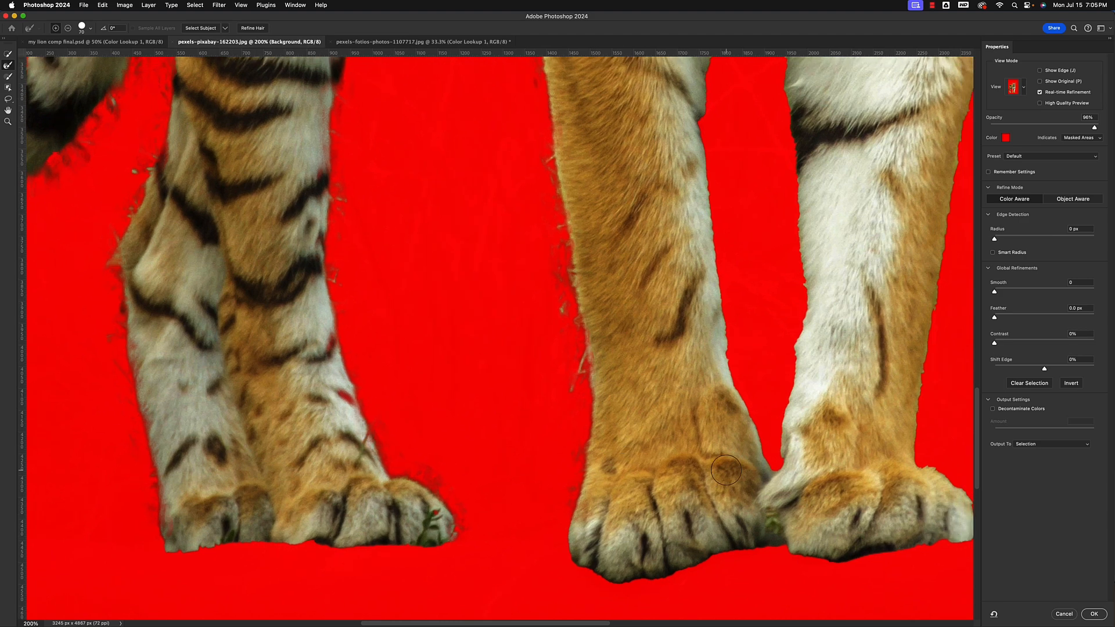
pyautogui.moveTo(746, 401); pyautogui.dragTo(715, 231)
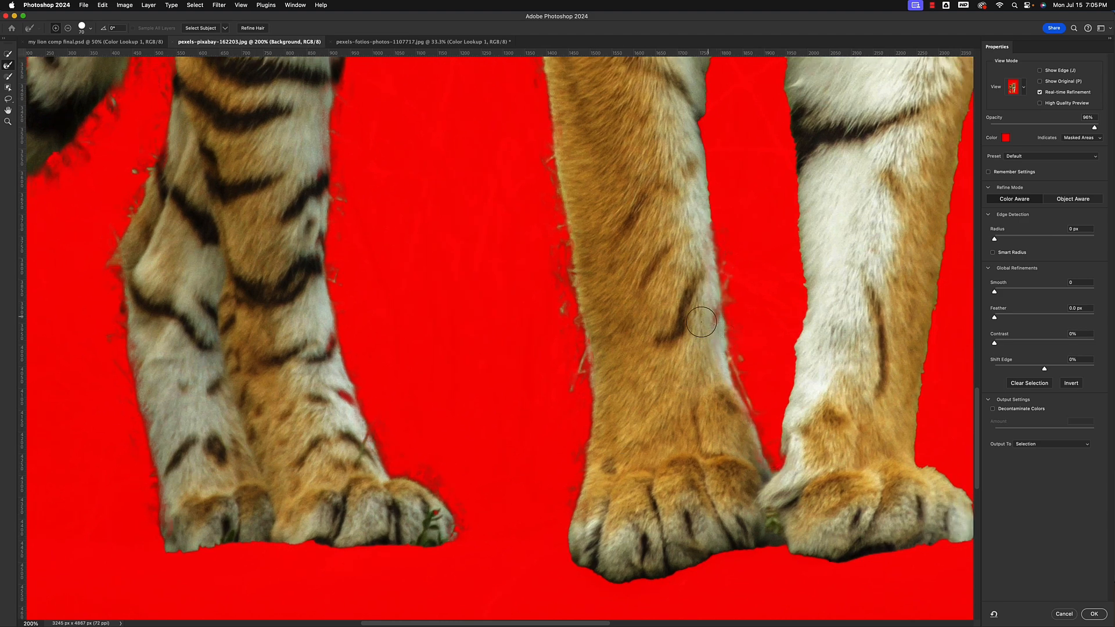
# Subtract the stray grass beside the inner edge of the front leg with the Quick Selection tool
pyautogui.click(6, 55)
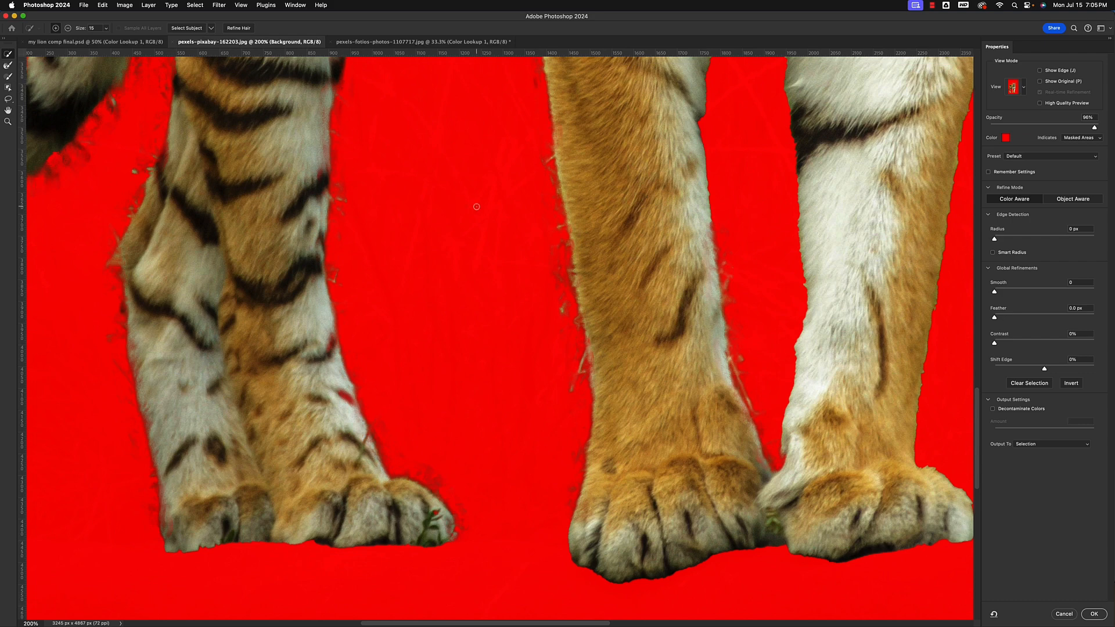
pyautogui.press('alt')
pyautogui.moveTo(733, 363)
pyautogui.mouseDown()
pyautogui.moveTo(739, 388)
pyautogui.moveTo(755, 394)
pyautogui.mouseUp()
# Refine the fur edges in the gap between the two front legs, below the chest, with the Refine Edge Brush
pyautogui.click(7, 65)
pyautogui.scroll(10, 531, 411)
pyautogui.hscroll(3, 531, 410)
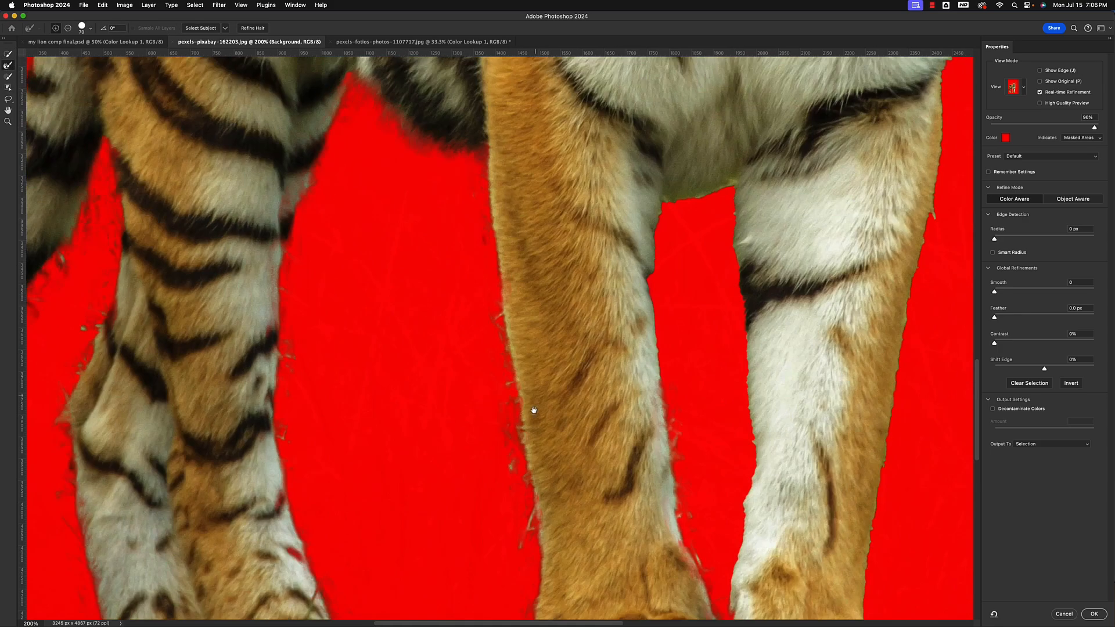
pyautogui.moveTo(620, 427)
pyautogui.mouseDown()
pyautogui.moveTo(646, 290)
pyautogui.moveTo(702, 271)
pyautogui.moveTo(712, 493)
pyautogui.mouseUp()
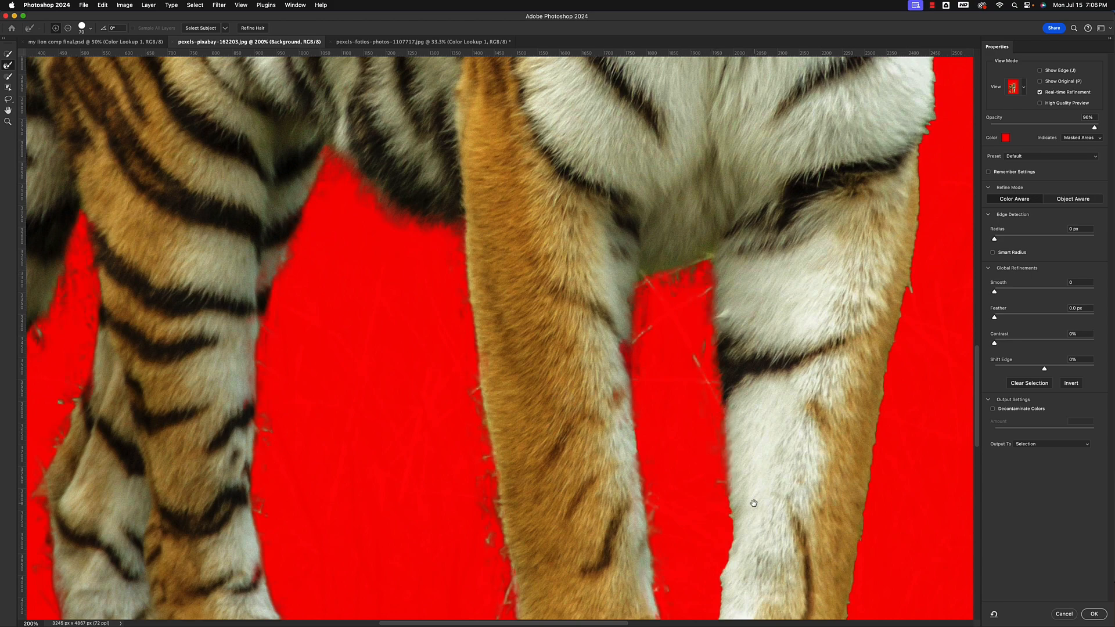
pyautogui.scroll(-5, 732, 465)
pyautogui.moveTo(716, 328); pyautogui.dragTo(704, 490)
pyautogui.moveTo(701, 450); pyautogui.dragTo(554, 426)
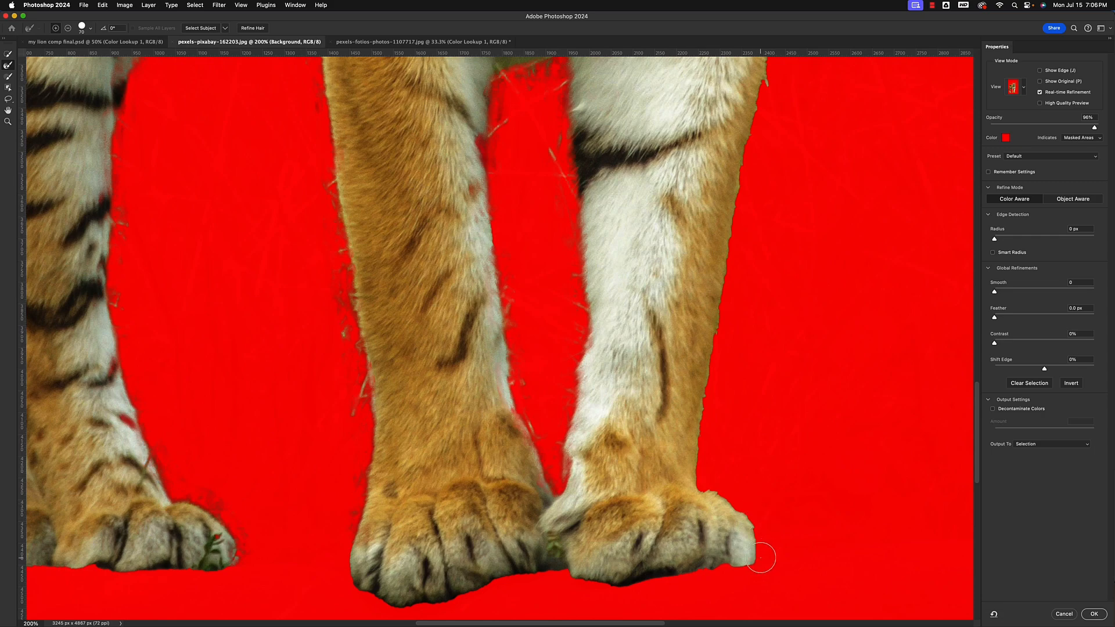
# Refine the fur along the outer edge of the other front leg, up to the shoulder and whiskers, with the Refine Edge Brush
pyautogui.moveTo(727, 486)
pyautogui.mouseDown()
pyautogui.moveTo(708, 452)
pyautogui.moveTo(709, 392)
pyautogui.moveTo(755, 143)
pyautogui.mouseUp()
pyautogui.moveTo(694, 328); pyautogui.dragTo(618, 567)
pyautogui.moveTo(684, 358)
pyautogui.mouseDown()
pyautogui.moveTo(704, 169)
pyautogui.moveTo(721, 302)
pyautogui.moveTo(721, 148)
pyautogui.moveTo(694, 324)
pyautogui.moveTo(680, 254)
pyautogui.moveTo(681, 174)
pyautogui.moveTo(719, 333)
pyautogui.mouseUp()
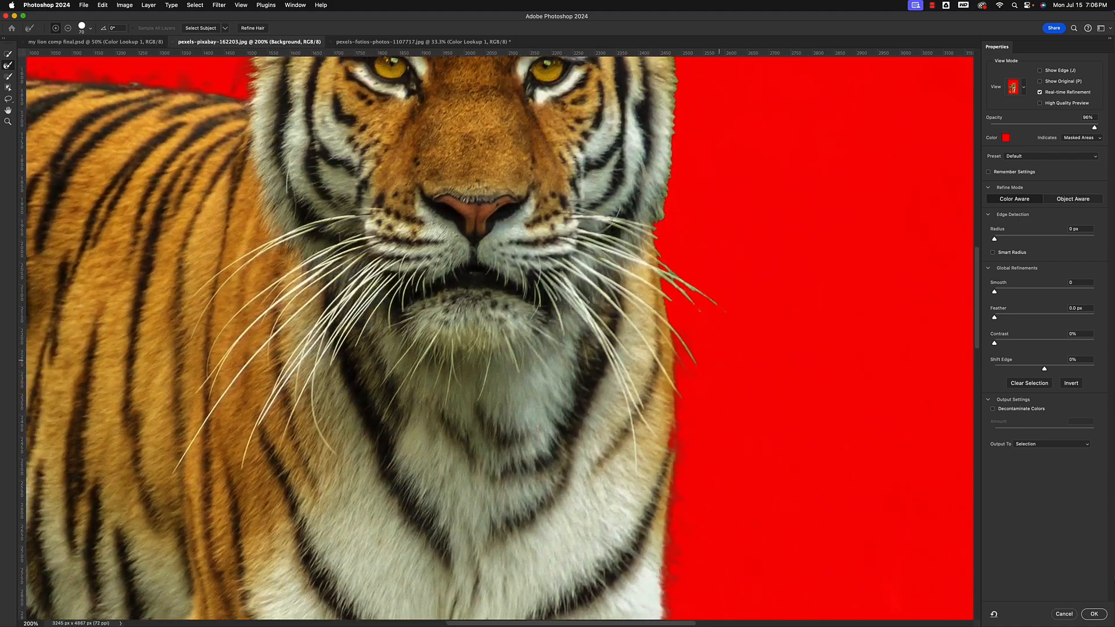
# Refine the fur edge along the outer cheek and below the adjoining ear with the Refine Edge Brush
pyautogui.click(7, 54)
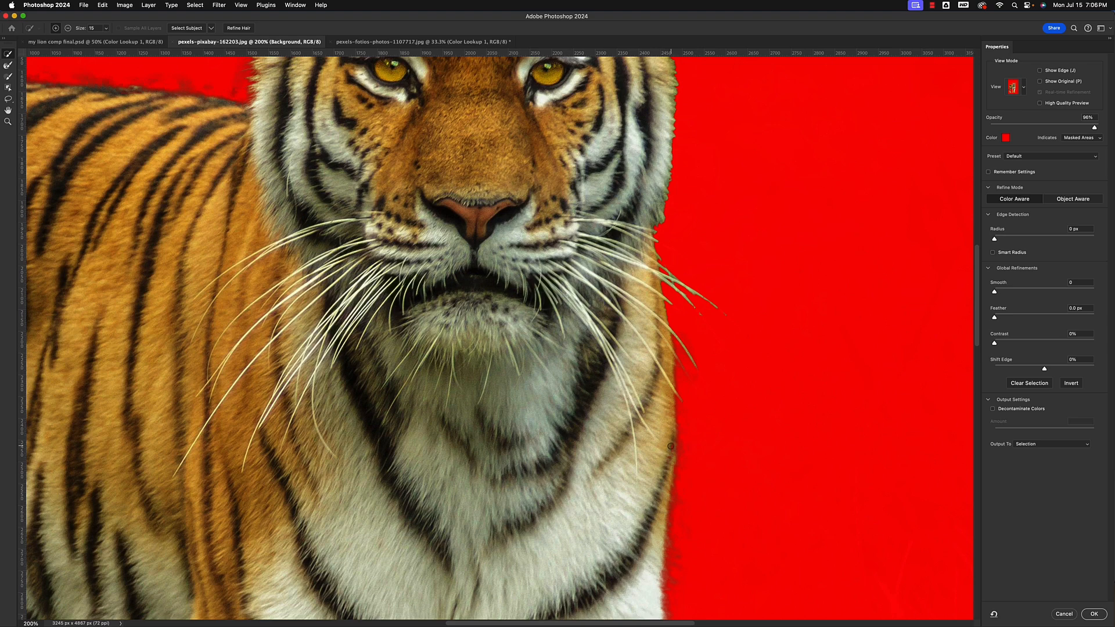
pyautogui.click(8, 65)
pyautogui.moveTo(705, 331)
pyautogui.mouseDown()
pyautogui.moveTo(653, 459)
pyautogui.moveTo(617, 381)
pyautogui.moveTo(636, 239)
pyautogui.moveTo(633, 187)
pyautogui.moveTo(611, 147)
pyautogui.mouseUp()
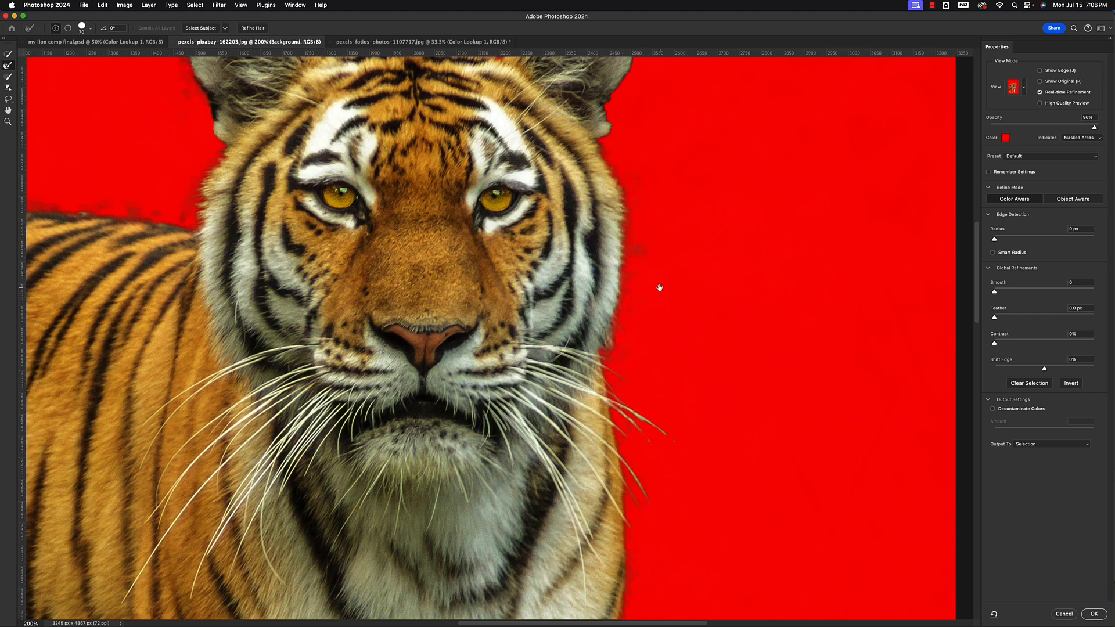
pyautogui.moveTo(660, 289); pyautogui.dragTo(632, 468)
pyautogui.moveTo(578, 319)
pyautogui.mouseDown()
pyautogui.moveTo(602, 247)
pyautogui.moveTo(564, 273)
pyautogui.moveTo(617, 302)
pyautogui.mouseUp()
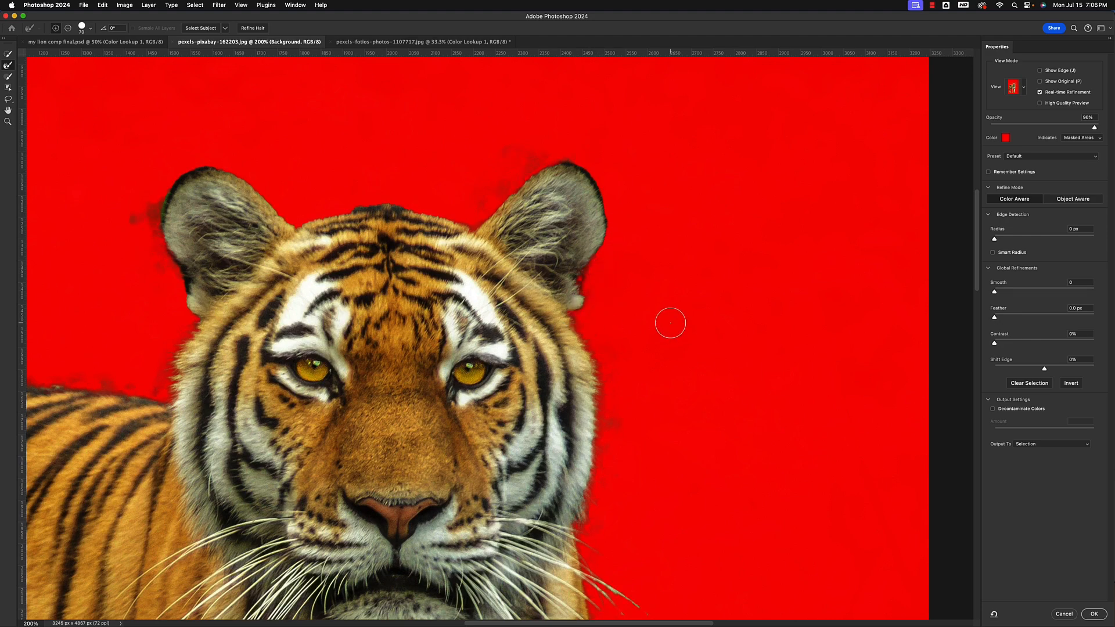
# Set the edge detection radius to 1 px and turn on Decontaminate Colors at 100% for the tiger selection
pyautogui.press('super+minus')
pyautogui.press('super+minus')
pyautogui.moveTo(507, 461)
pyautogui.mouseDown()
pyautogui.moveTo(565, 350)
pyautogui.moveTo(579, 254)
pyautogui.mouseUp()
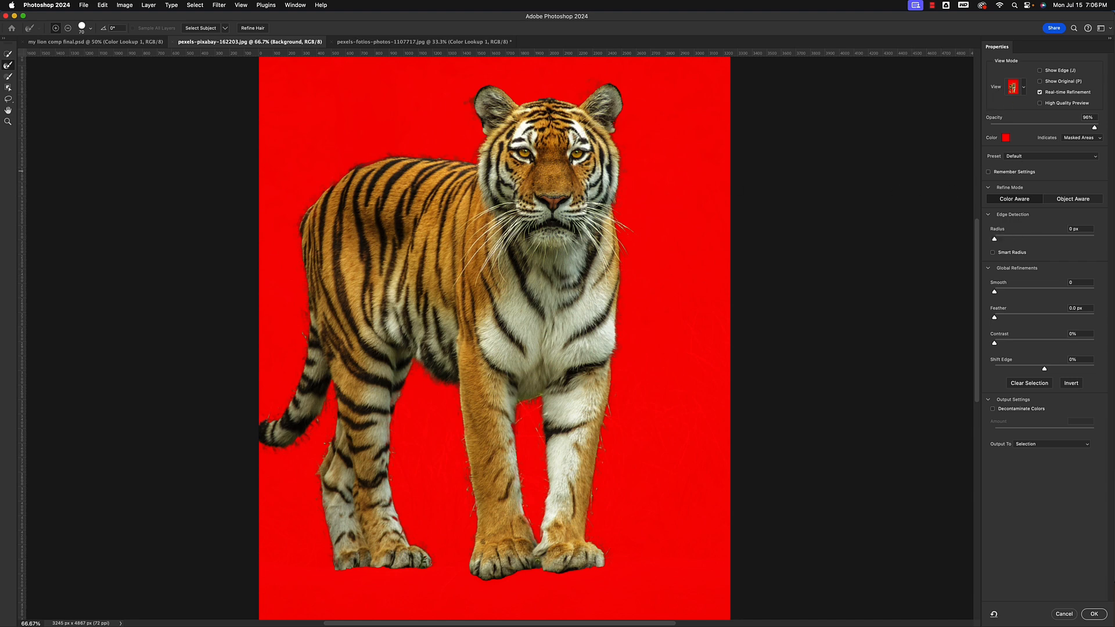
pyautogui.moveTo(995, 241); pyautogui.dragTo(1002, 240)
pyautogui.click(993, 409)
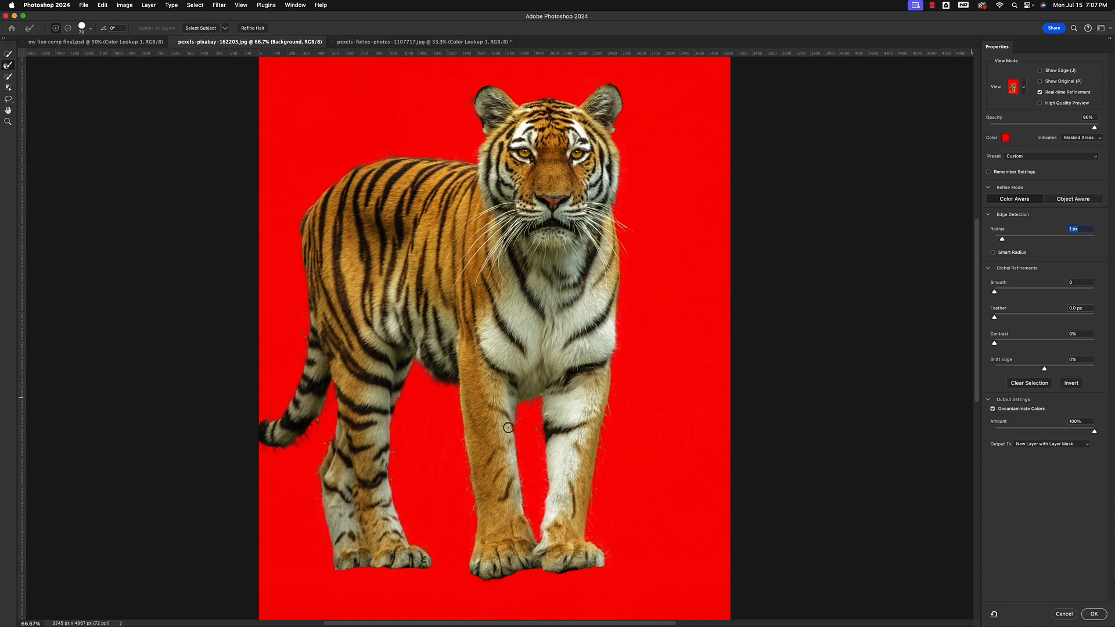
# Add the missing fur at the upper inner edge of the nearer front leg back to the selection with the Quick Selection tool
pyautogui.press('super+plus')
pyautogui.press('super+plus')
pyautogui.press('super+plus')
pyautogui.moveTo(509, 434); pyautogui.dragTo(473, 39)
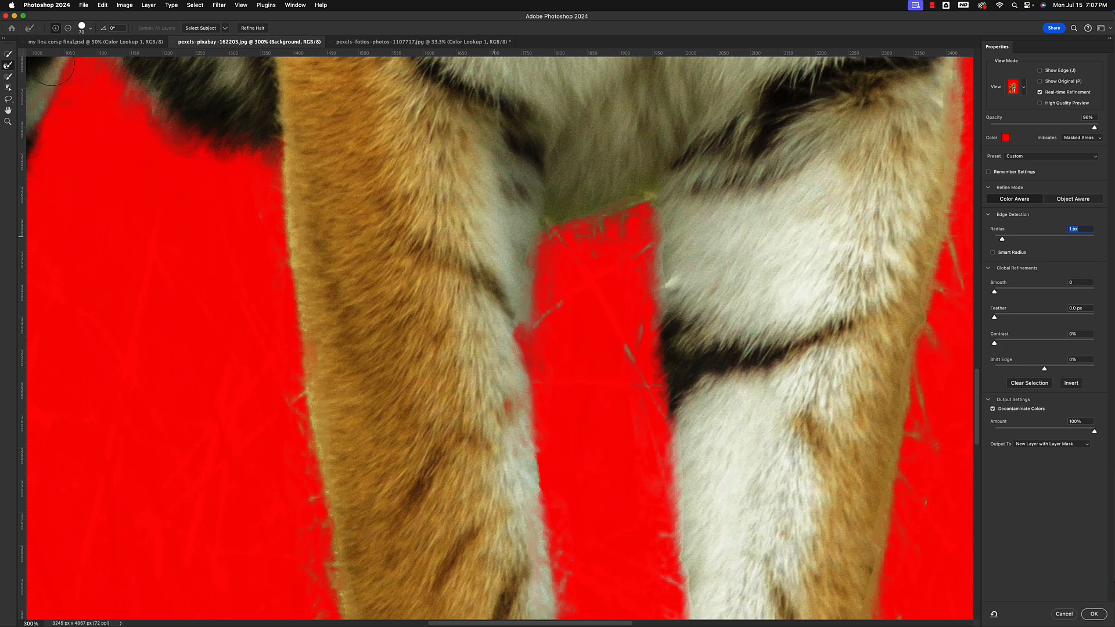
pyautogui.click(8, 55)
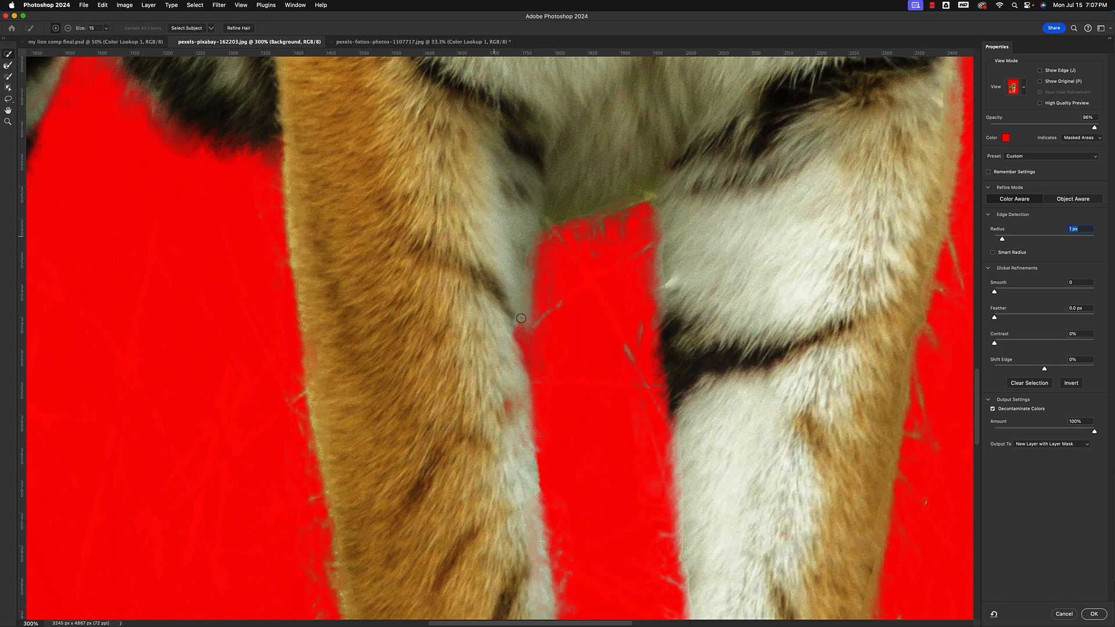
pyautogui.moveTo(521, 318)
pyautogui.mouseDown()
pyautogui.moveTo(516, 348)
pyautogui.moveTo(521, 321)
pyautogui.moveTo(528, 354)
pyautogui.moveTo(518, 332)
pyautogui.moveTo(513, 386)
pyautogui.mouseUp()
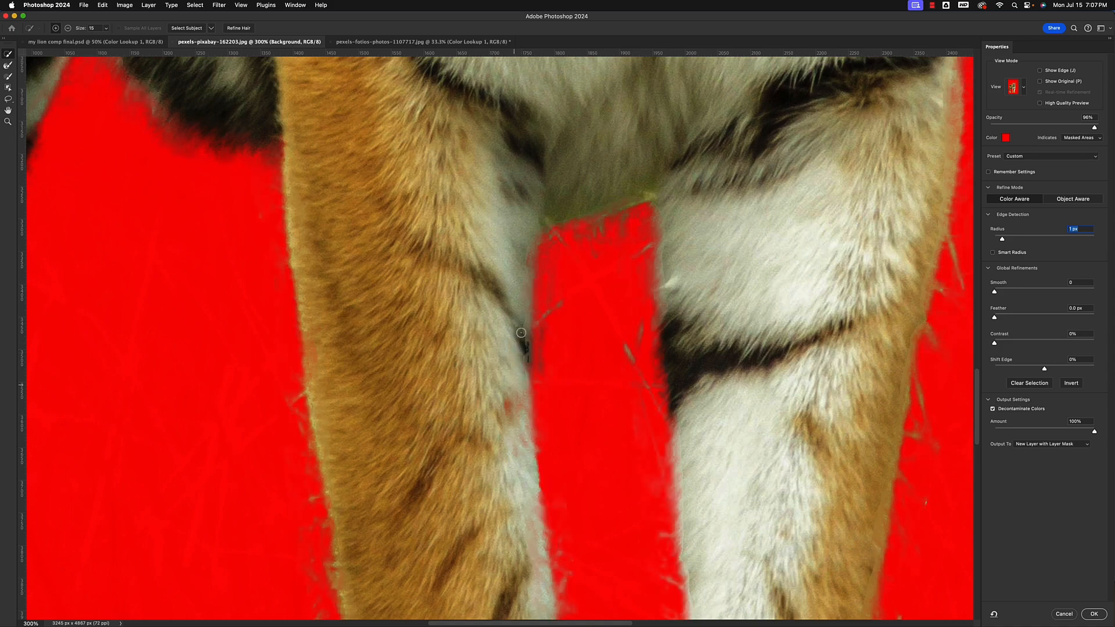
pyautogui.moveTo(522, 333); pyautogui.dragTo(523, 353)
pyautogui.press('super+minus')
pyautogui.press('super+minus')
pyautogui.press('super+minus')
pyautogui.press('super+minus')
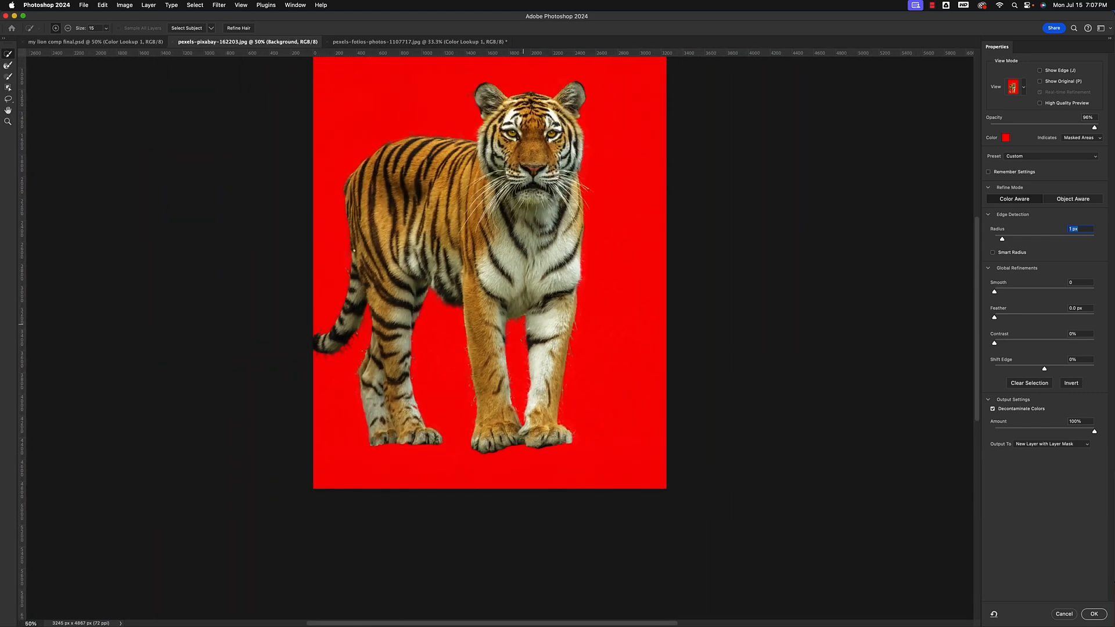
# Examine the selection edges along the tail, hind legs, back and head for leftover background
pyautogui.press('super+plus')
pyautogui.press('super+plus')
pyautogui.press('super+plus')
pyautogui.moveTo(283, 329); pyautogui.dragTo(618, 385)
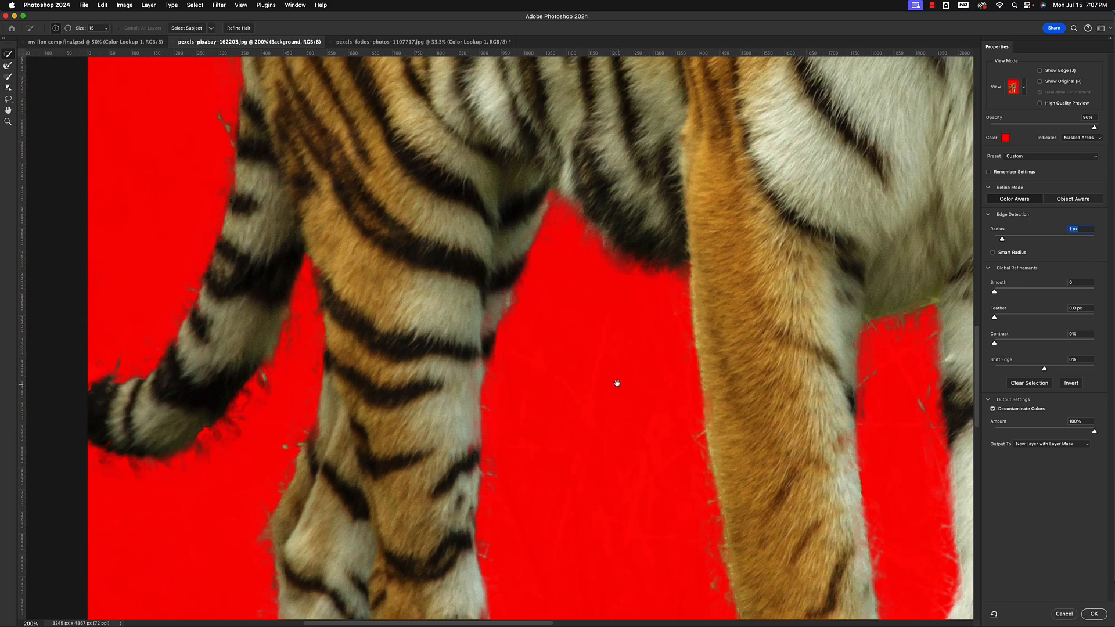
pyautogui.moveTo(365, 110); pyautogui.dragTo(351, 515)
pyautogui.moveTo(372, 241)
pyautogui.mouseDown()
pyautogui.moveTo(373, 337)
pyautogui.moveTo(349, 391)
pyautogui.mouseUp()
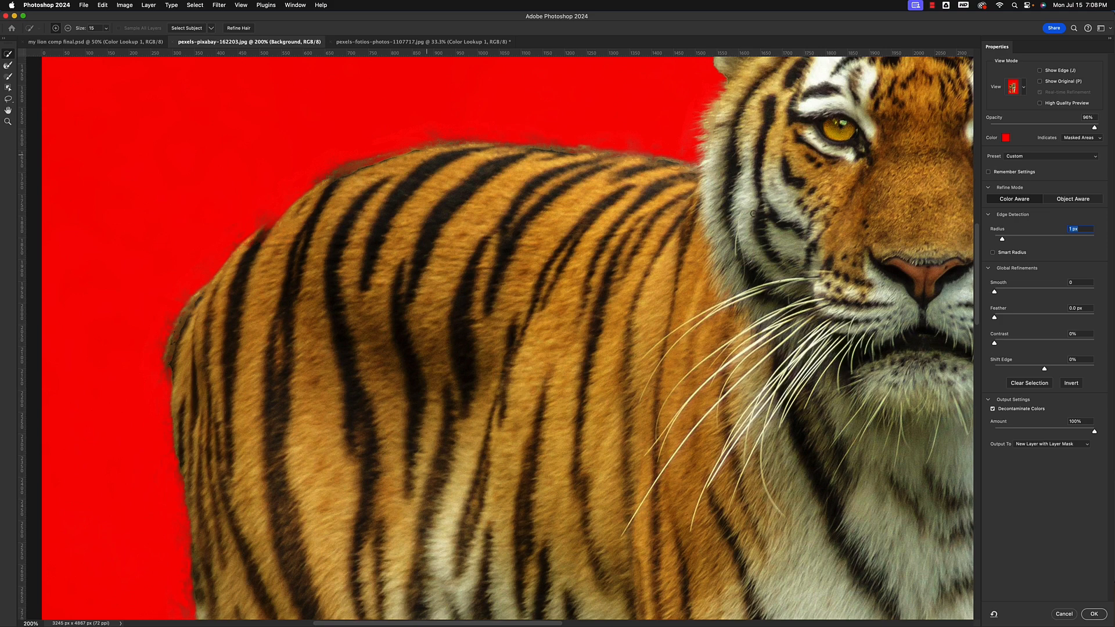
pyautogui.press('super+minus')
pyautogui.press('super+minus')
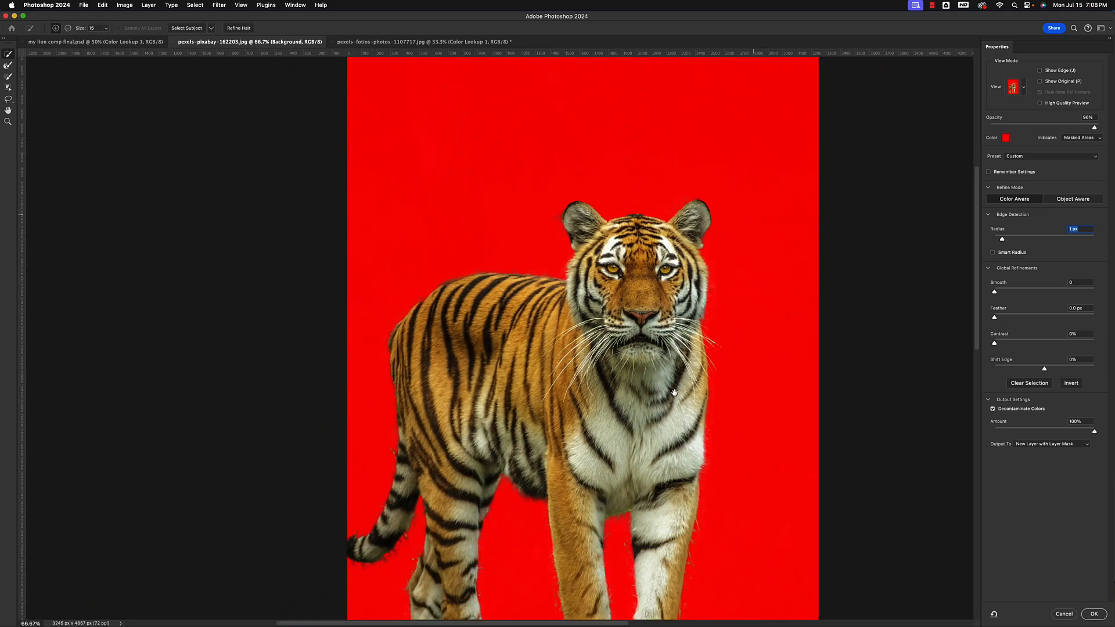
pyautogui.moveTo(675, 393); pyautogui.dragTo(694, 319)
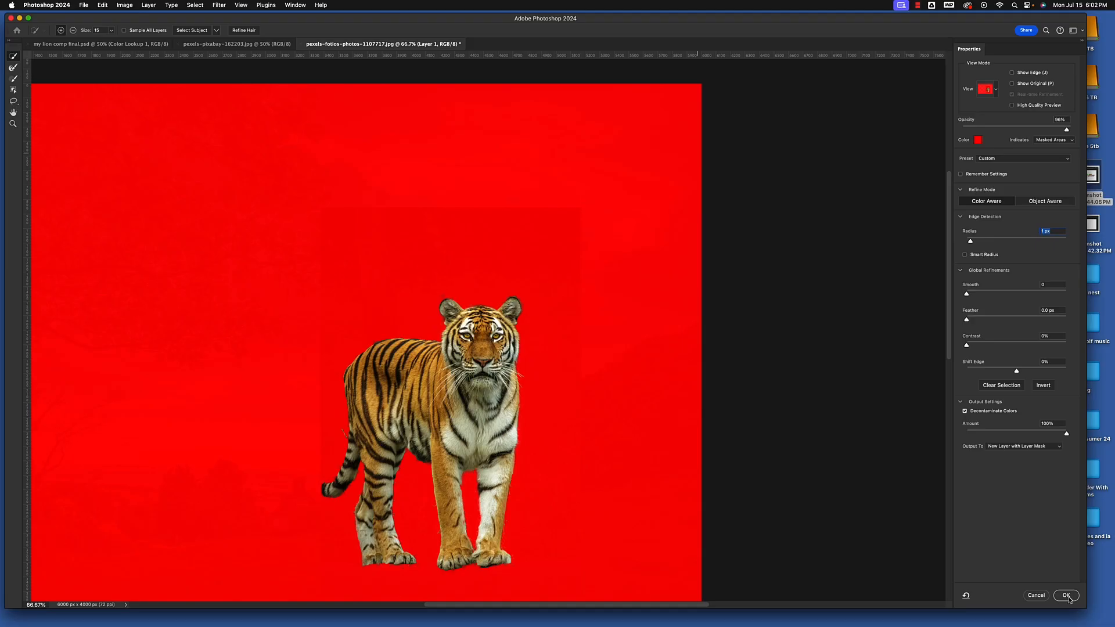
# Output the refined tiger selection as a new layer with a layer mask
pyautogui.click(1067, 596)
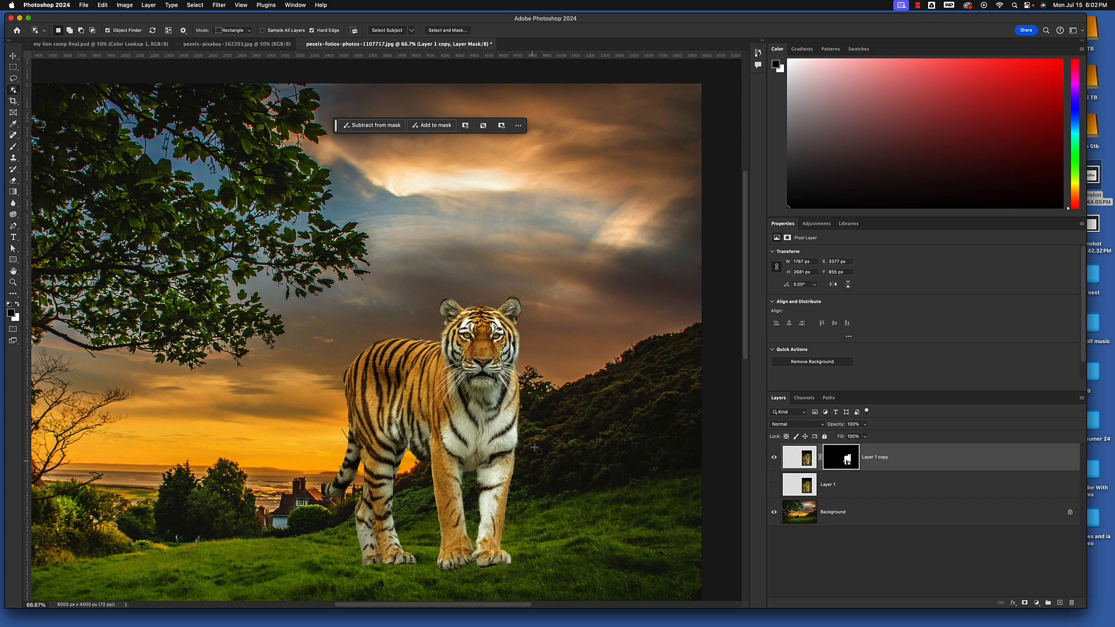
pyautogui.press('super+minus')
pyautogui.press('super+minus')
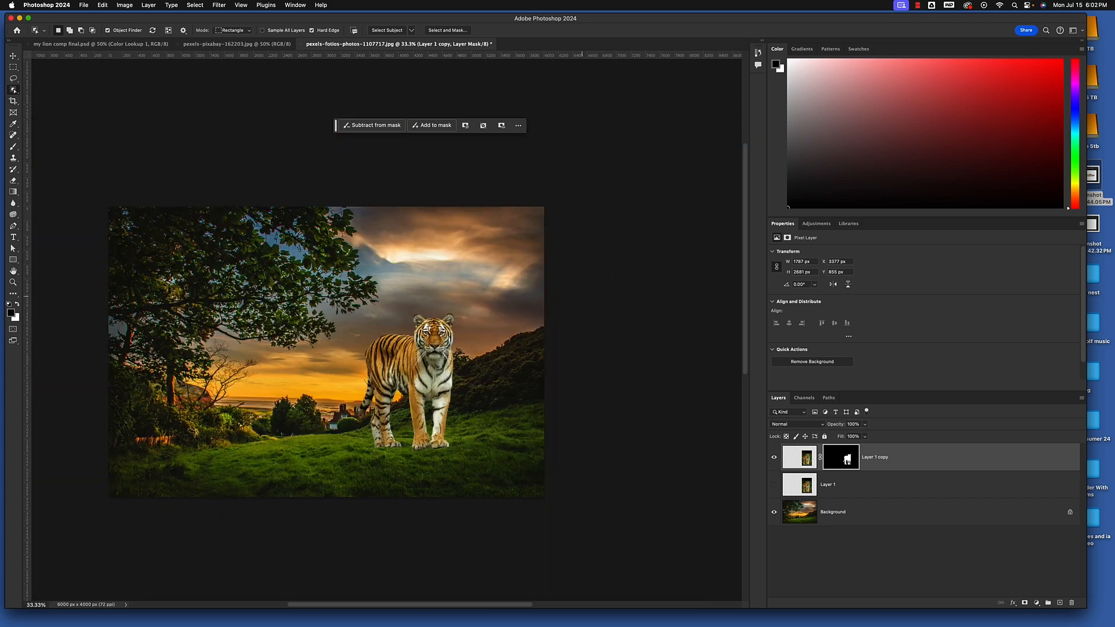
# Choose a round brush with 48% hardness for painting on the tiger's layer mask
pyautogui.press('super+plus')
pyautogui.press('super+plus')
pyautogui.press('super+plus')
pyautogui.press('super+plus')
pyautogui.press('super+plus')
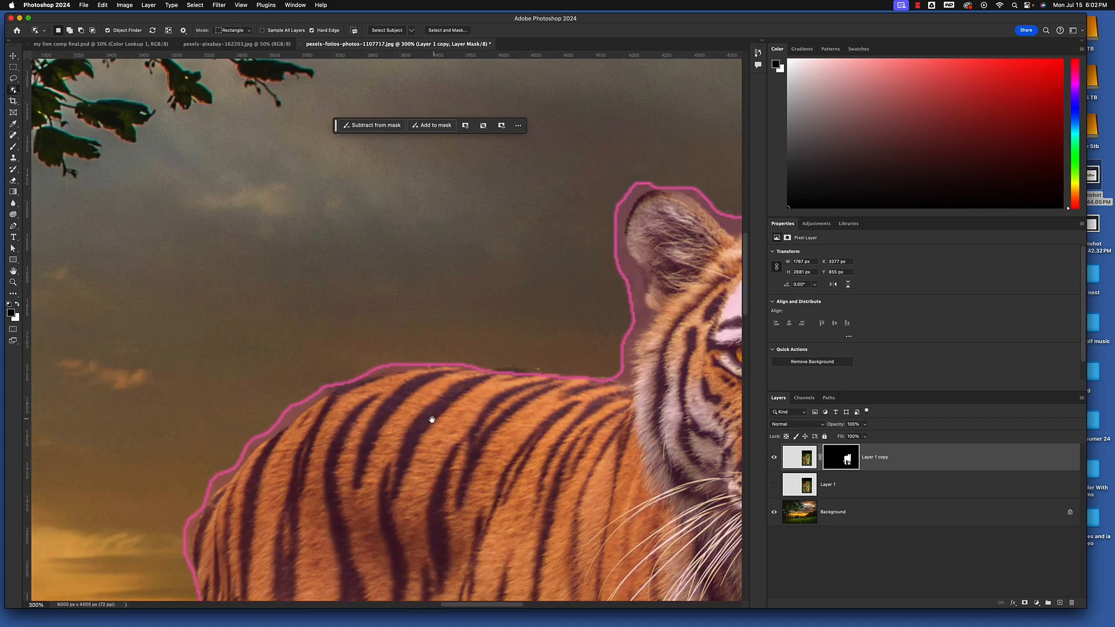
pyautogui.moveTo(431, 423); pyautogui.dragTo(597, 53)
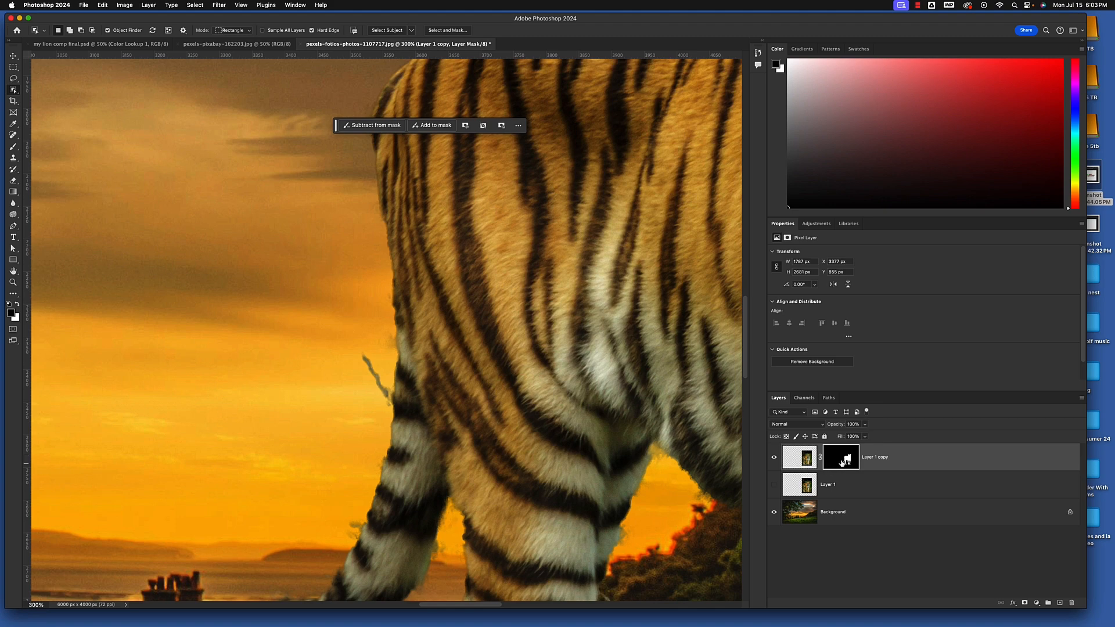
pyautogui.press('super+minus')
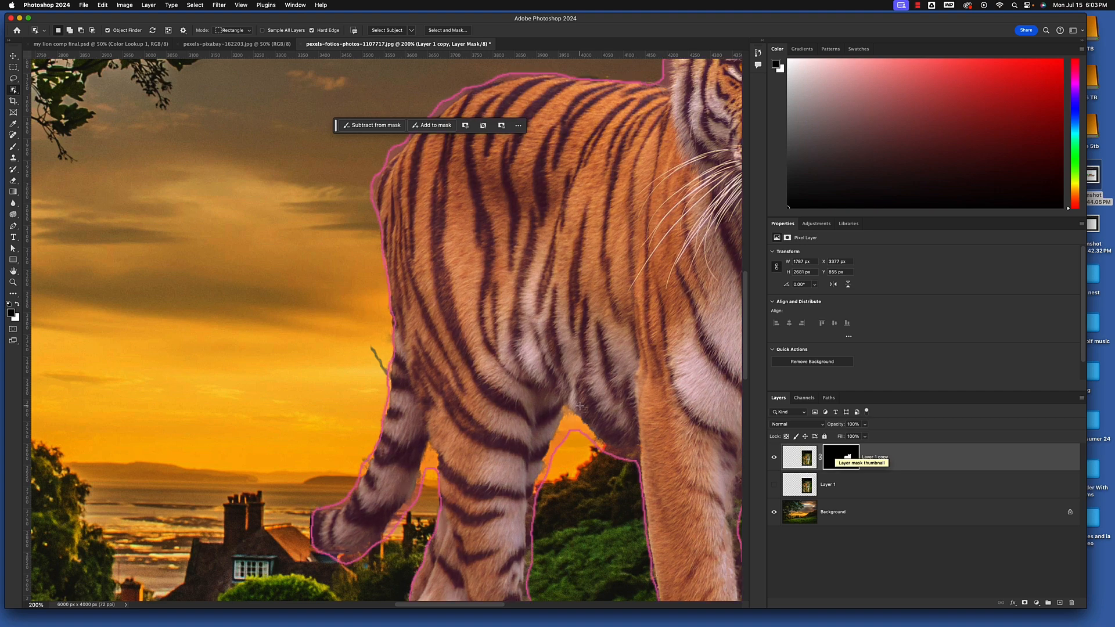
pyautogui.press('b')
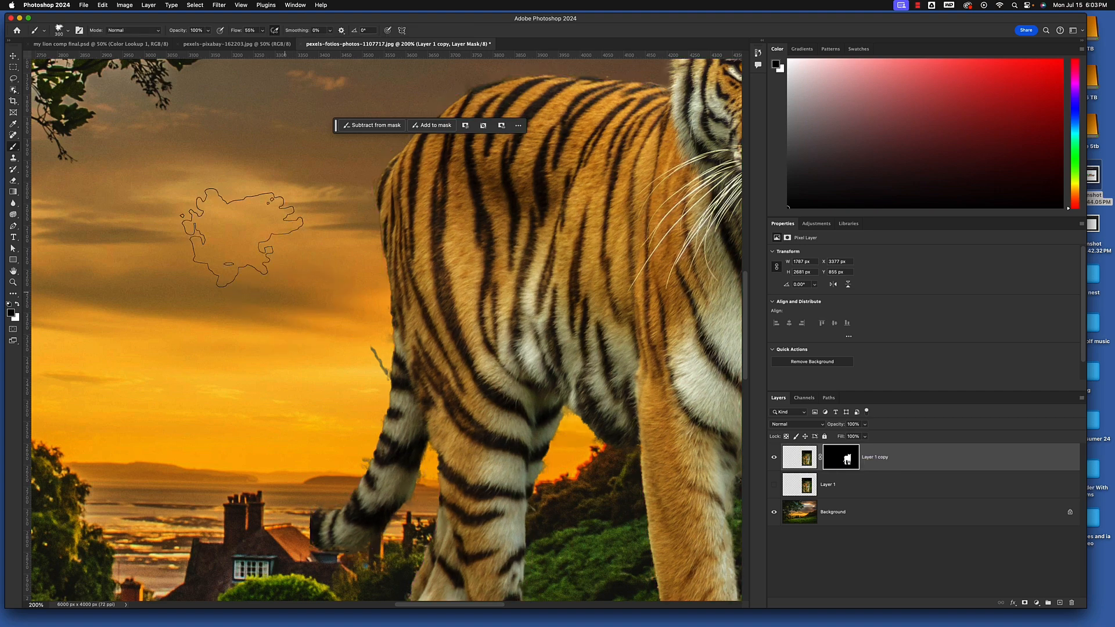
pyautogui.click(66, 30)
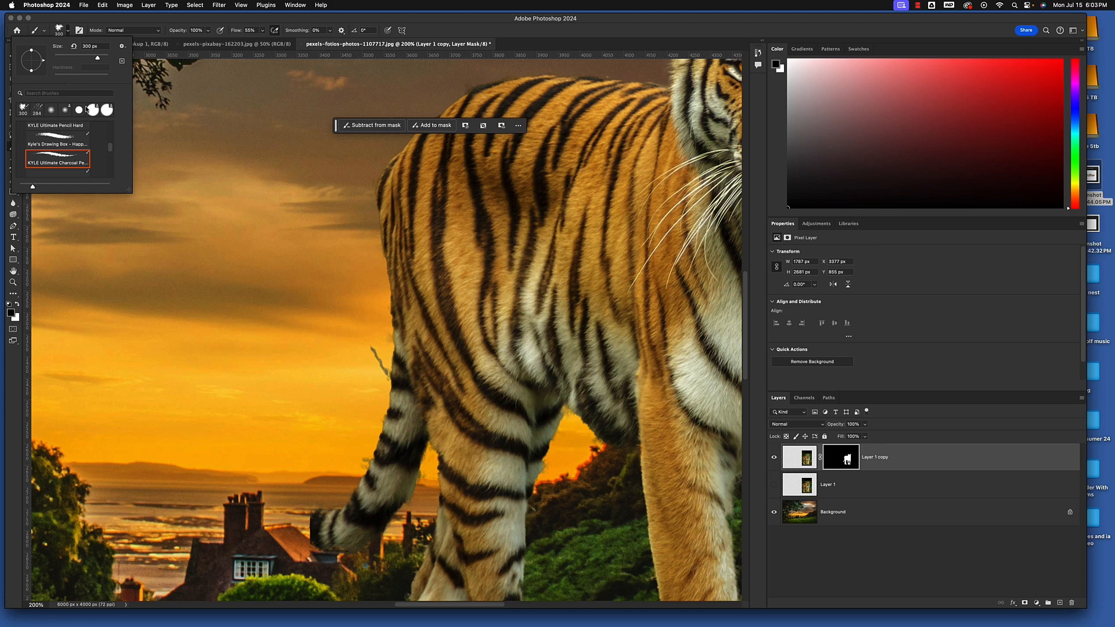
pyautogui.click(78, 110)
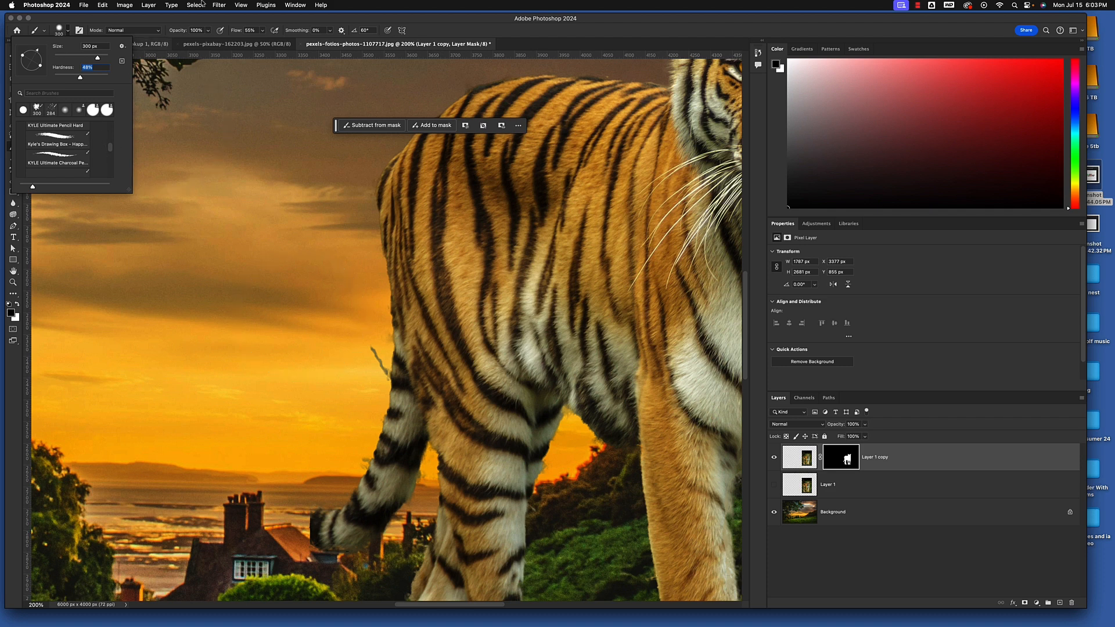
pyautogui.click(202, 19)
# Reduce the brush to 35 px and paint out the stray grass blade behind the tiger's tail on the layer mask
pyautogui.press('[')
pyautogui.press('[')
pyautogui.press('[')
pyautogui.press('[')
pyautogui.press('[')
pyautogui.press('[')
pyautogui.press('[')
pyautogui.press('[')
pyautogui.press('[')
pyautogui.press('[')
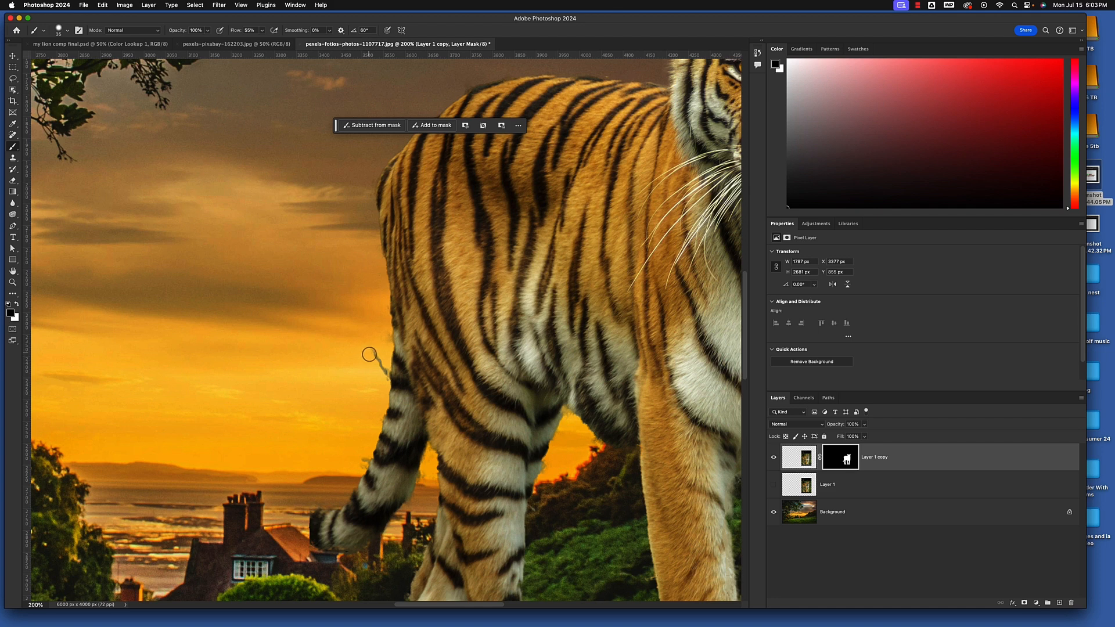
pyautogui.press('[')
pyautogui.moveTo(372, 352); pyautogui.dragTo(385, 378)
# Touch up the layer mask's edge along the tiger's back and around the head and ears with the brush
pyautogui.moveTo(439, 216); pyautogui.dragTo(287, 263)
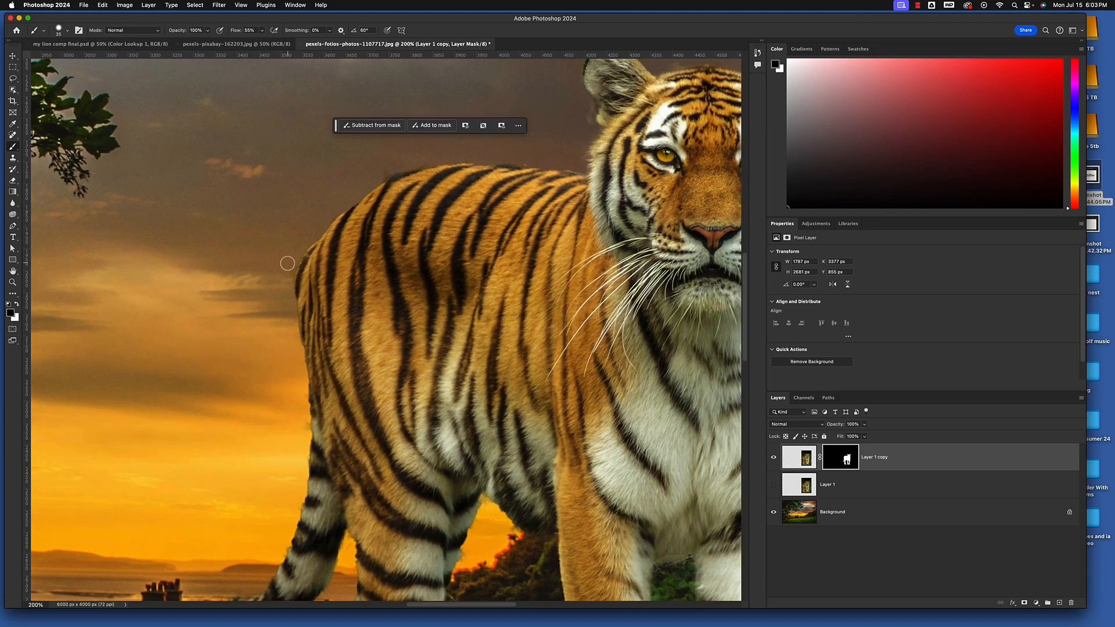
pyautogui.moveTo(415, 163); pyautogui.dragTo(243, 357)
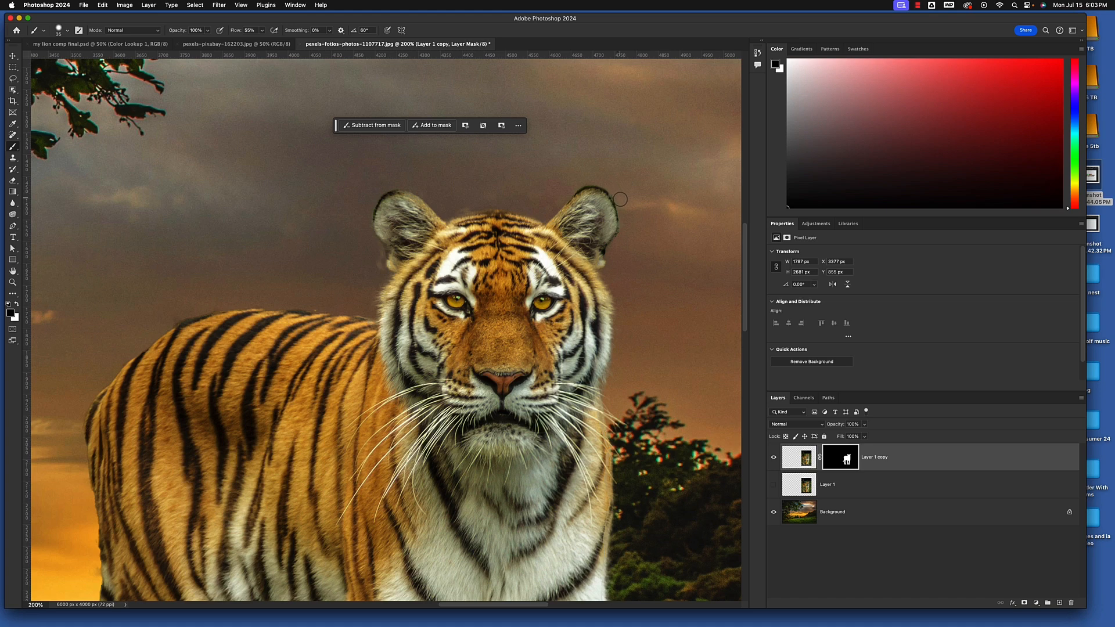
pyautogui.moveTo(519, 225); pyautogui.dragTo(326, 206)
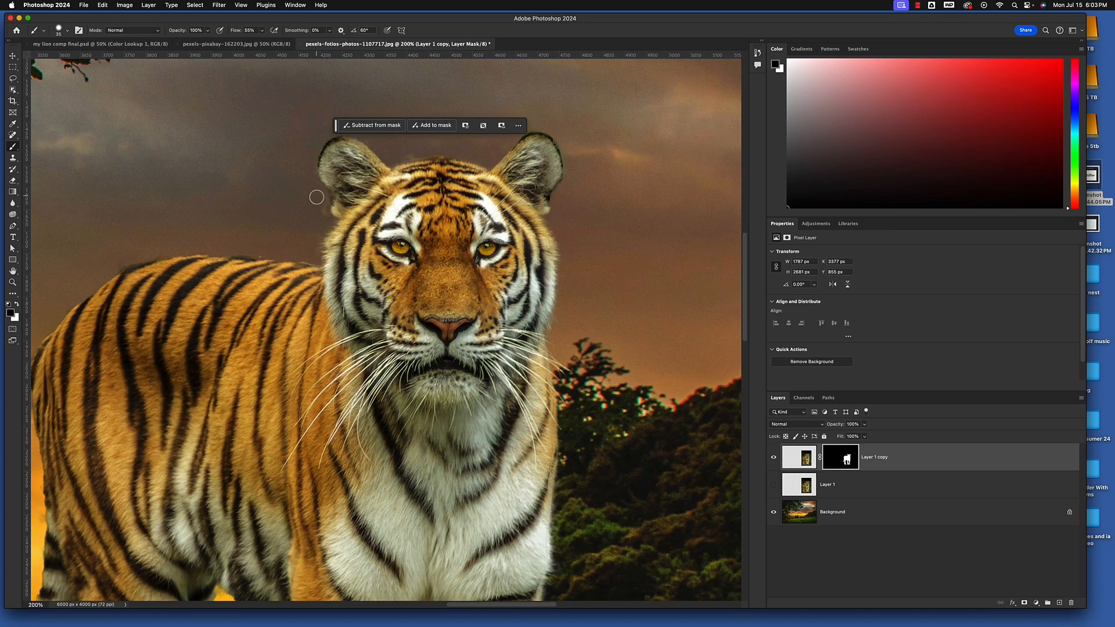
pyautogui.moveTo(474, 326); pyautogui.dragTo(507, 85)
pyautogui.moveTo(513, 319); pyautogui.dragTo(538, 175)
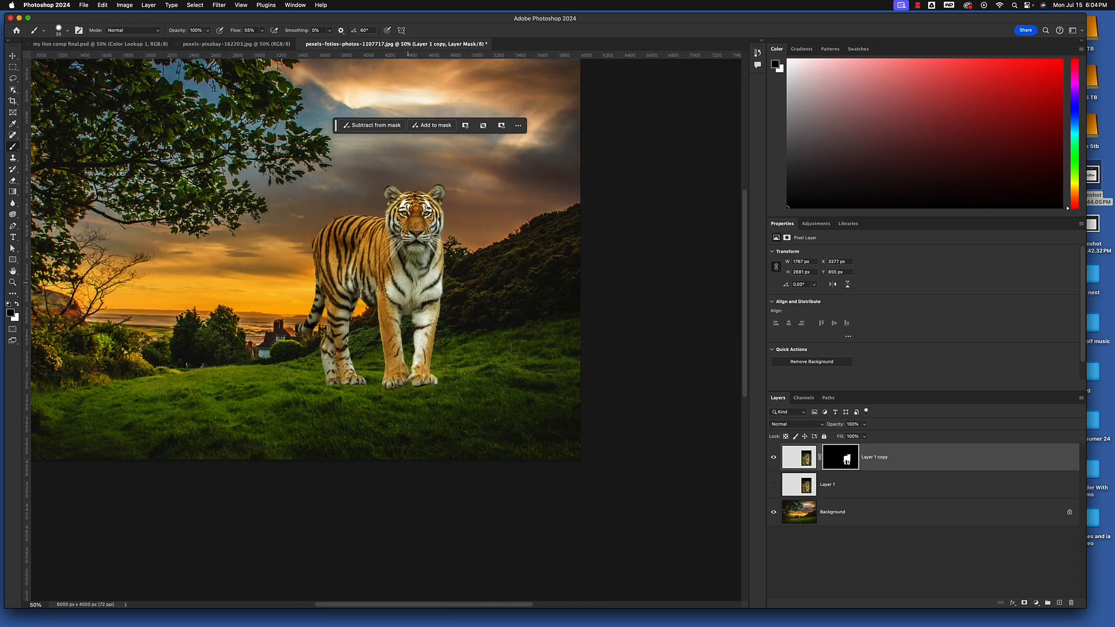
# Move the tiger slightly lower on the grass, to X 3419 px and Y 954 px
pyautogui.click(13, 56)
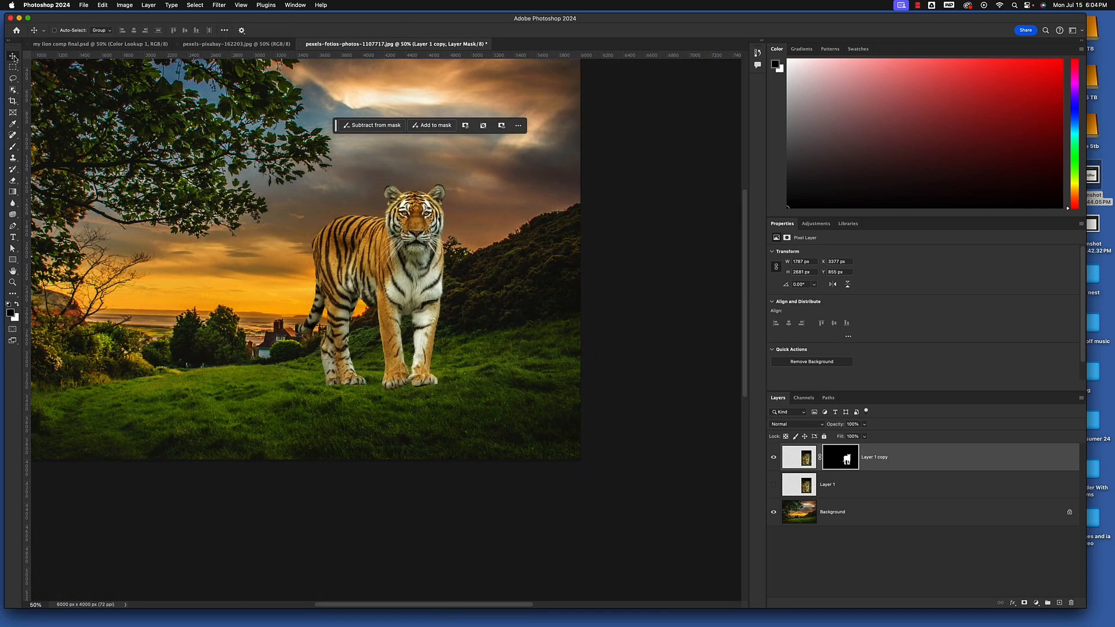
pyautogui.moveTo(374, 264)
pyautogui.mouseDown()
pyautogui.moveTo(396, 280)
pyautogui.moveTo(377, 275)
pyautogui.mouseUp()
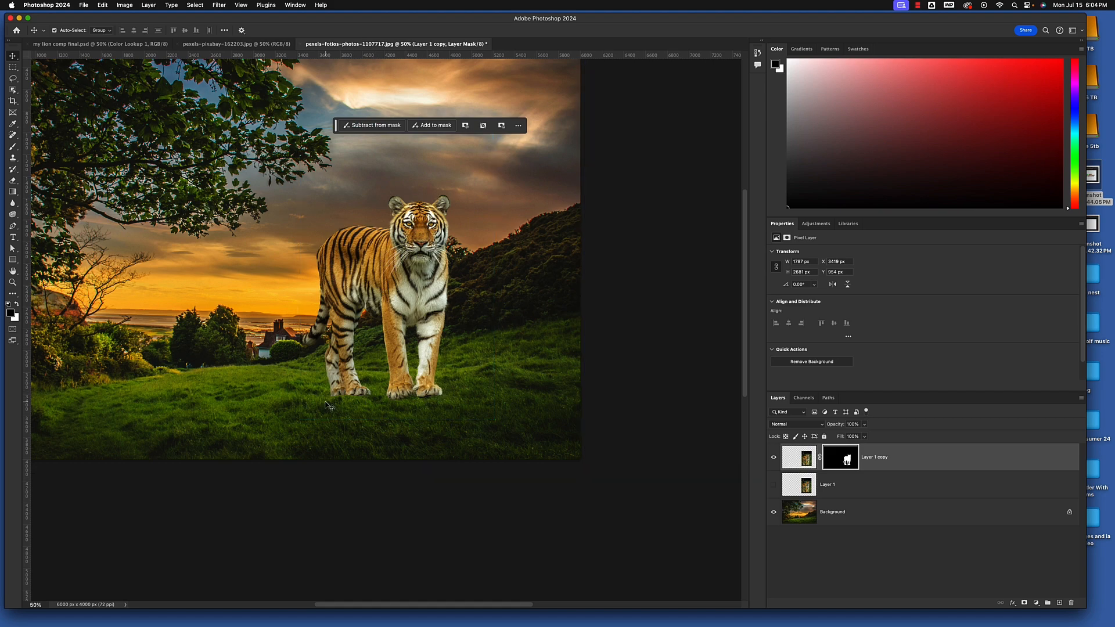
# Choose the KYLE Ultimate Charcoal Pencil brush from the Dry Media Brushes for textured painting around the tiger's paws
pyautogui.press('super+equal')
pyautogui.press('super+equal')
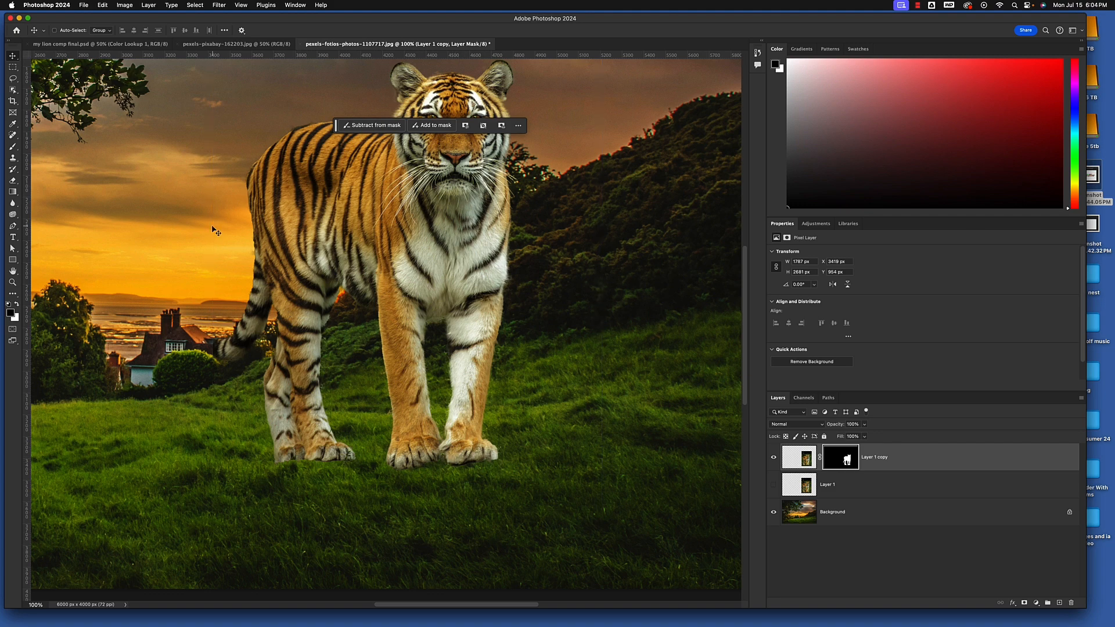
pyautogui.press('b')
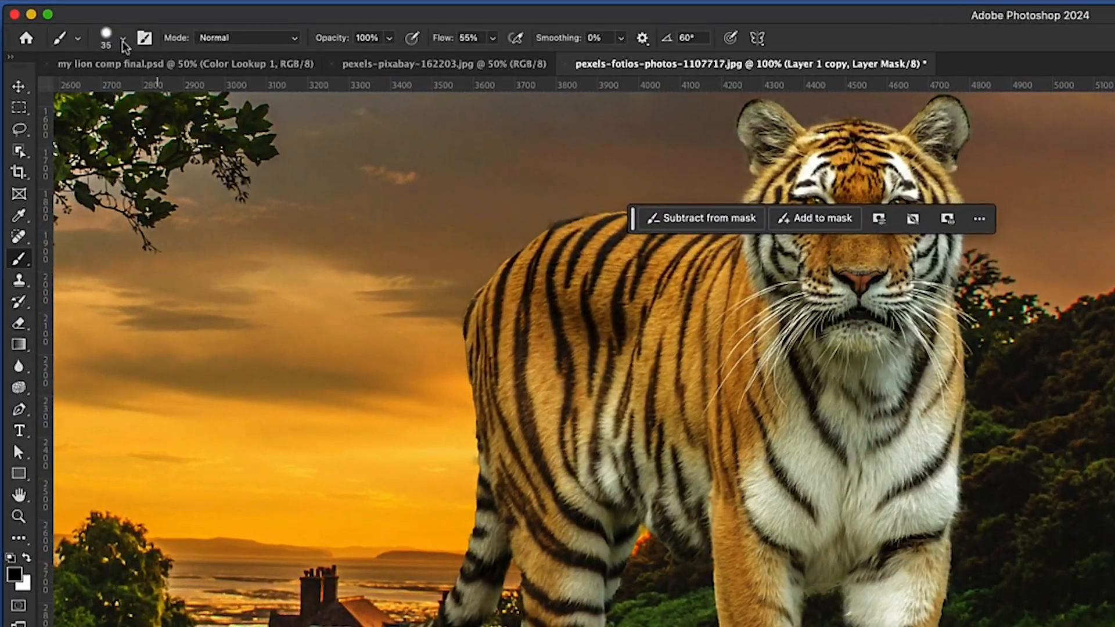
pyautogui.click(123, 42)
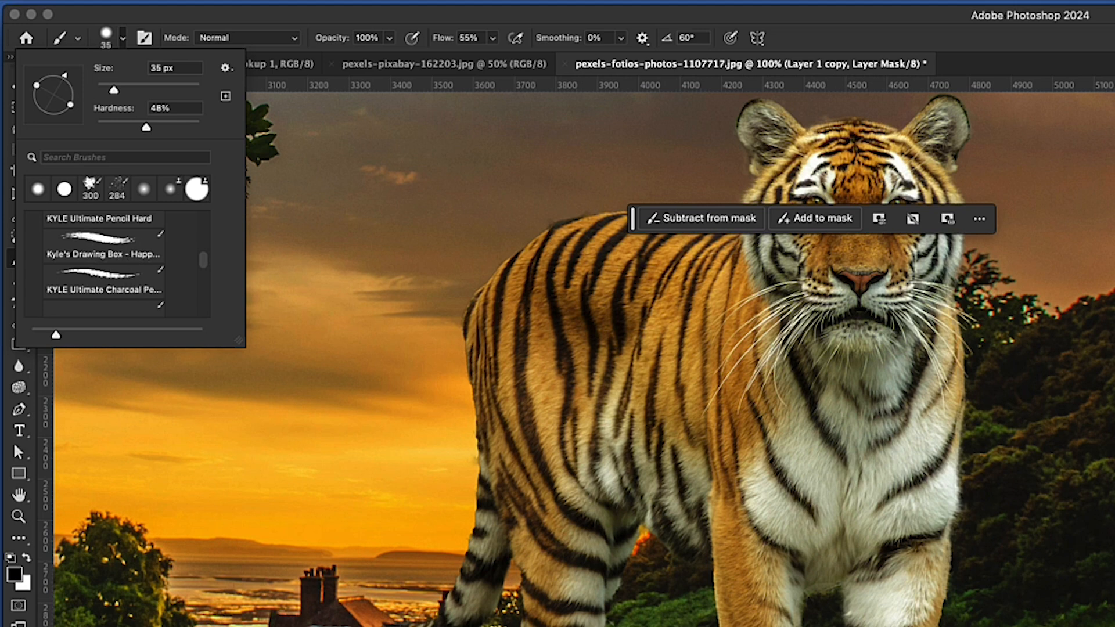
pyautogui.scroll(-1, 140, 290)
pyautogui.scroll(5, 139, 290)
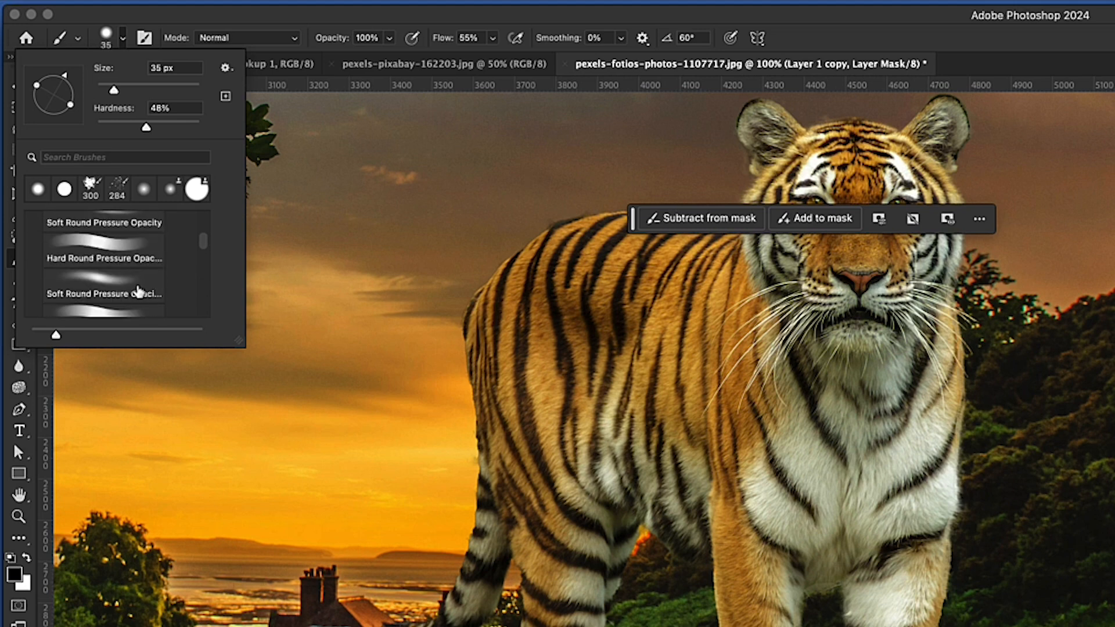
pyautogui.scroll(2, 140, 293)
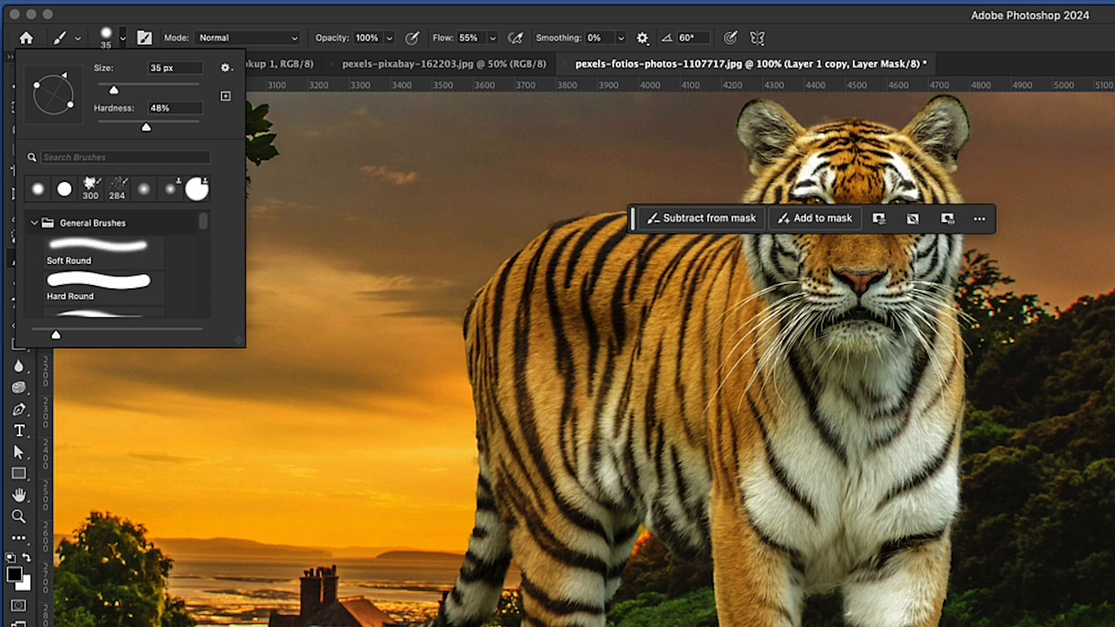
pyautogui.click(34, 223)
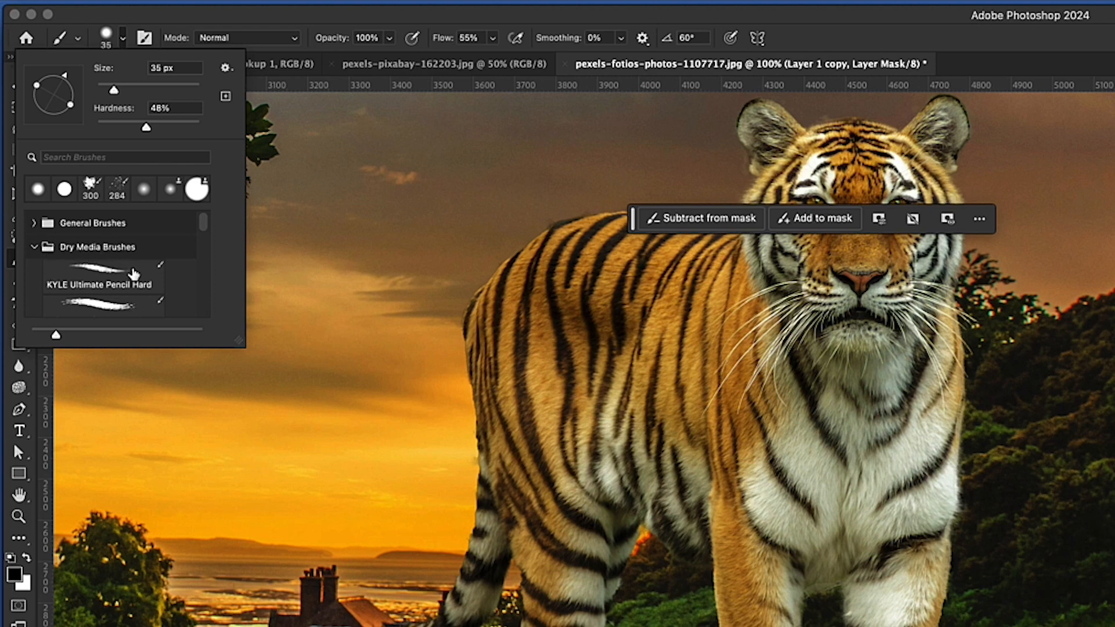
pyautogui.scroll(-5, 125, 265)
pyautogui.scroll(-1, 134, 275)
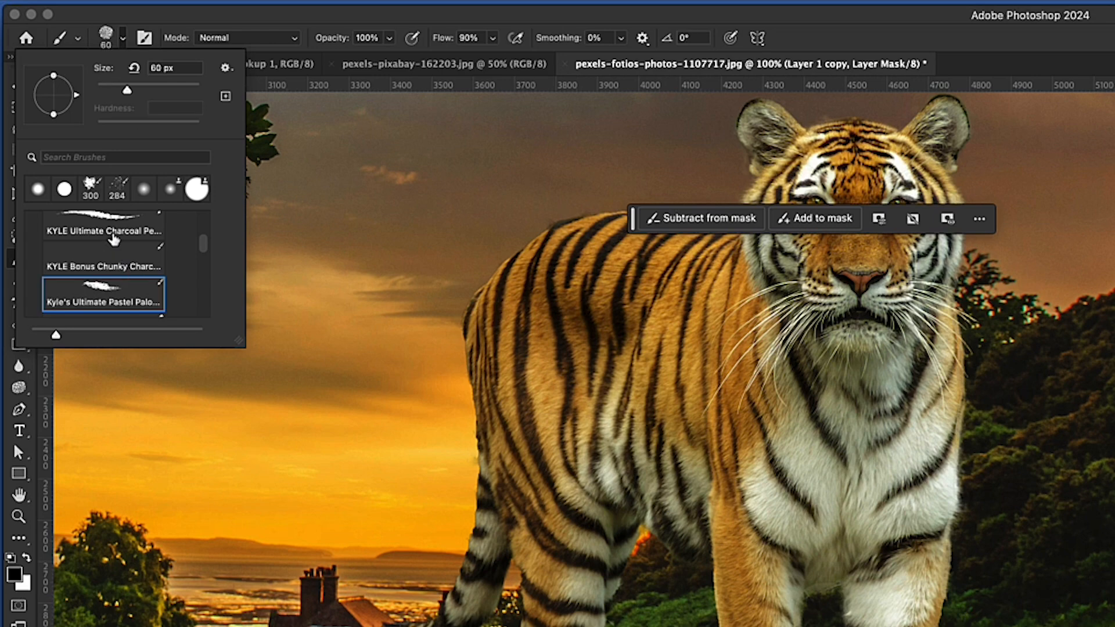
pyautogui.click(104, 229)
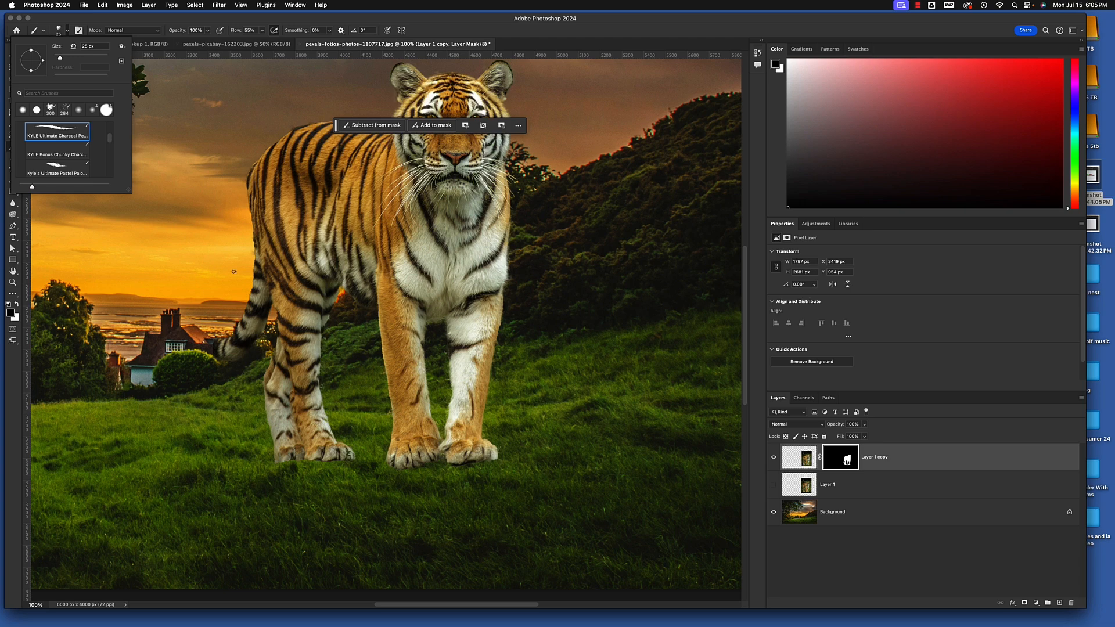
pyautogui.click(278, 20)
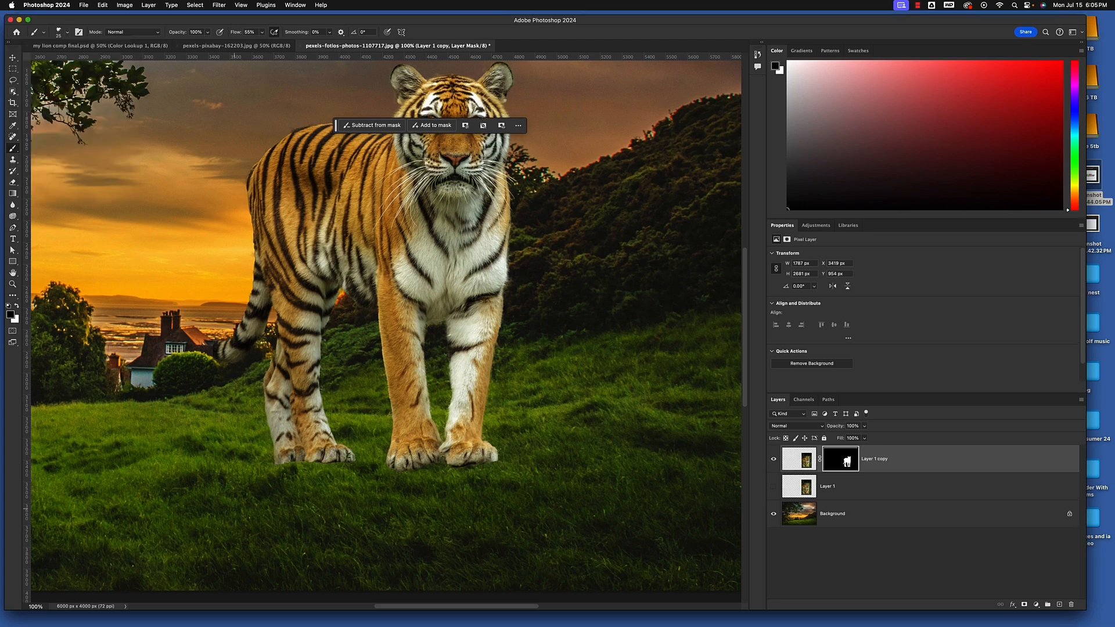
# Set the charcoal brush size to 250 px and make the tiger layer's mask the painting target
pyautogui.press(']')
pyautogui.press(']')
pyautogui.press(']')
pyautogui.press(']')
pyautogui.press(']')
pyautogui.press(']')
pyautogui.press(']')
pyautogui.press(']')
pyautogui.press(']')
pyautogui.press(']')
pyautogui.press(']')
pyautogui.press(']')
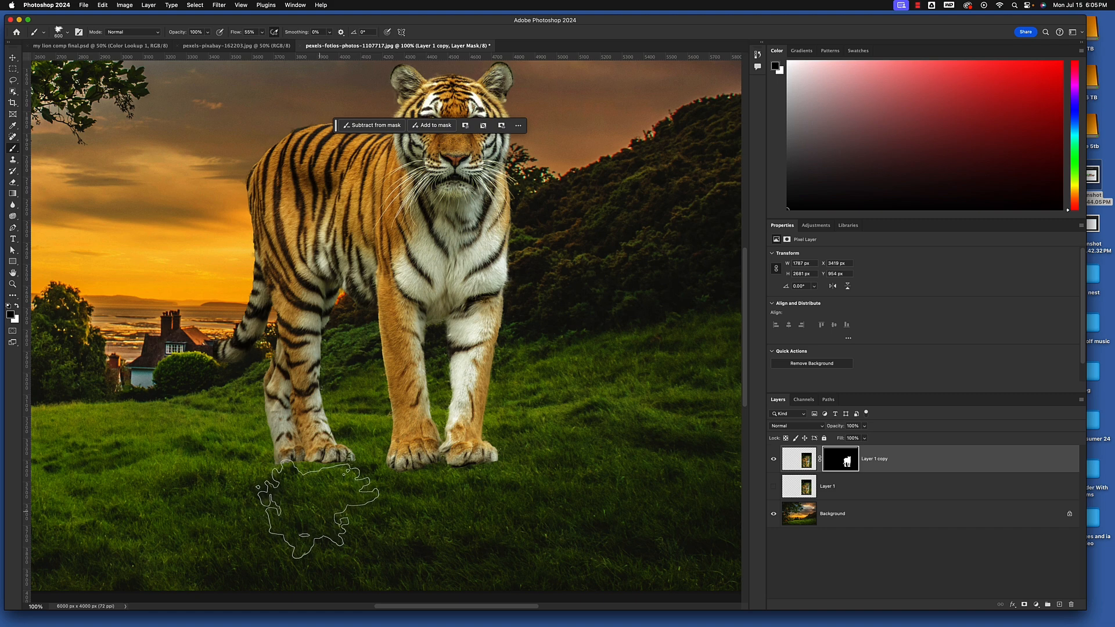
pyautogui.press('super+equal')
pyautogui.scroll(-5, 372, 505)
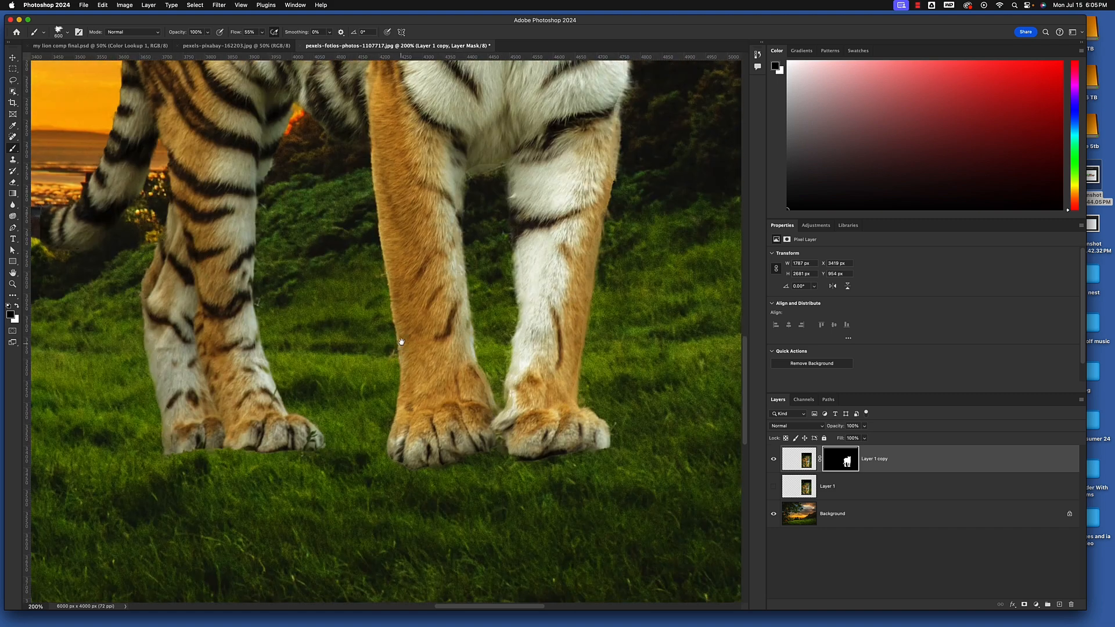
pyautogui.press('[')
pyautogui.press('[')
pyautogui.press('[')
pyautogui.press('[')
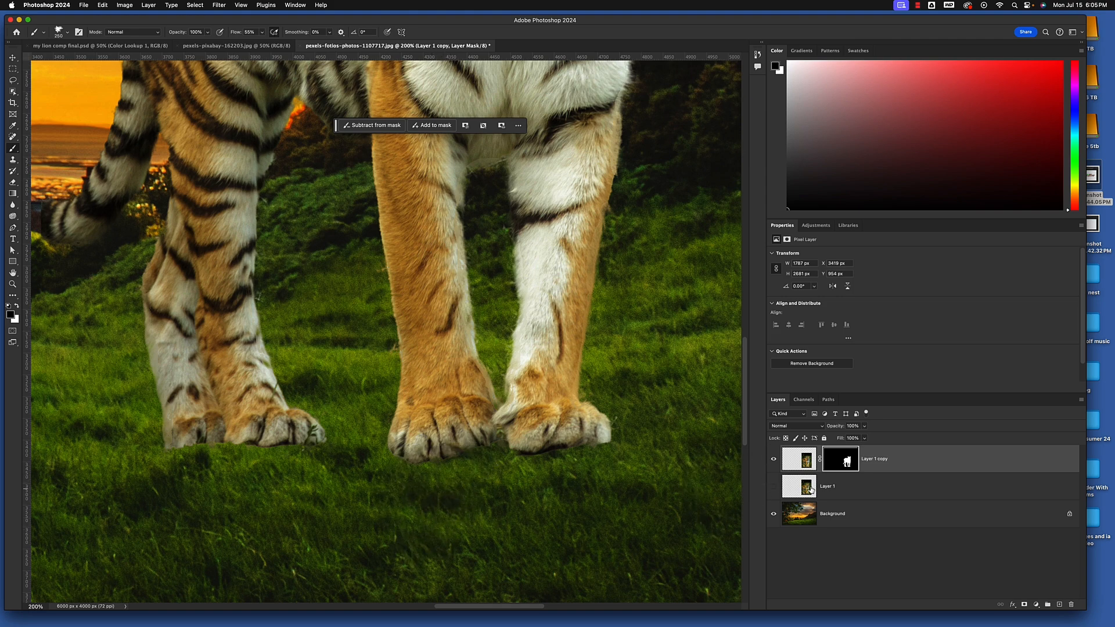
pyautogui.click(839, 468)
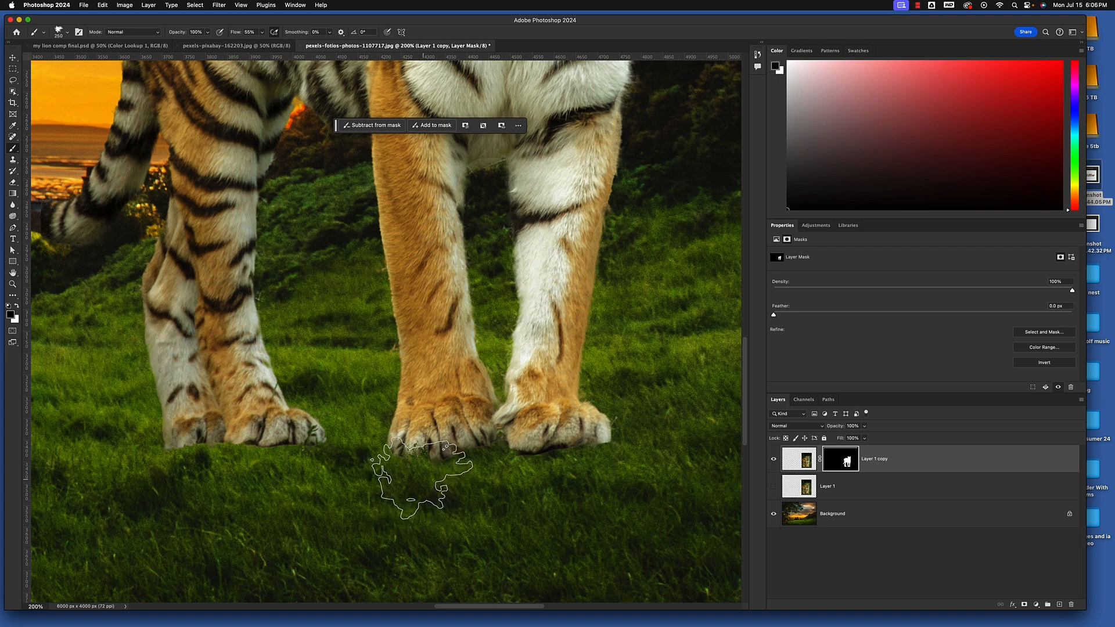
# Paint black along the bottom edges of the tiger's paws on the layer mask to blend them into the grass
pyautogui.moveTo(422, 480)
pyautogui.mouseDown()
pyautogui.moveTo(432, 544)
pyautogui.moveTo(462, 509)
pyautogui.mouseUp()
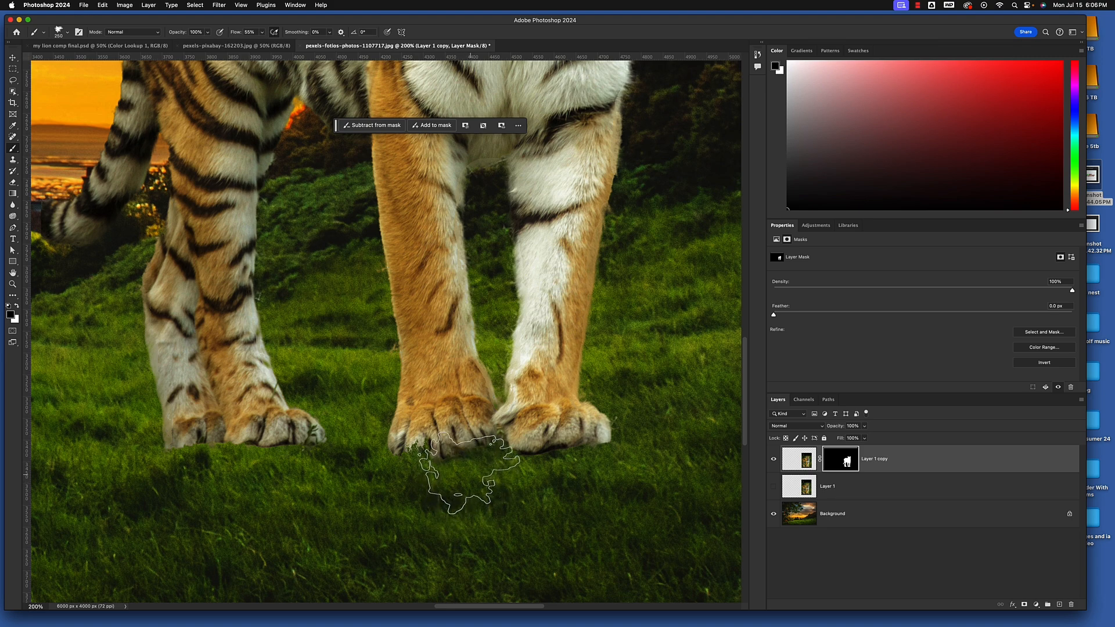
pyautogui.click(468, 467)
pyautogui.click(467, 459)
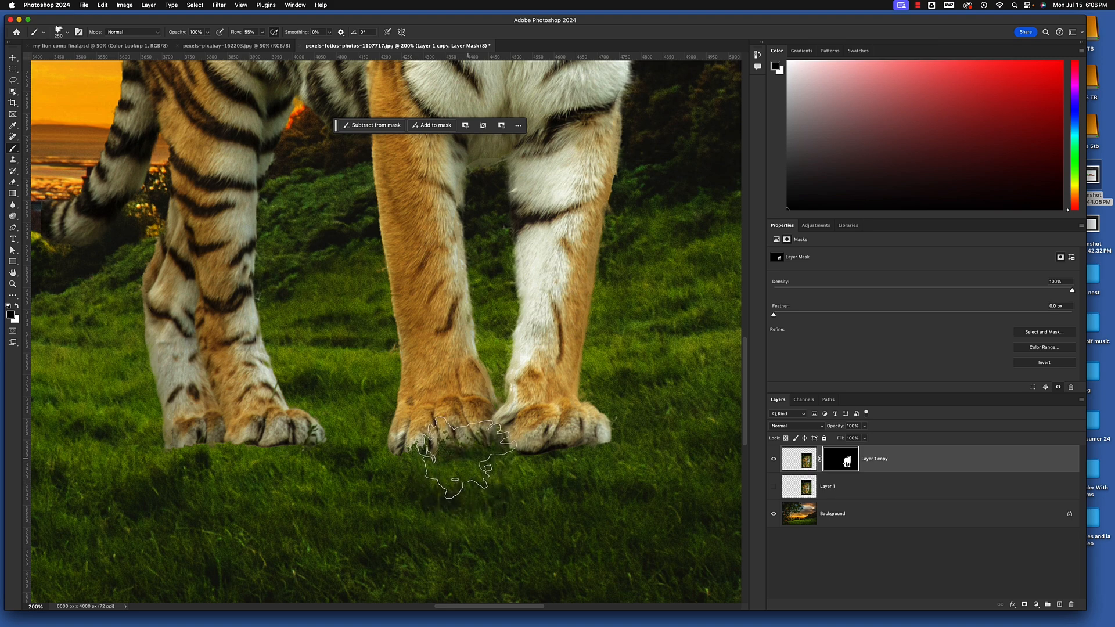
pyautogui.click(469, 460)
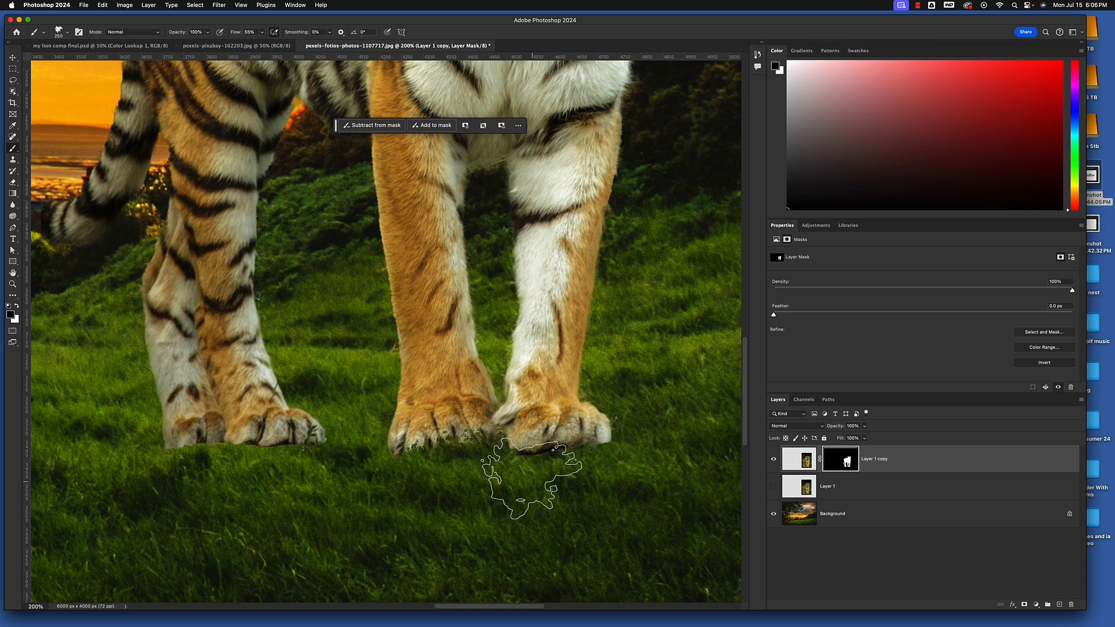
pyautogui.click(533, 456)
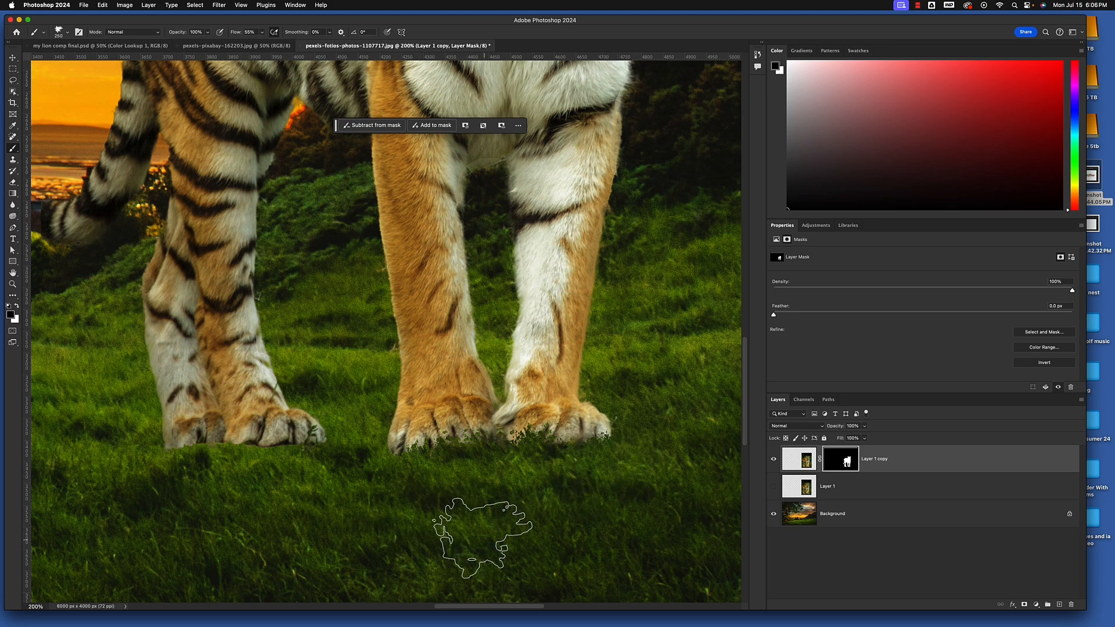
pyautogui.hscroll(-5, 416, 546)
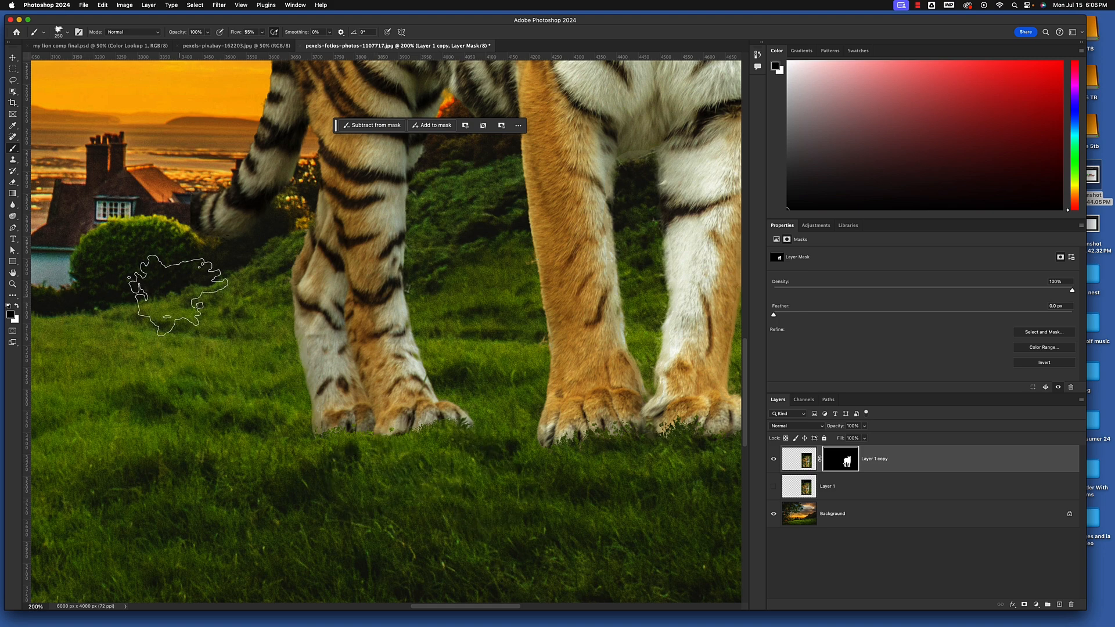
# Switch back to the round brush with 48% hardness and reduce its size to 35 px
pyautogui.hscroll(-5, 207, 319)
pyautogui.scroll(3, 207, 319)
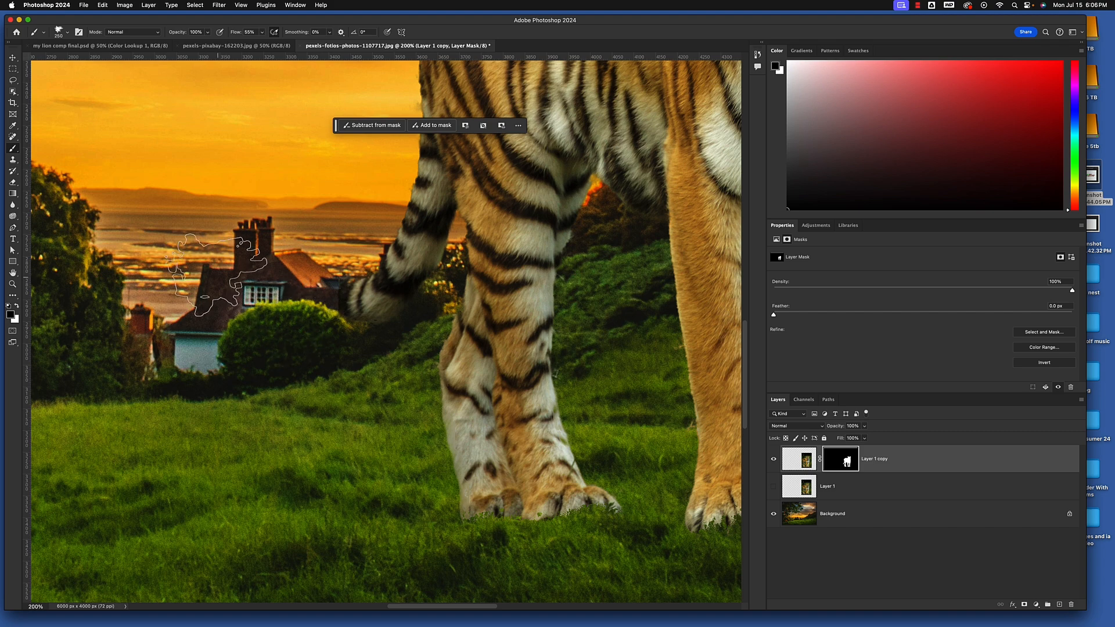
pyautogui.click(66, 35)
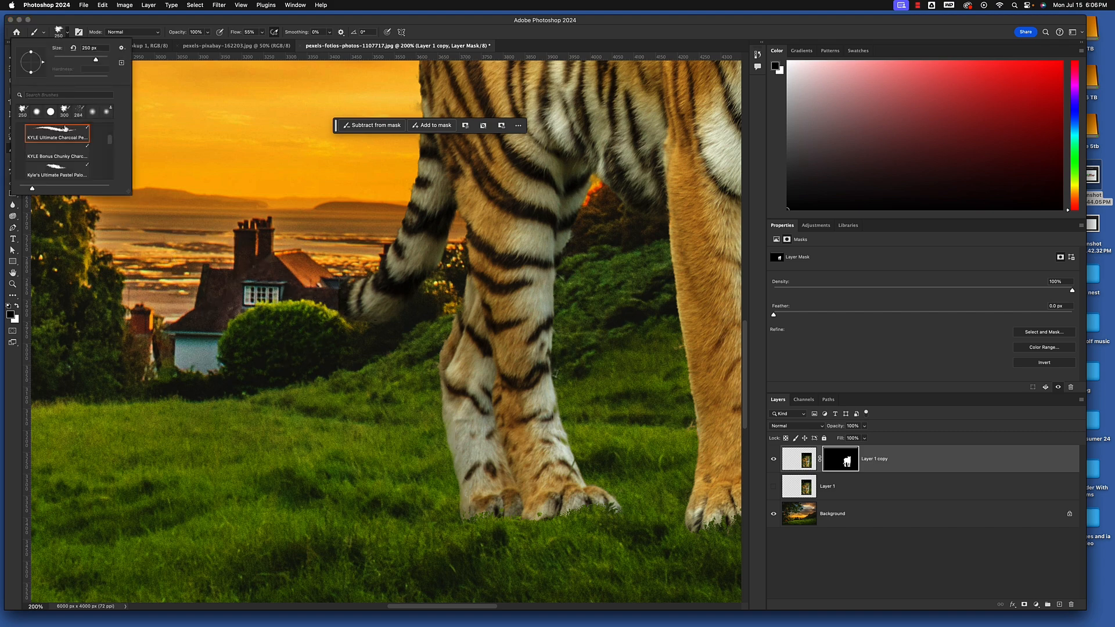
pyautogui.click(41, 114)
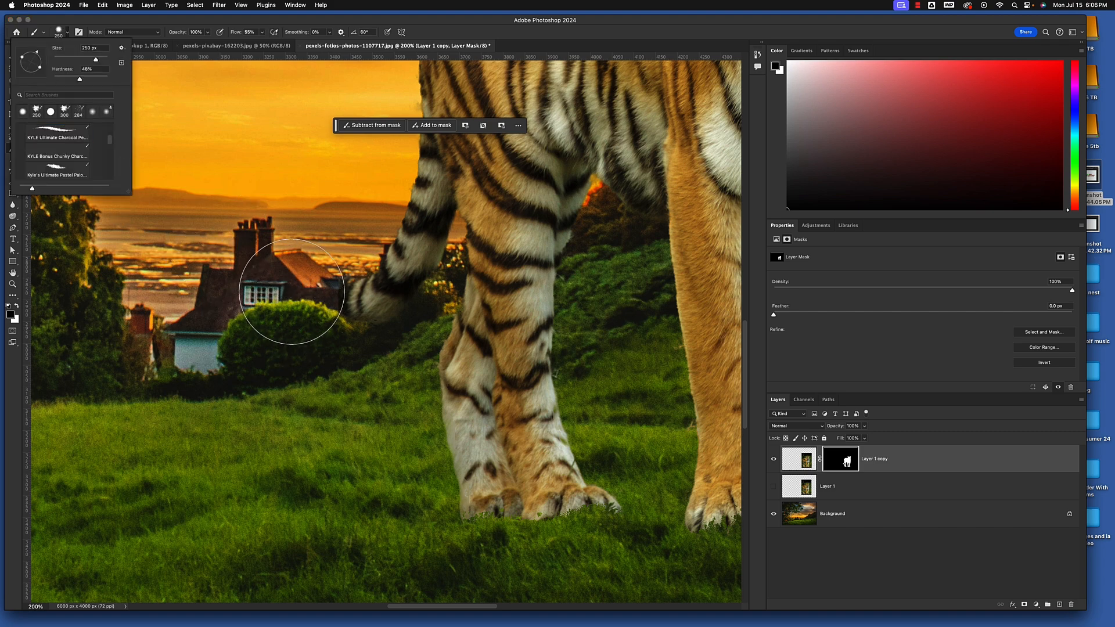
pyautogui.click(290, 21)
pyautogui.press('[')
pyautogui.press('[')
pyautogui.press('[')
pyautogui.press('[')
pyautogui.press('[')
pyautogui.press('[')
pyautogui.press('[')
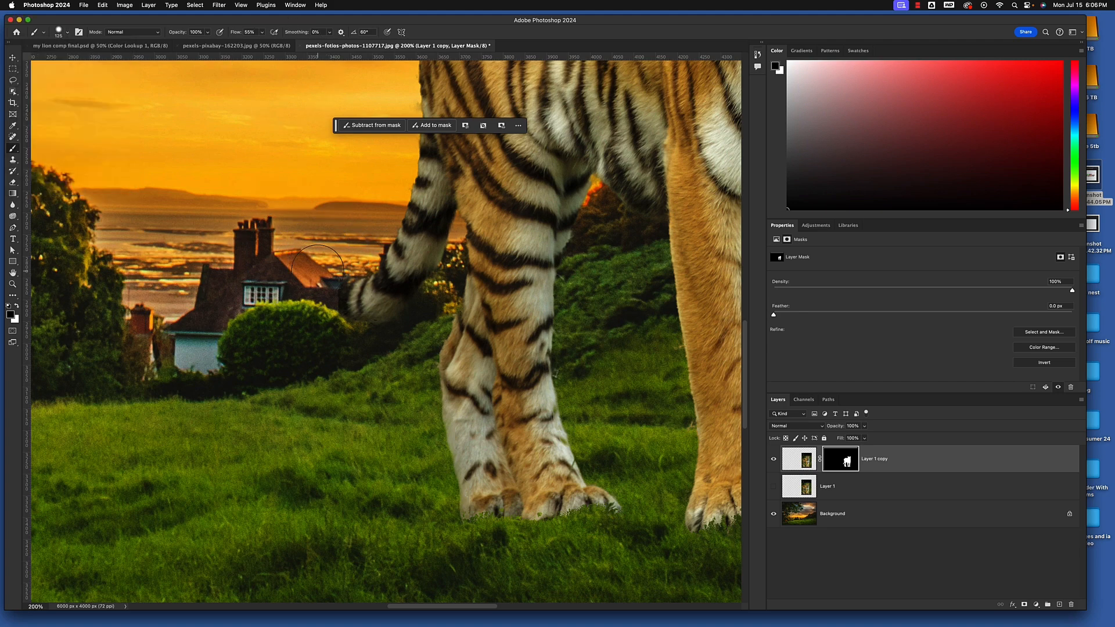
pyautogui.press('[')
pyautogui.press('[')
pyautogui.press('[')
pyautogui.press('[')
pyautogui.press('super+minus')
pyautogui.press('super+minus')
pyautogui.press('super+minus')
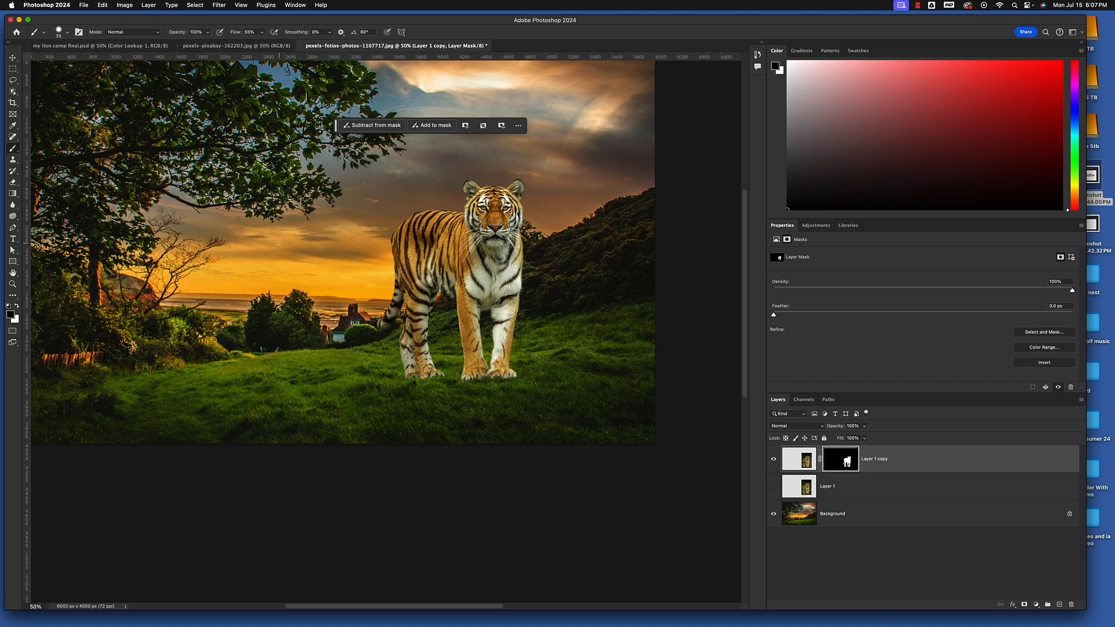
pyautogui.scroll(-1, 350, 256)
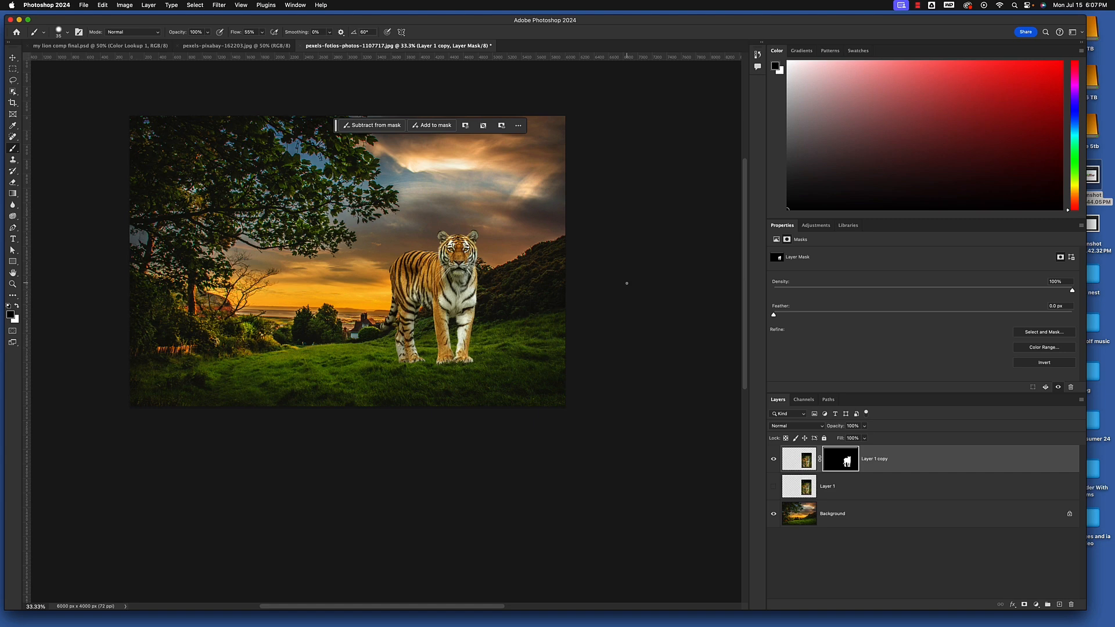
pyautogui.click(805, 461)
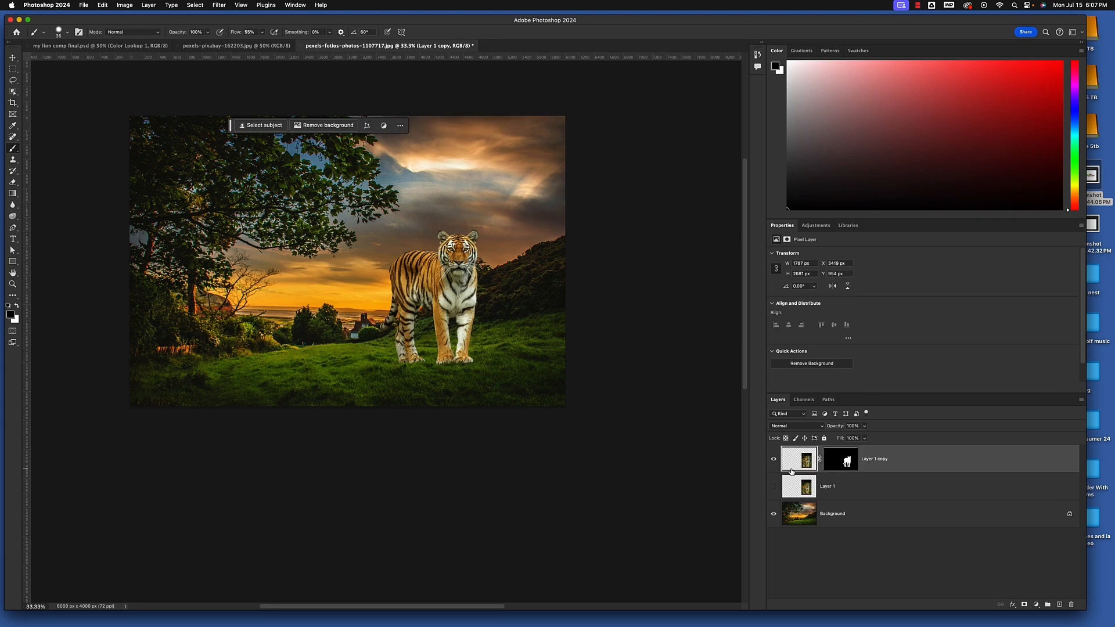
pyautogui.press('super+l')
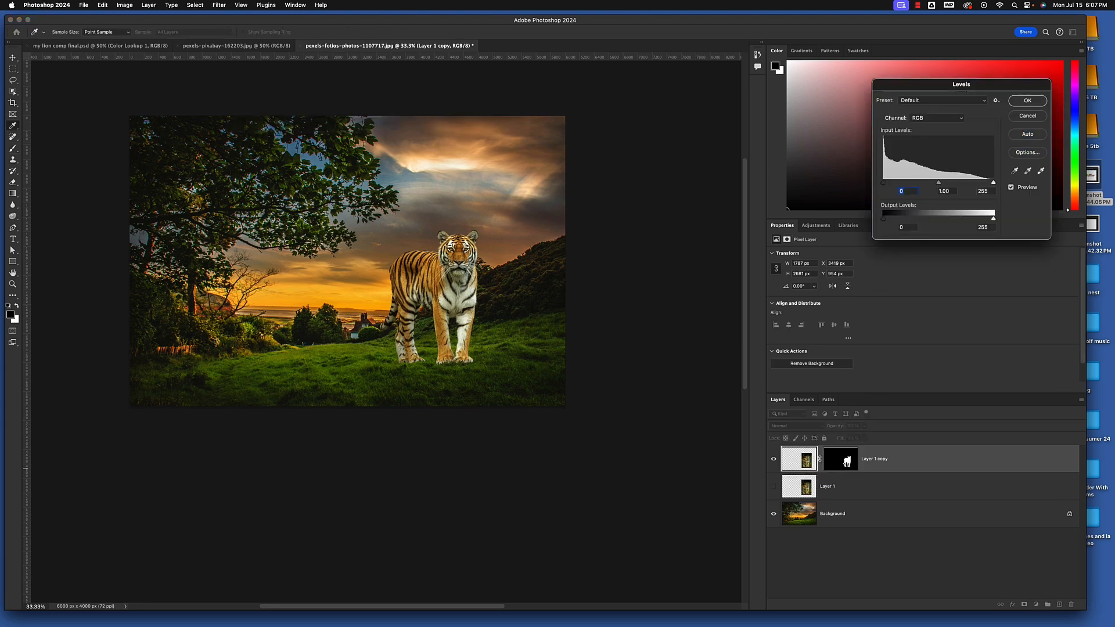
pyautogui.moveTo(939, 185)
pyautogui.mouseDown()
pyautogui.moveTo(953, 184)
pyautogui.moveTo(917, 184)
pyautogui.mouseUp()
pyautogui.press('Tab')
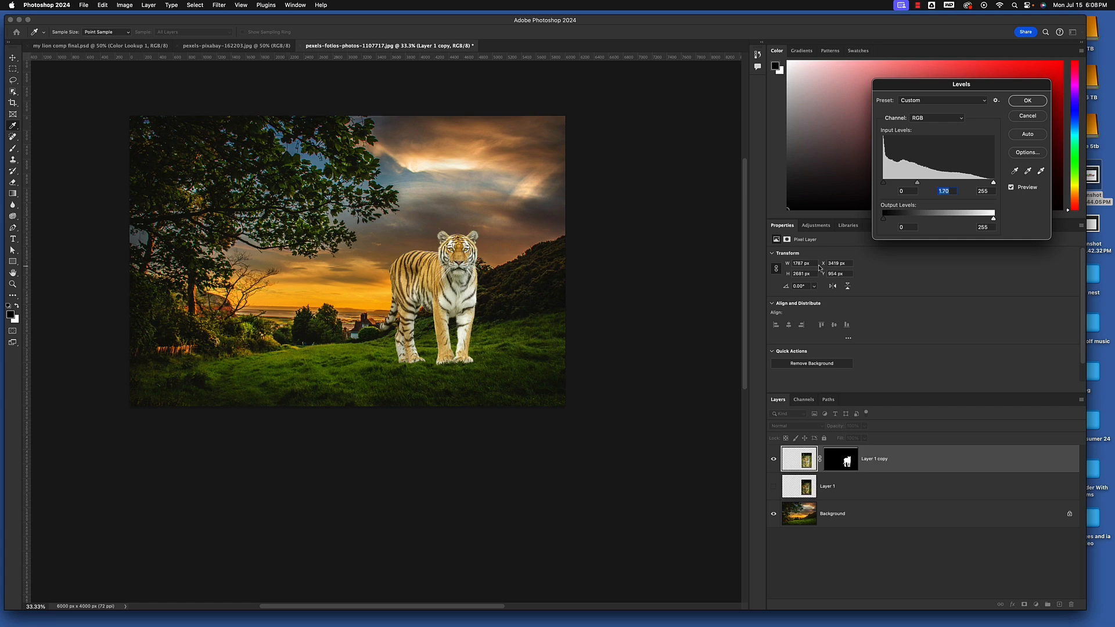
pyautogui.click(1028, 115)
# Add a Levels adjustment layer above the tiger's layer and clip it to that layer
pyautogui.press('b')
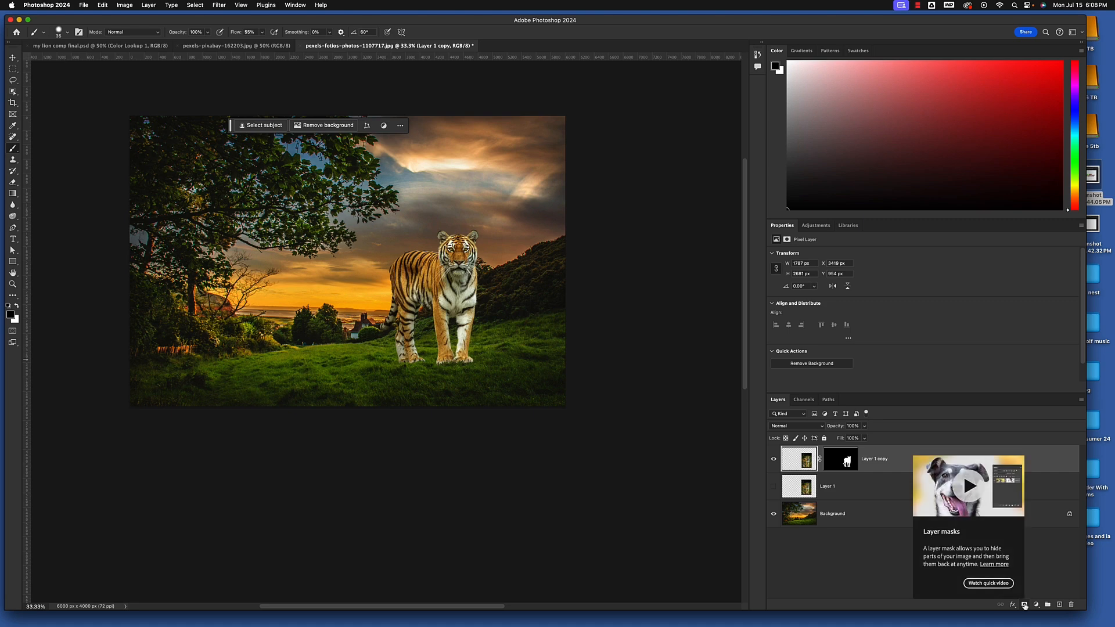
pyautogui.click(1036, 606)
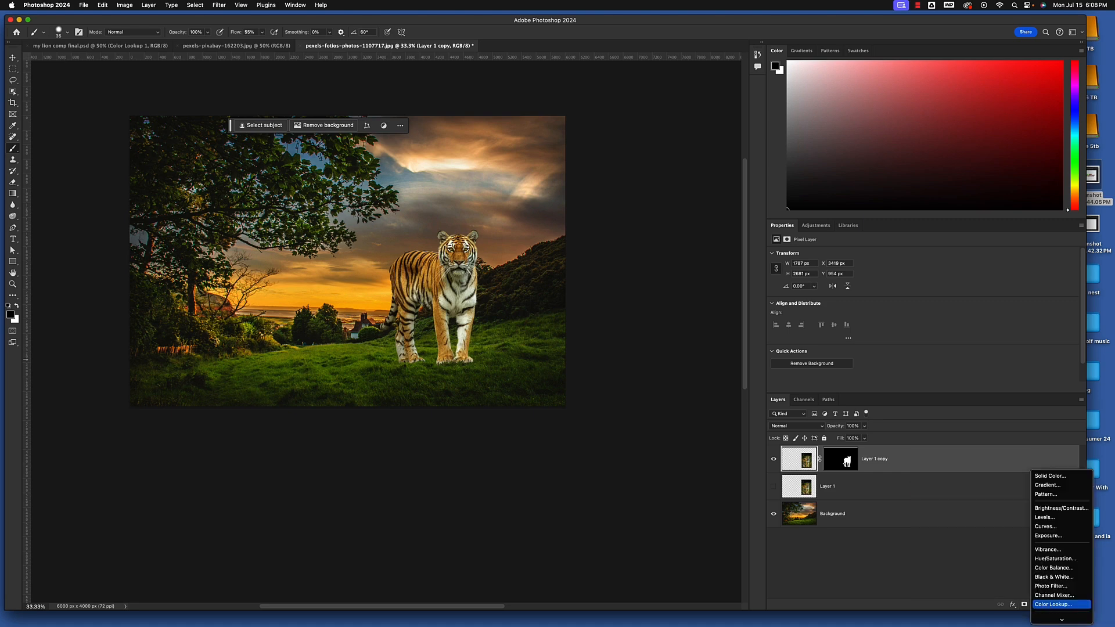
pyautogui.click(1047, 518)
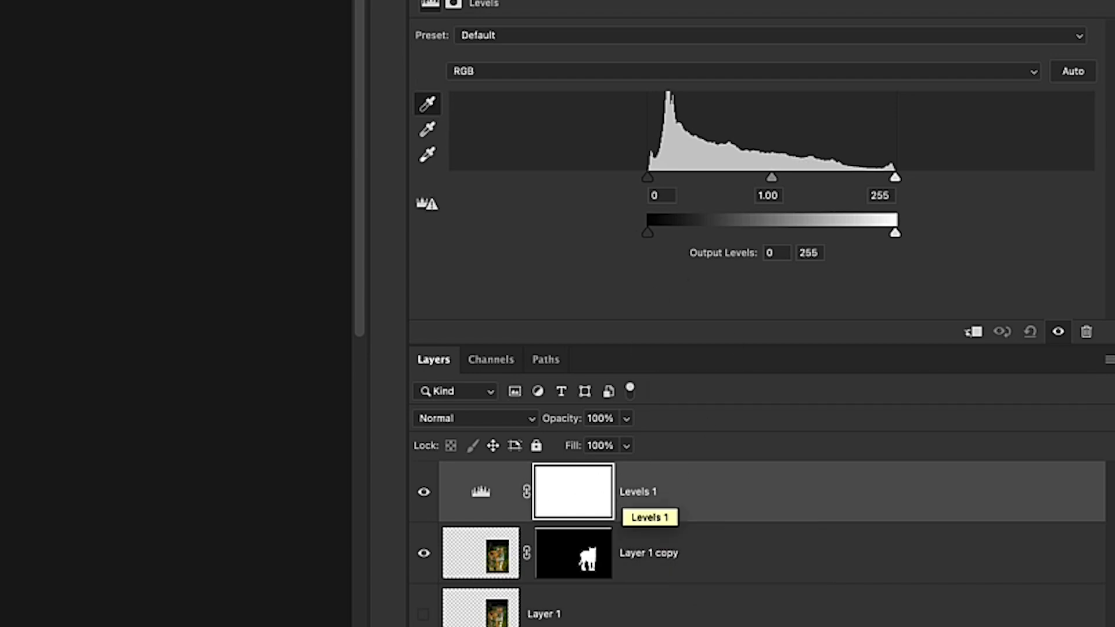
pyautogui.click(973, 333)
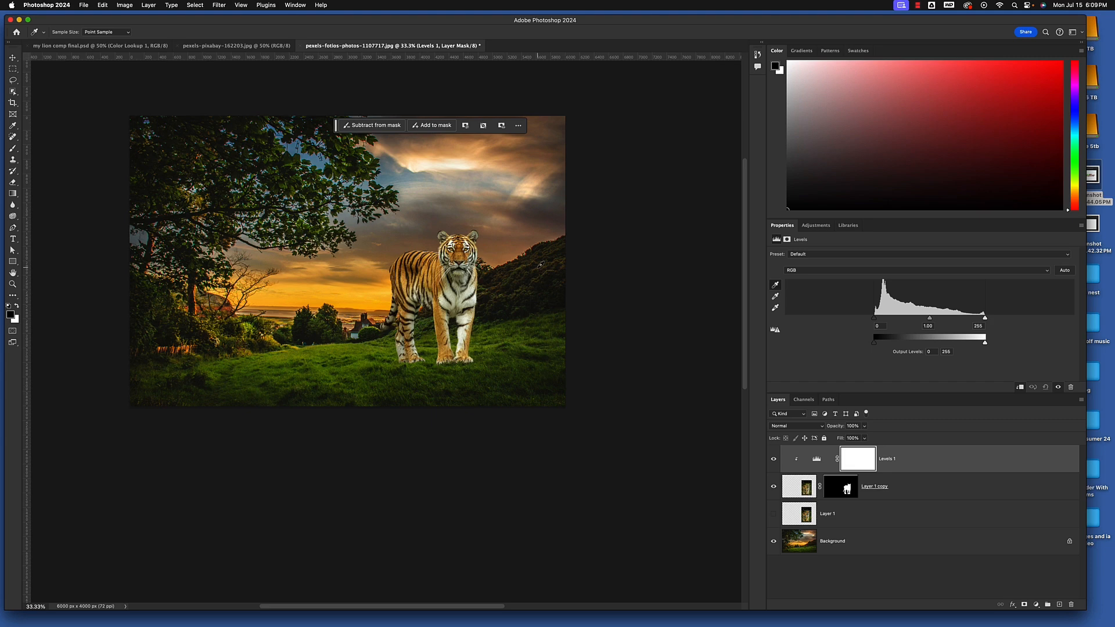
pyautogui.press('b')
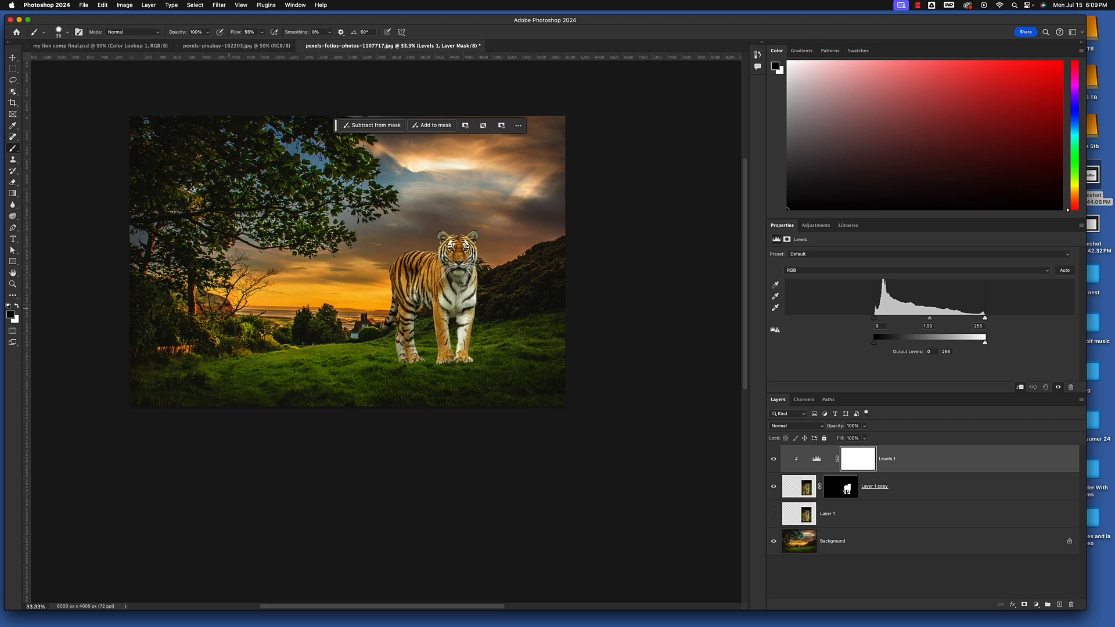
pyautogui.scroll(5, 389, 321)
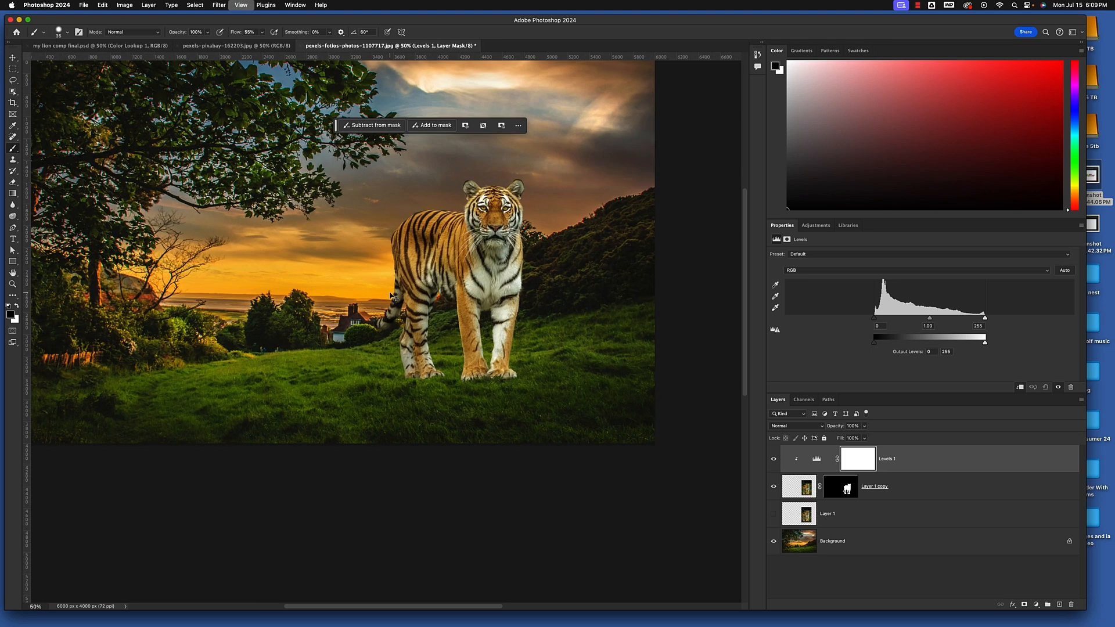
pyautogui.moveTo(337, 324)
pyautogui.mouseDown()
pyautogui.moveTo(540, 363)
pyautogui.moveTo(655, 485)
pyautogui.moveTo(646, 497)
pyautogui.mouseUp()
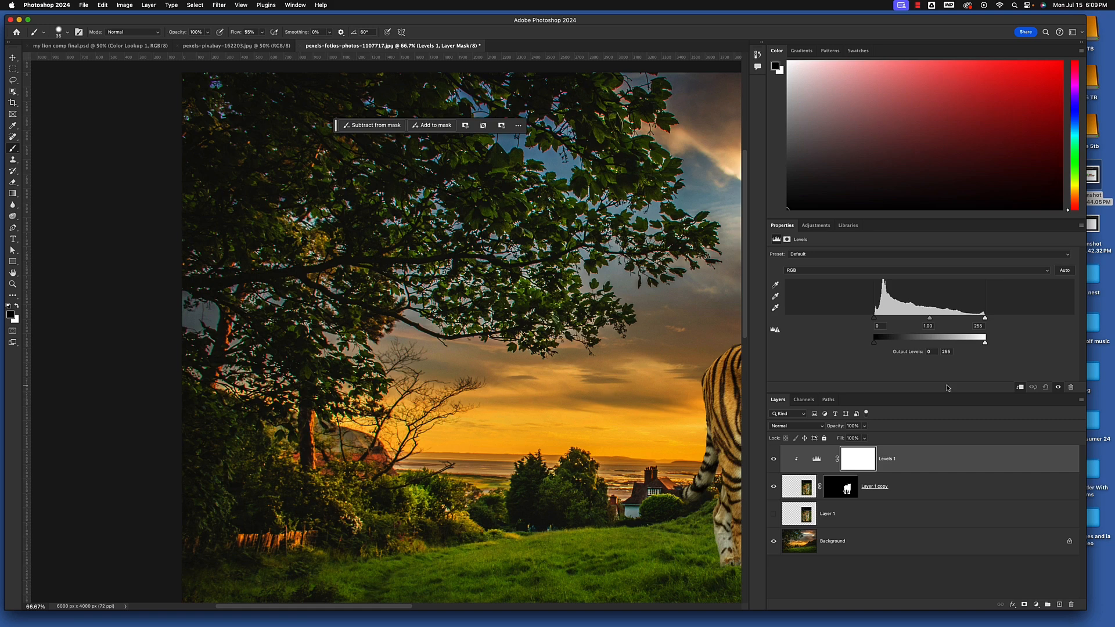
pyautogui.hscroll(10, 609, 335)
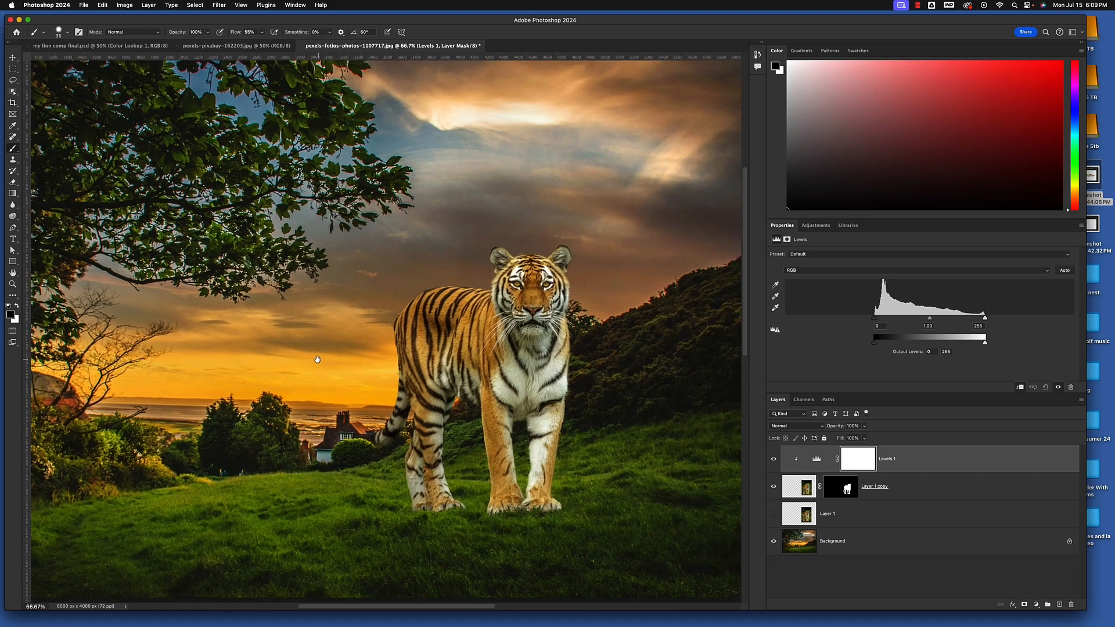
# Set the Levels white point by sampling the bright cloud highlight in the sky, and compare the tiger with and without the adjustment
pyautogui.click(776, 309)
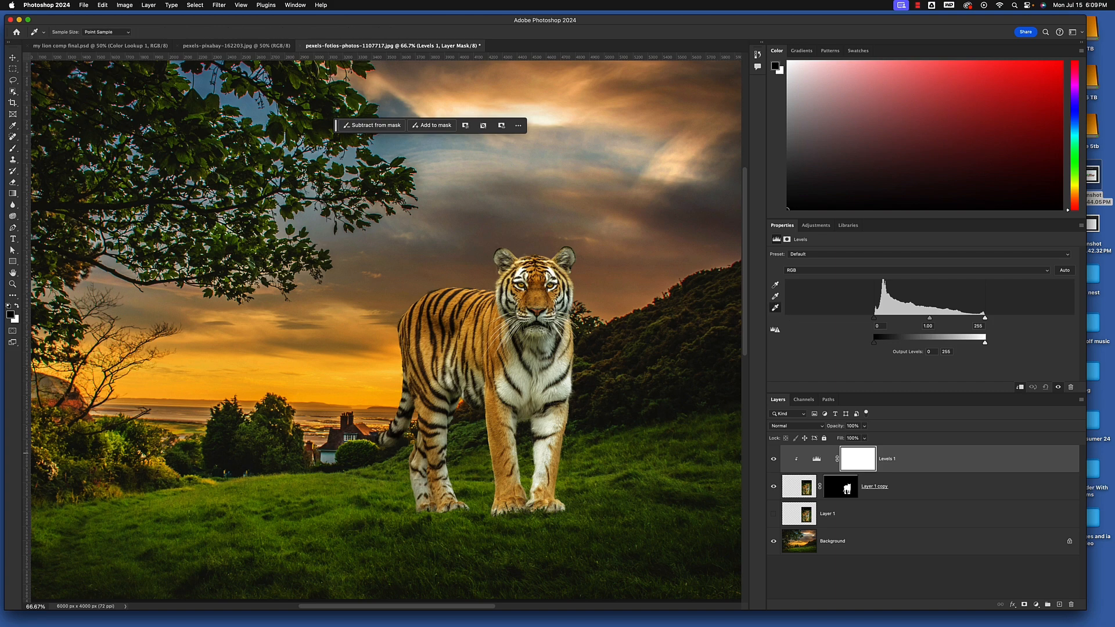
pyautogui.moveTo(614, 237); pyautogui.dragTo(661, 337)
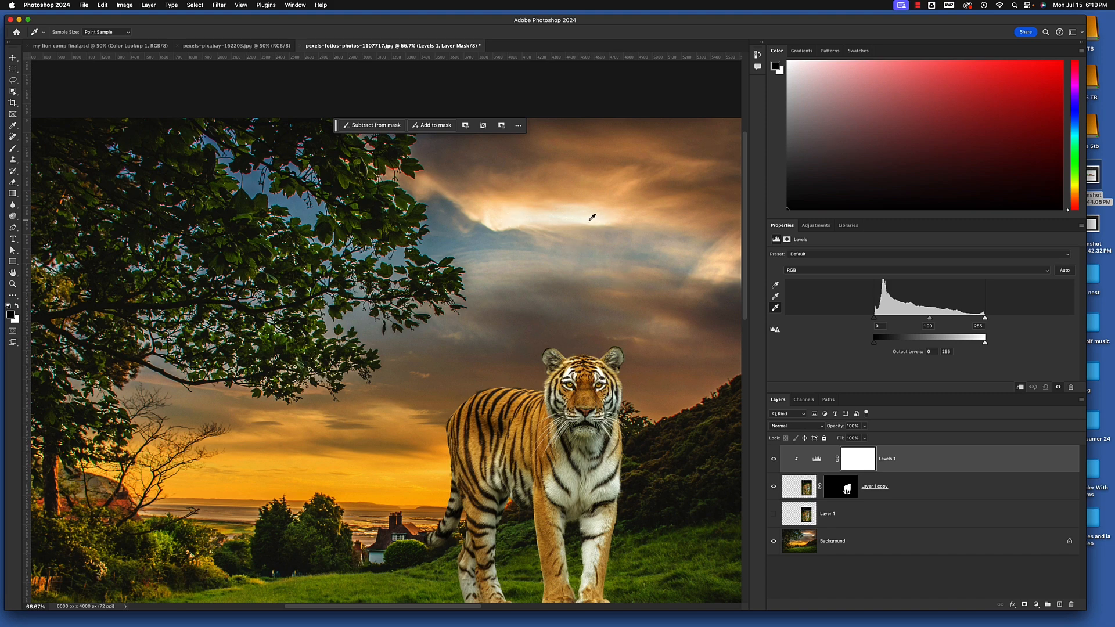
pyautogui.click(586, 216)
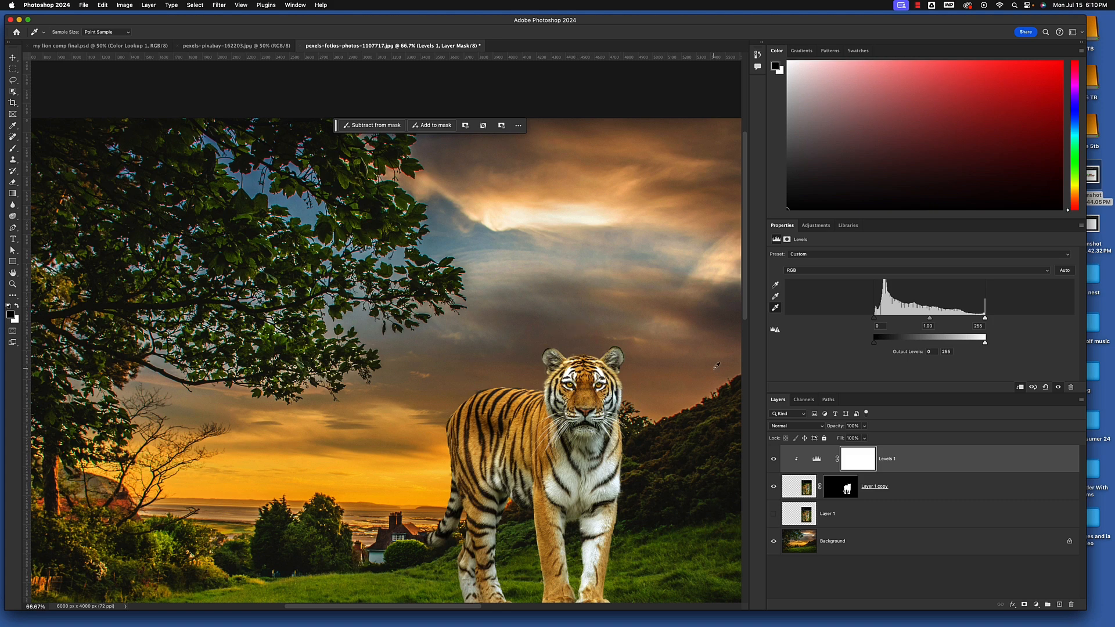
pyautogui.press('super+minus')
pyautogui.press('super+minus')
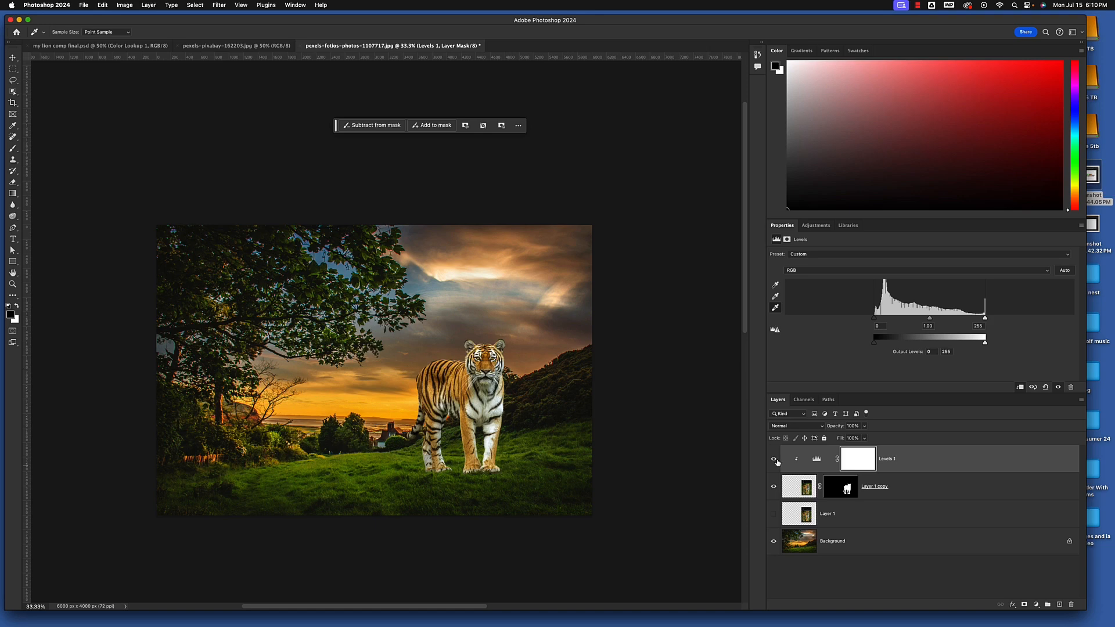
pyautogui.click(774, 461)
pyautogui.click(773, 462)
pyautogui.click(774, 461)
pyautogui.click(773, 461)
pyautogui.moveTo(253, 23); pyautogui.dragTo(251, 19)
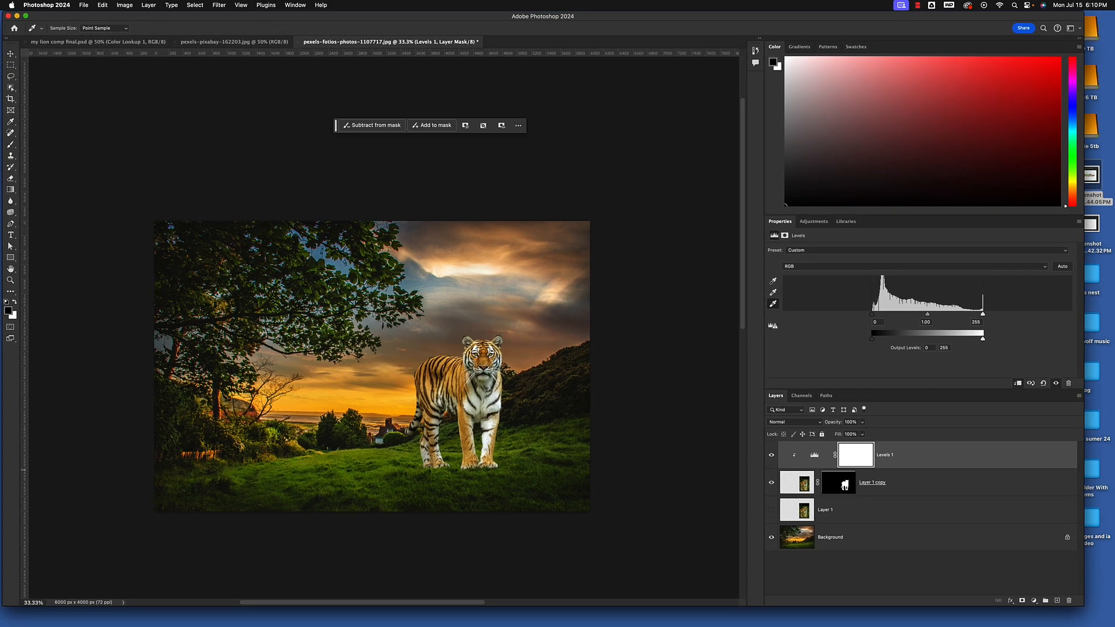
# Start Match Color on the masked tiger layer's image, with pexels-fotios-photos-1107717.jpg as the source and Layer 0 as the source layer
pyautogui.click(788, 487)
pyautogui.press('b')
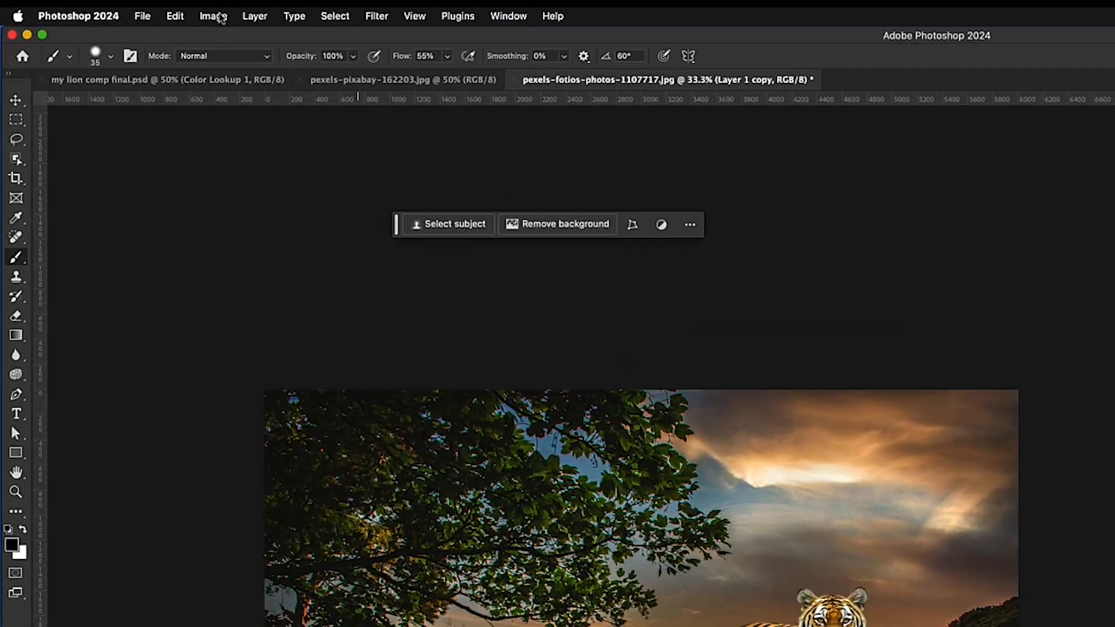
pyautogui.click(220, 17)
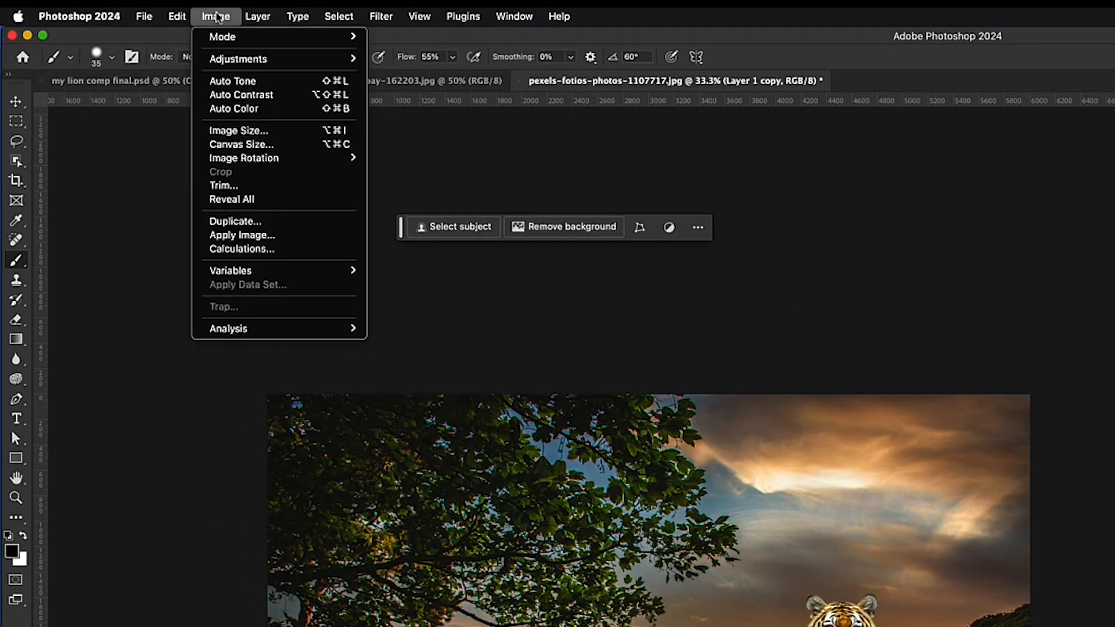
pyautogui.moveTo(259, 65)
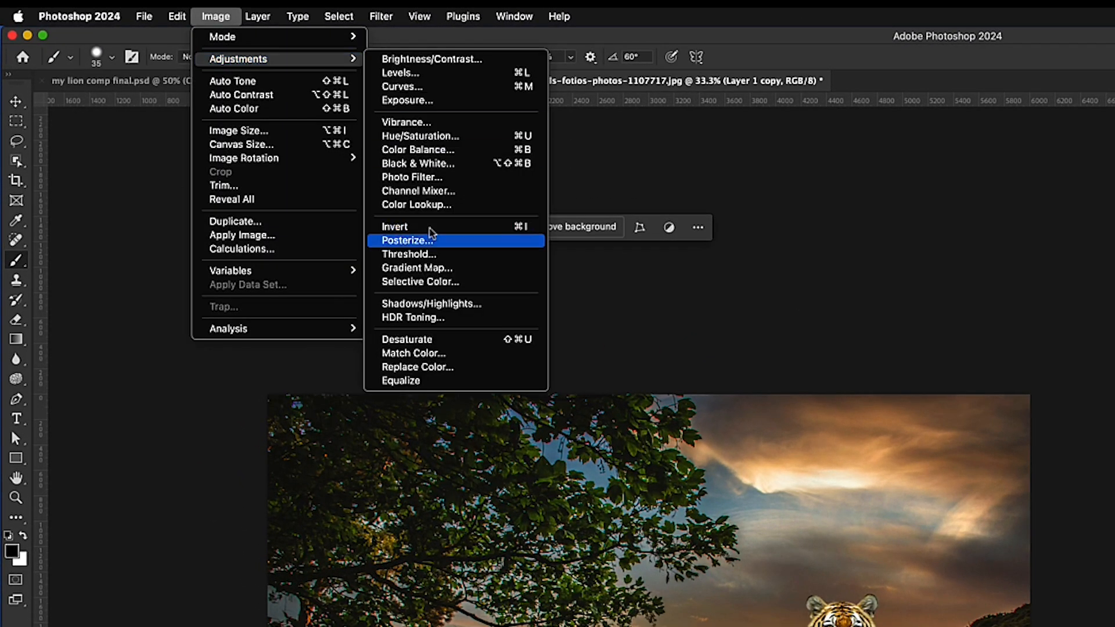
pyautogui.click(433, 354)
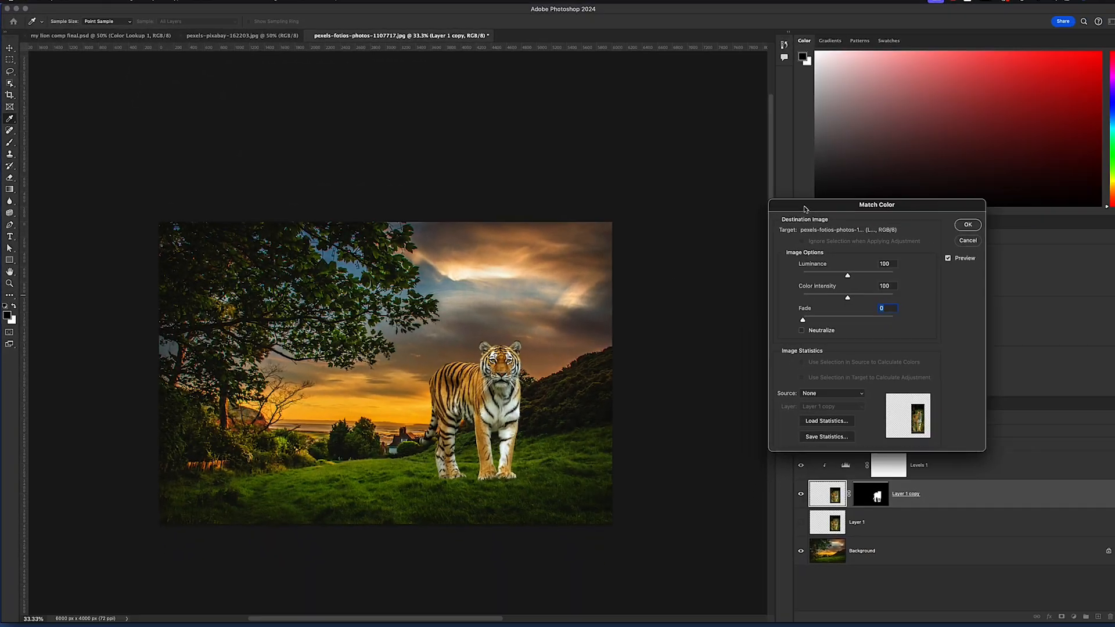
pyautogui.moveTo(806, 208); pyautogui.dragTo(684, 68)
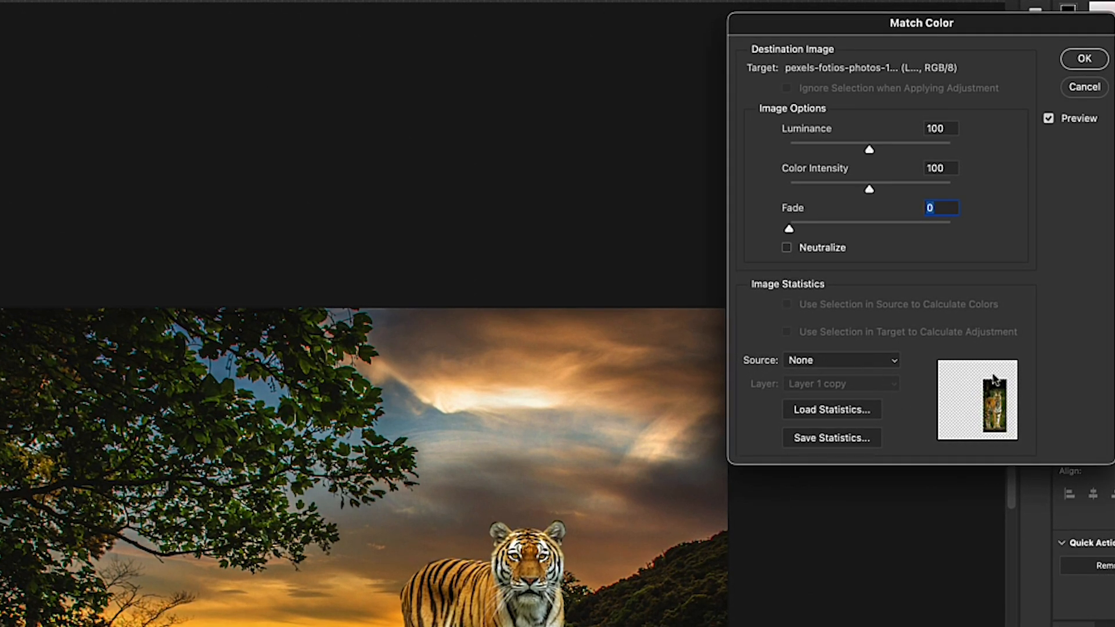
pyautogui.click(868, 365)
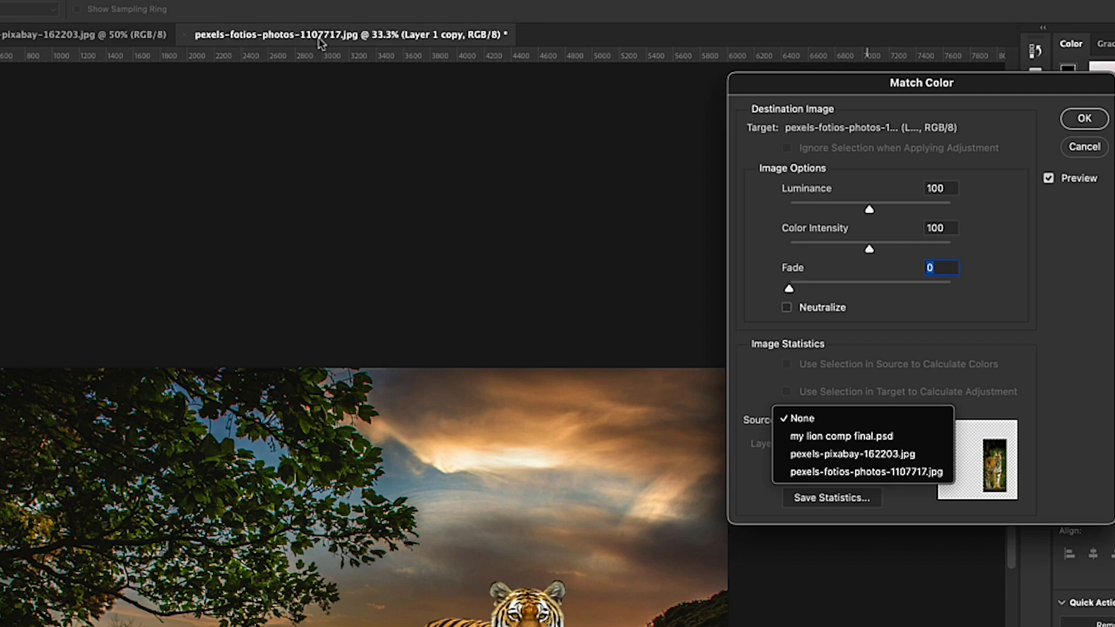
pyautogui.click(860, 473)
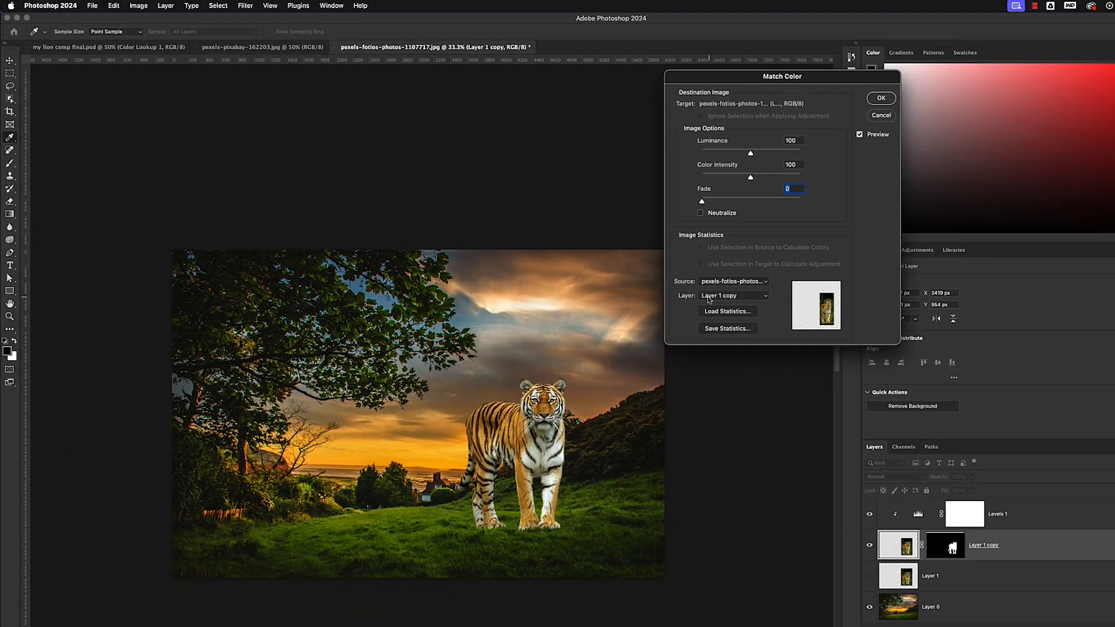
pyautogui.click(766, 297)
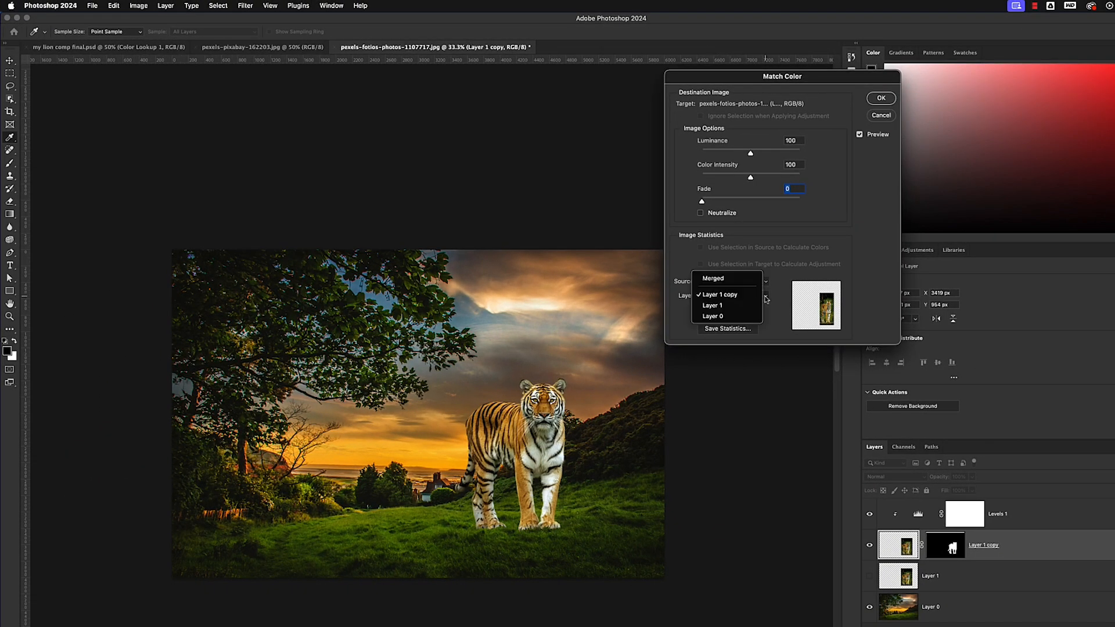
pyautogui.click(718, 317)
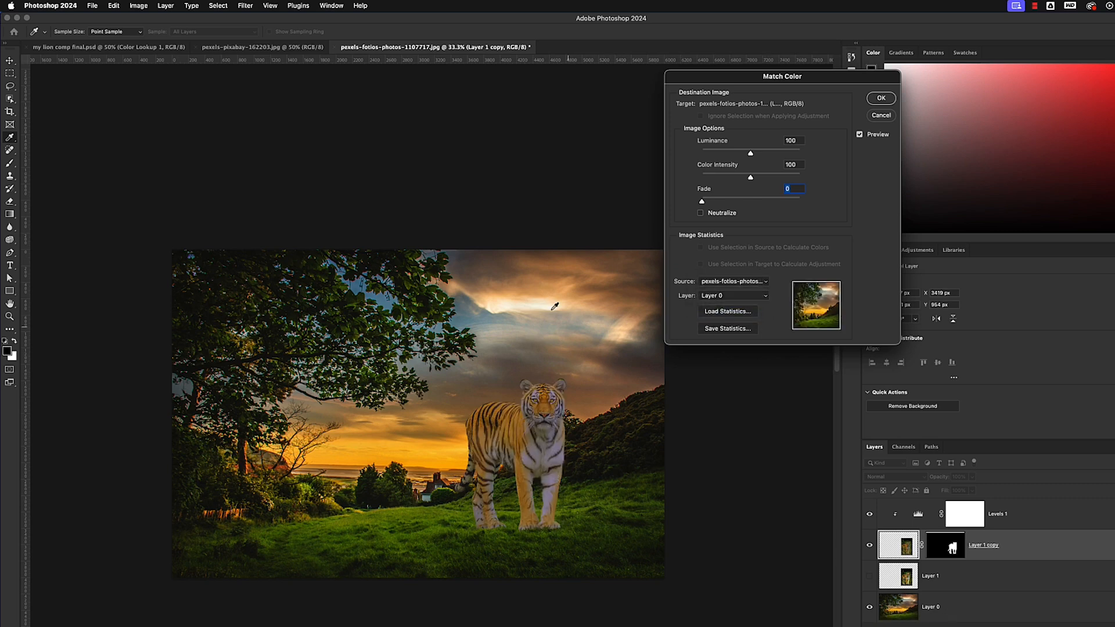
# Set the Match Color Fade to 61 and apply the adjustment to the tiger
pyautogui.moveTo(722, 79); pyautogui.dragTo(817, 64)
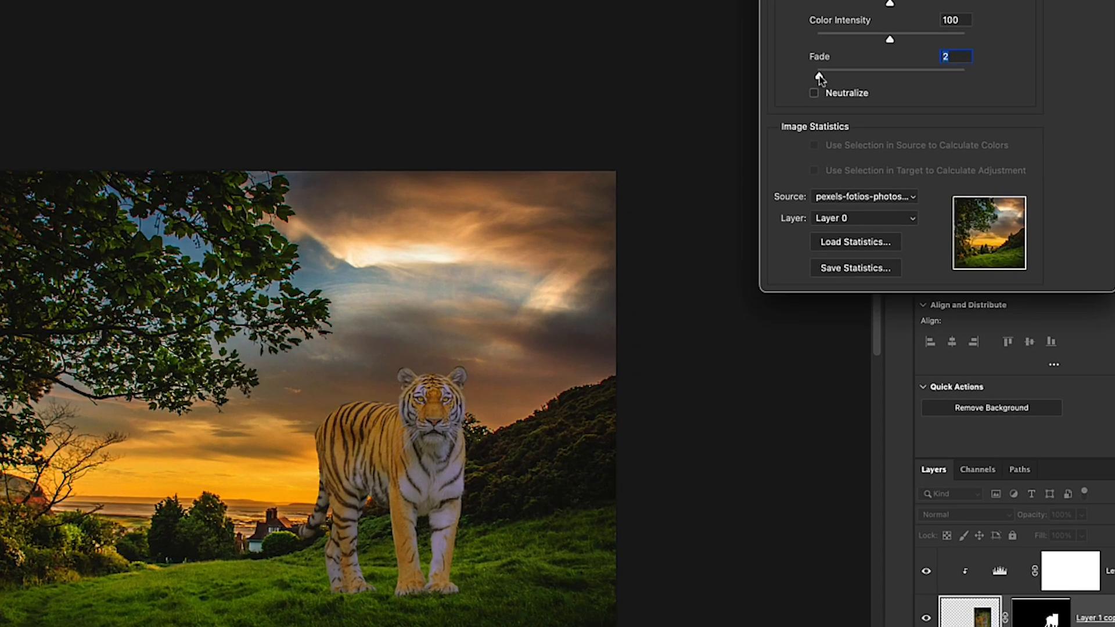
pyautogui.moveTo(796, 187); pyautogui.dragTo(809, 188)
pyautogui.moveTo(831, 77); pyautogui.dragTo(907, 77)
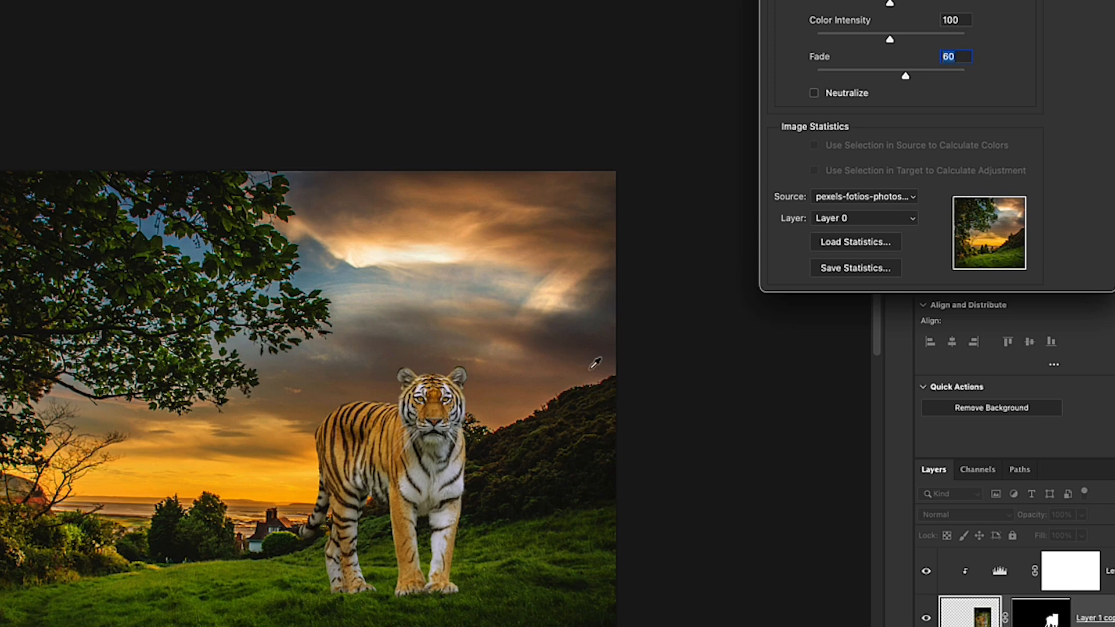
pyautogui.write('18')
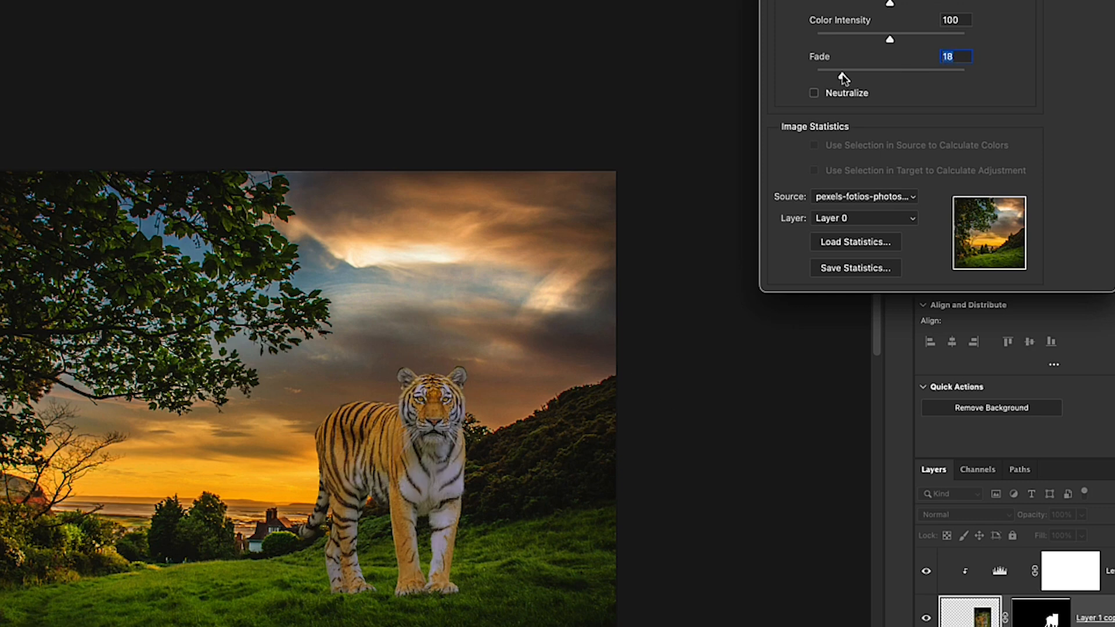
pyautogui.moveTo(843, 77); pyautogui.dragTo(909, 79)
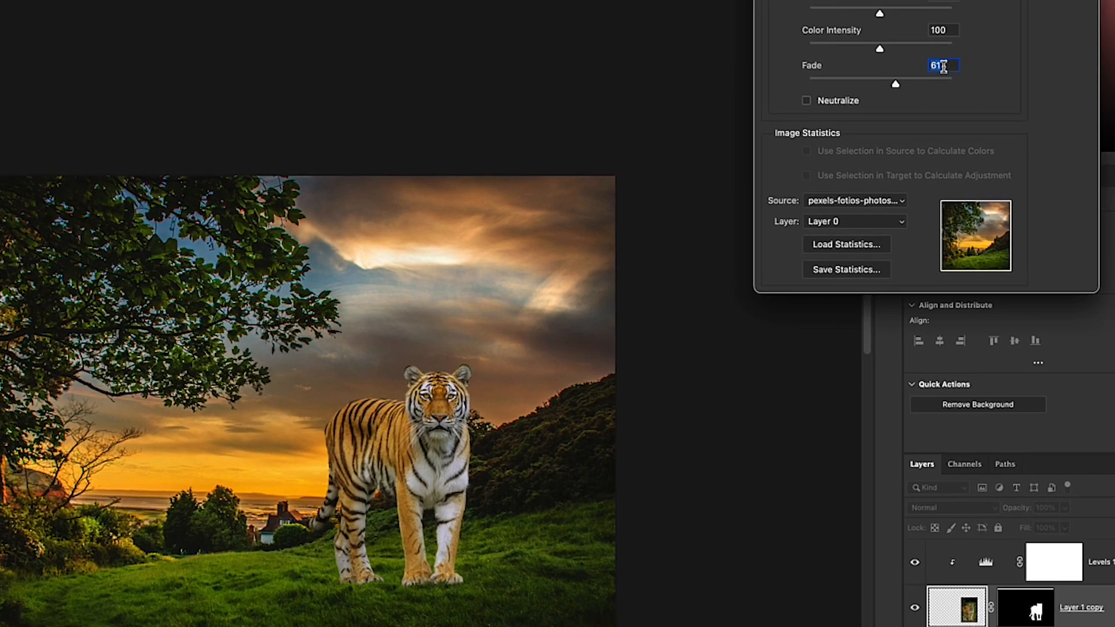
pyautogui.press('Return')
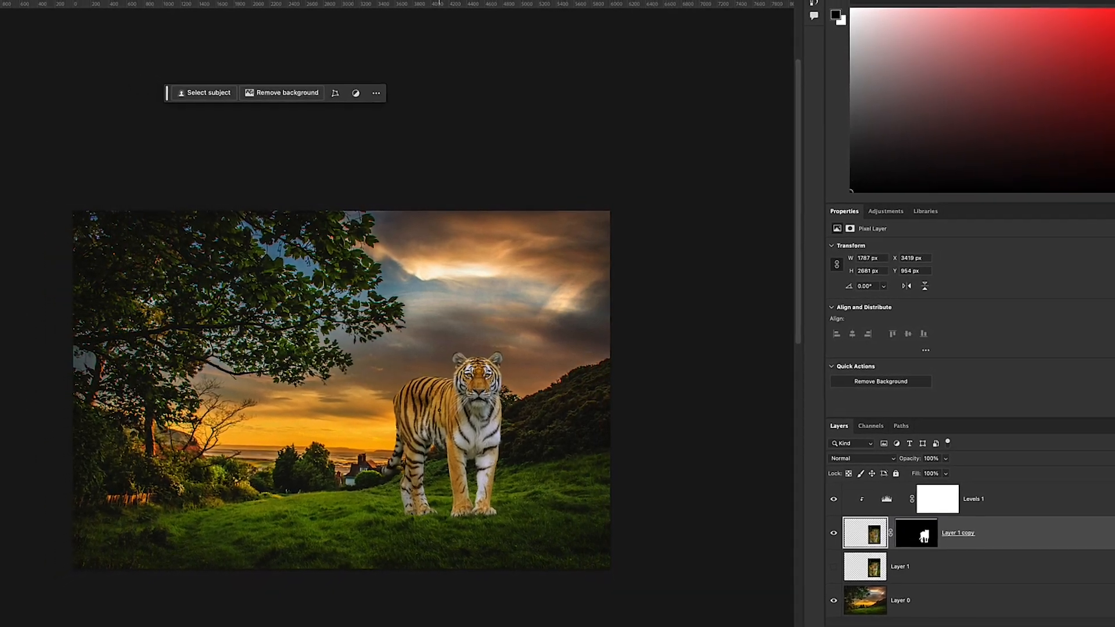
# Duplicate the color-matched tiger layer together with its mask
pyautogui.press('super+plus')
pyautogui.press('super+plus')
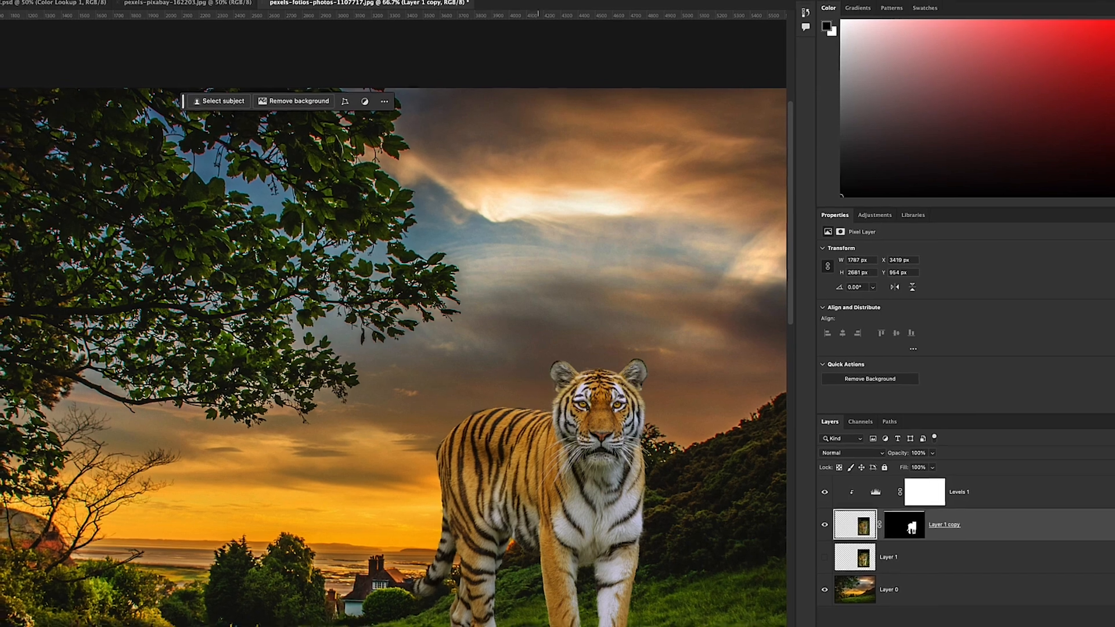
pyautogui.press('super+minus')
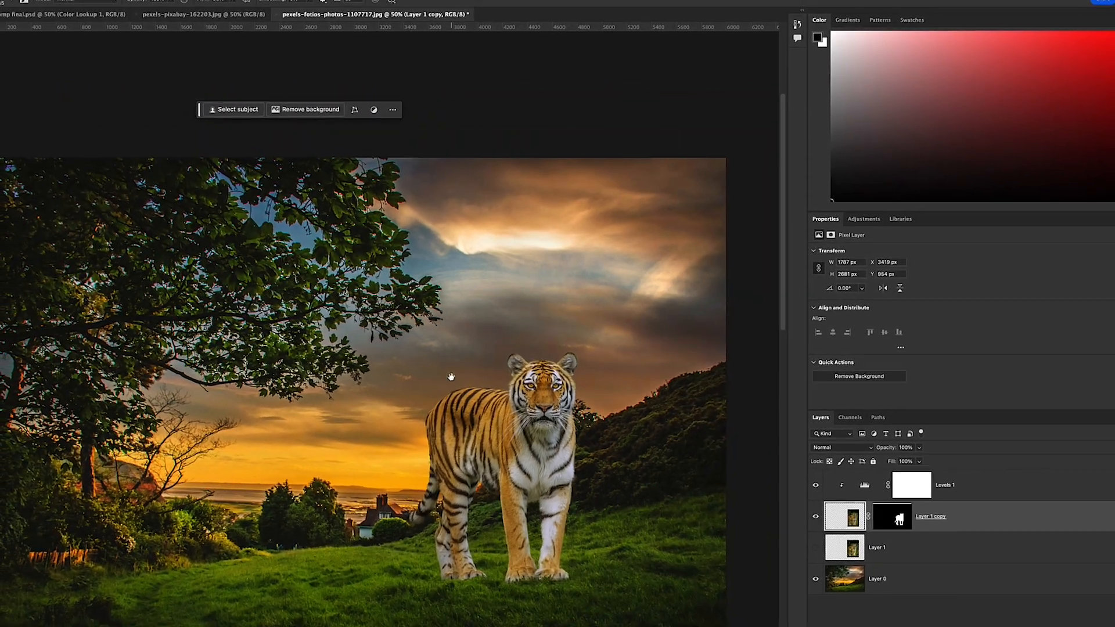
pyautogui.moveTo(488, 368); pyautogui.dragTo(516, 284)
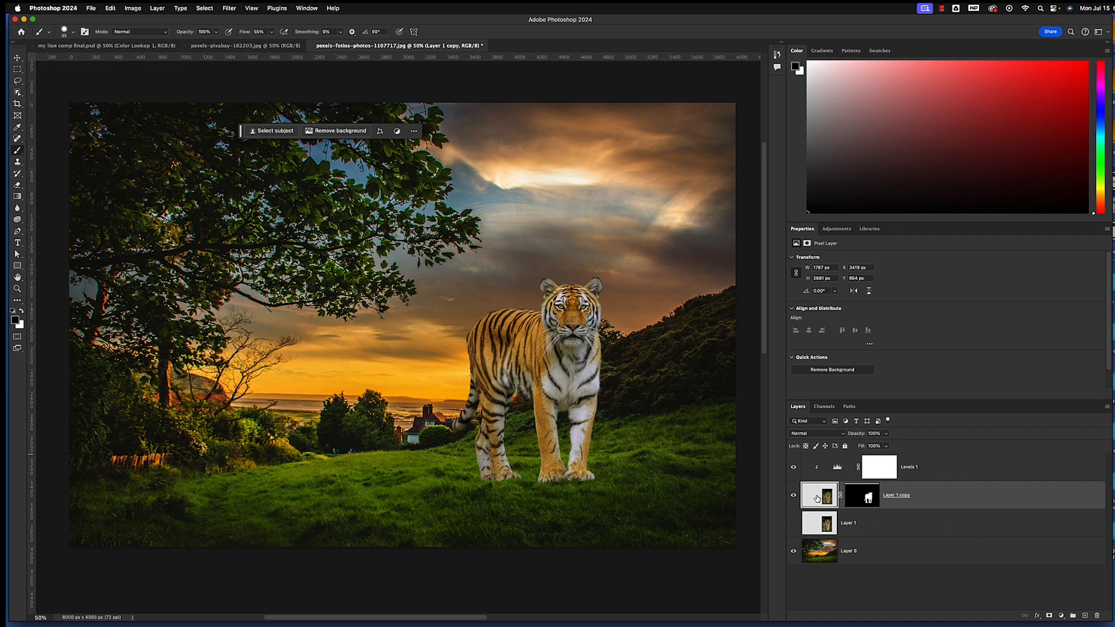
pyautogui.press('super+j')
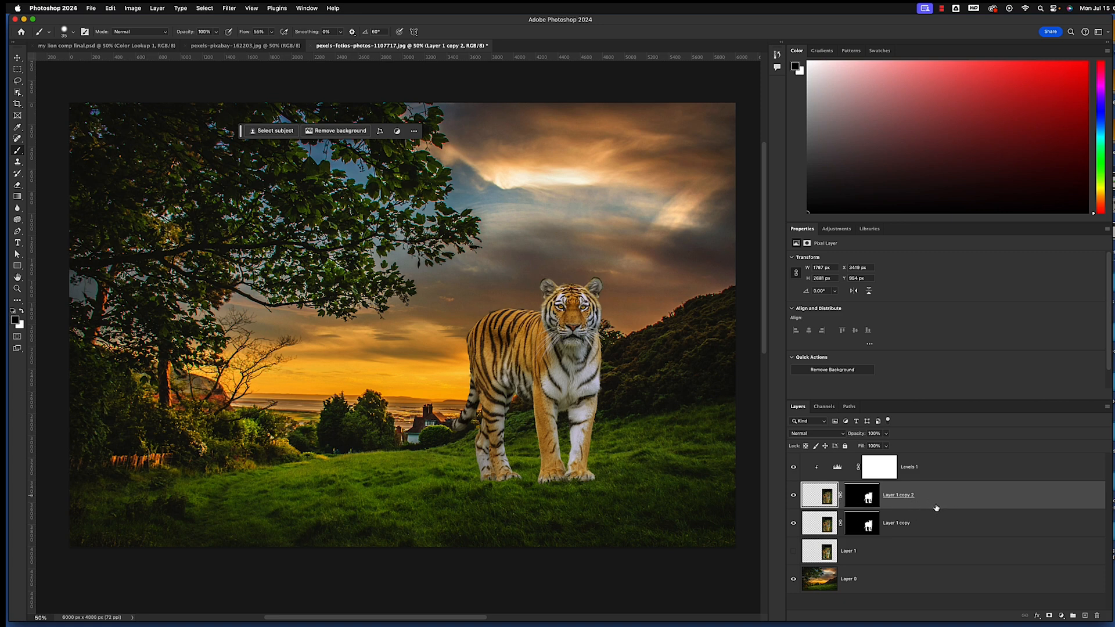
# Turn the duplicated tiger into a solid black silhouette by lowering the Levels white output value to 0
pyautogui.press('super+l')
pyautogui.moveTo(981, 89); pyautogui.dragTo(877, 147)
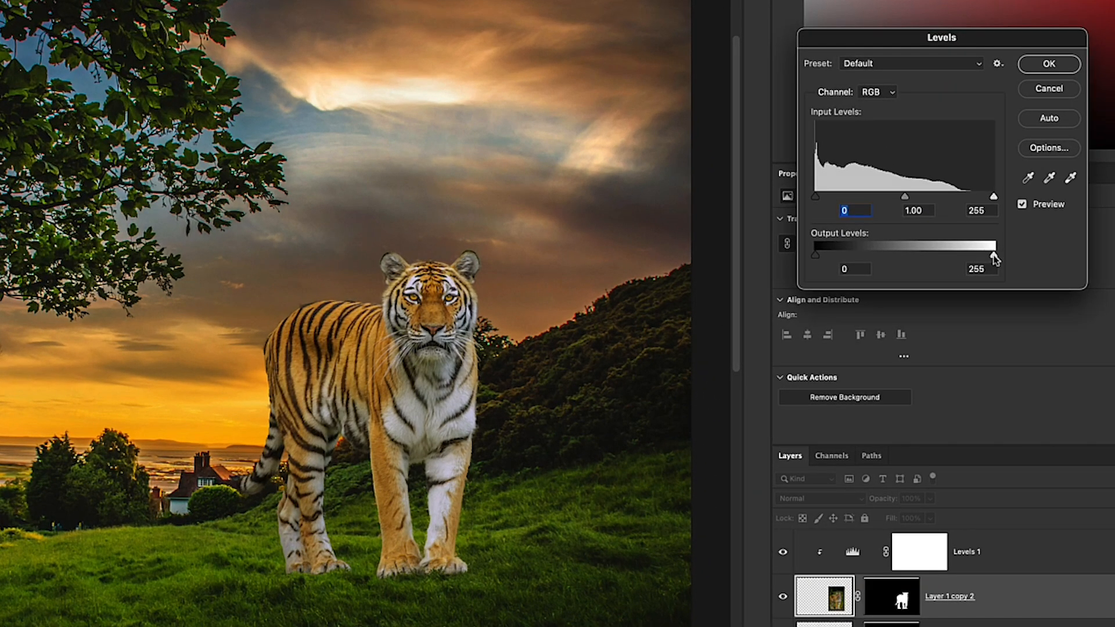
pyautogui.moveTo(995, 258); pyautogui.dragTo(814, 254)
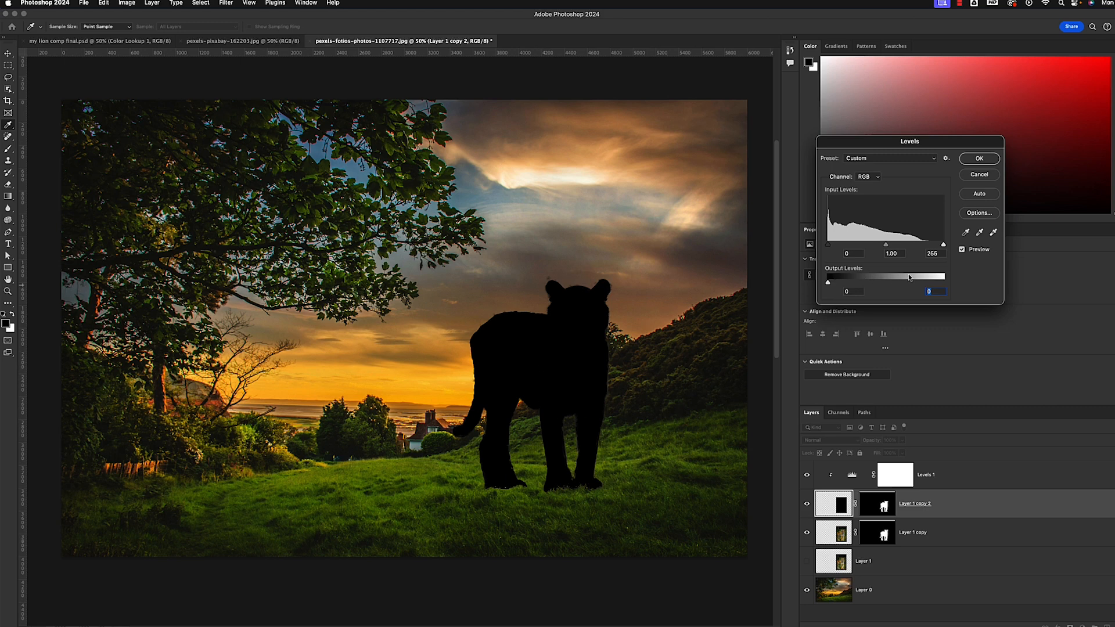
pyautogui.click(986, 163)
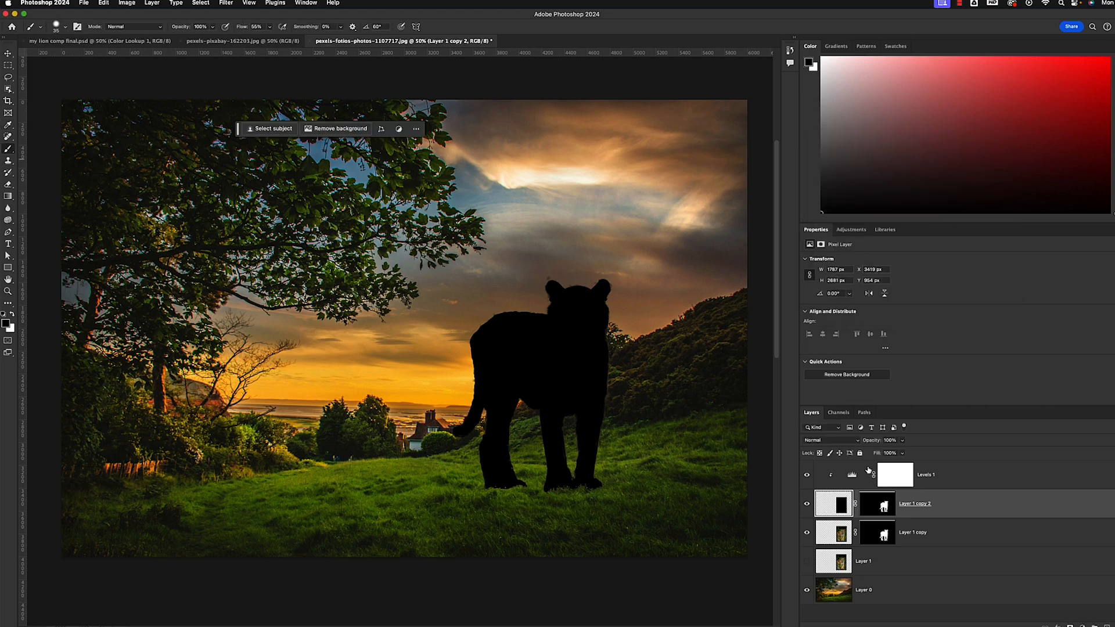
pyautogui.click(807, 504)
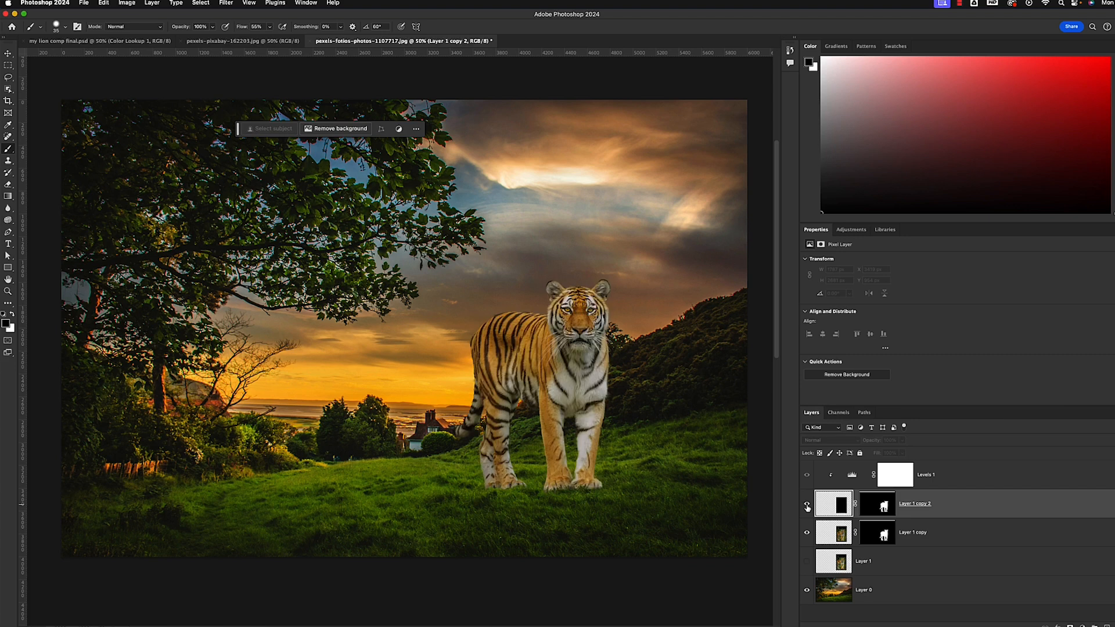
pyautogui.click(807, 504)
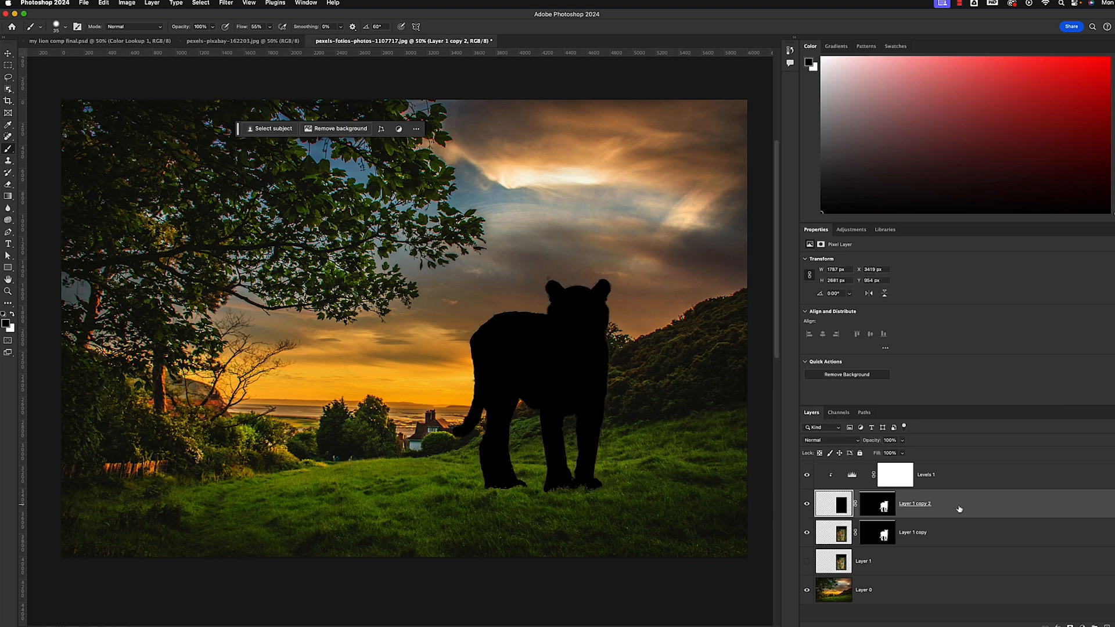
# Place the black silhouette layer beneath the color-matched tiger layer and flip it vertically
pyautogui.moveTo(960, 509); pyautogui.dragTo(953, 538)
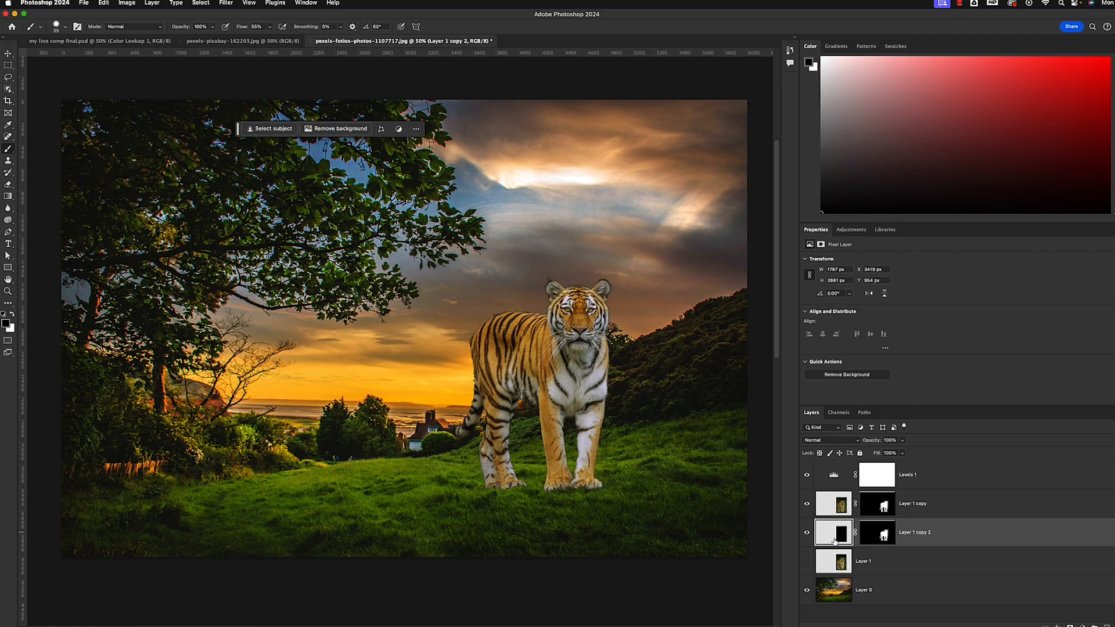
pyautogui.click(103, 3)
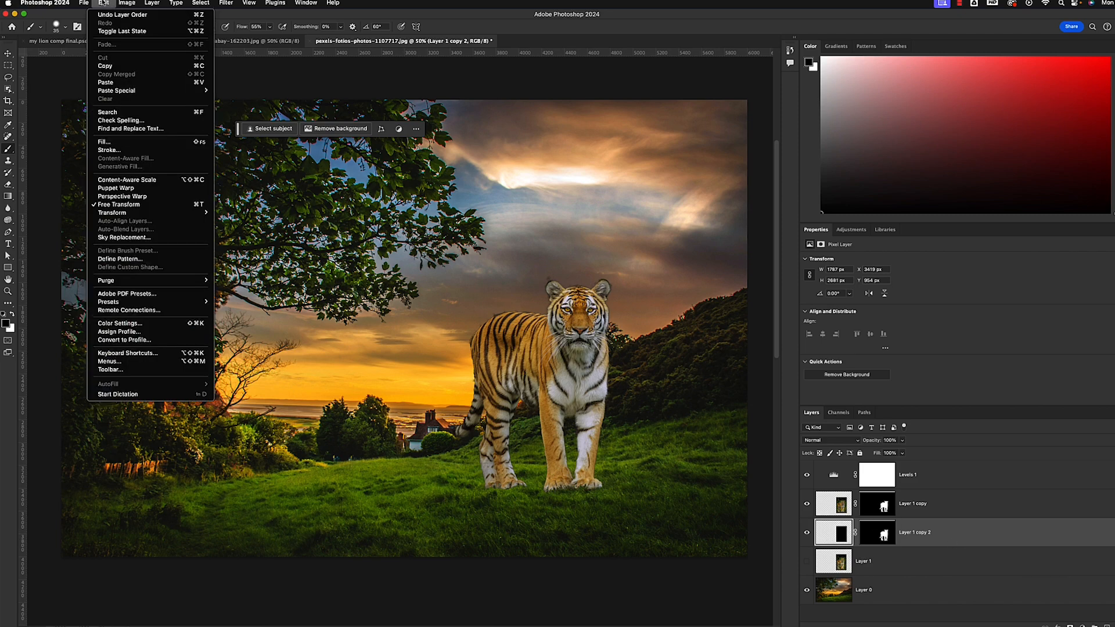
pyautogui.moveTo(107, 215)
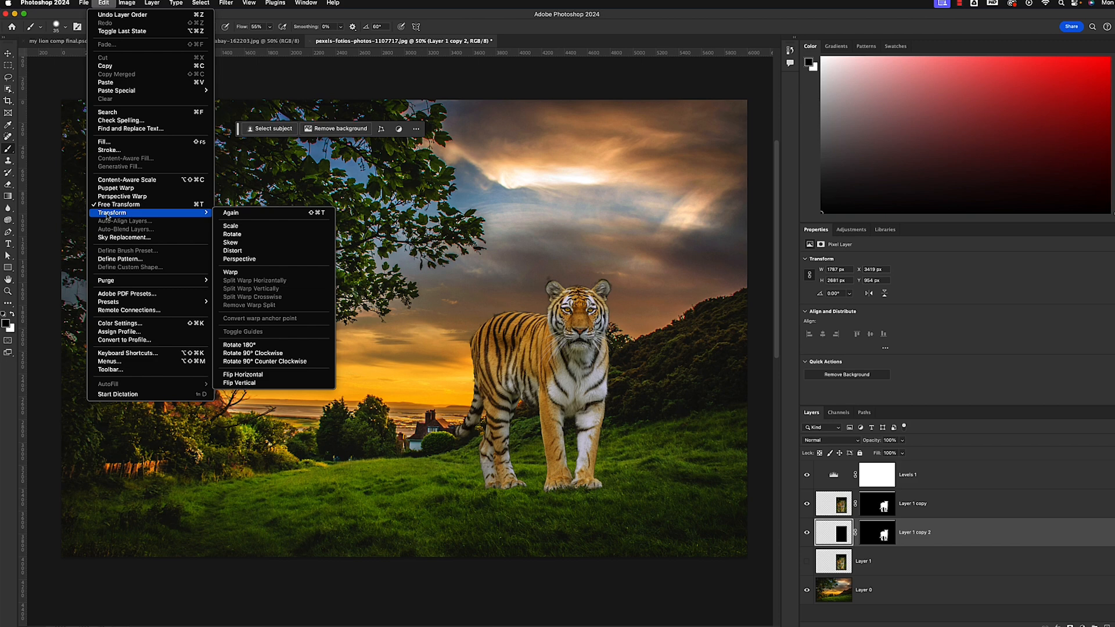
pyautogui.click(241, 383)
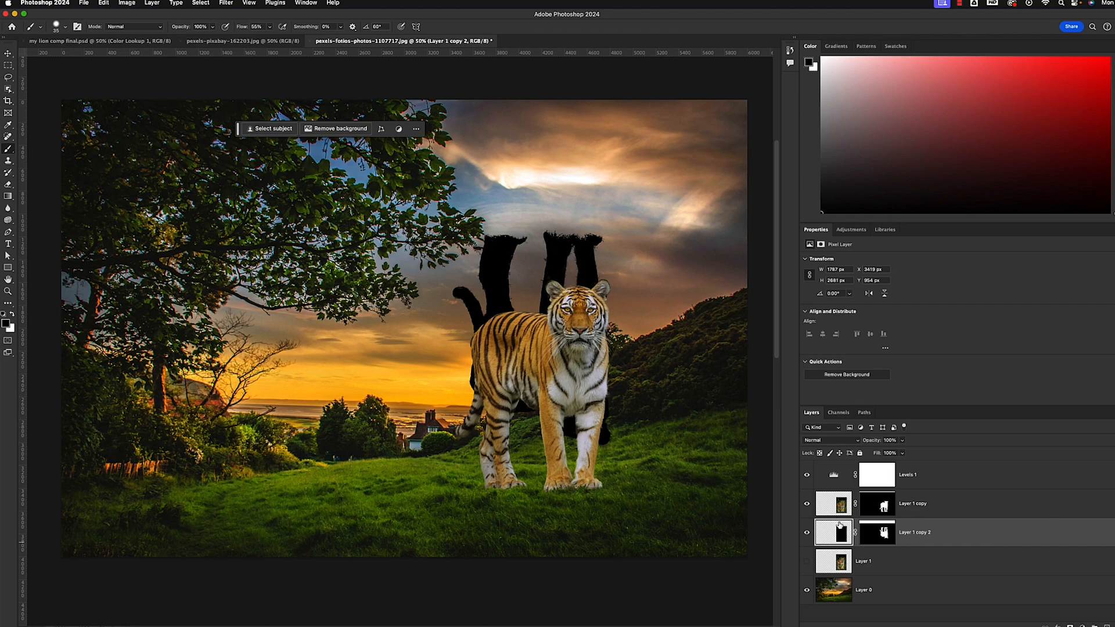
# Move the flipped black silhouette down to about Y 3130 px so its paws meet the standing tiger's paws
pyautogui.press('v')
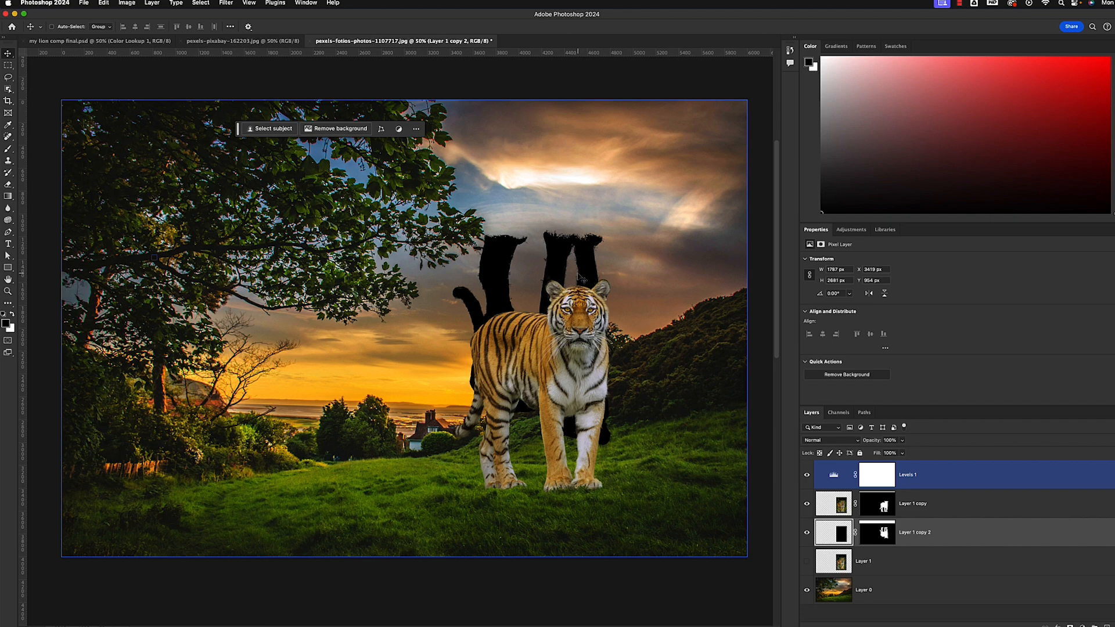
pyautogui.hotkey('shift', 'Down')
pyautogui.hotkey('shift', 'Down')
pyautogui.hotkey('shift', 'Down')
pyautogui.hotkey('shift', 'Down')
pyautogui.hotkey('shift', 'Down')
pyautogui.hotkey('shift', 'Down')
pyautogui.hotkey('shift', 'Down')
pyautogui.hotkey('shift', 'Down')
pyautogui.hotkey('shift', 'Down')
pyautogui.hotkey('shift', 'Down')
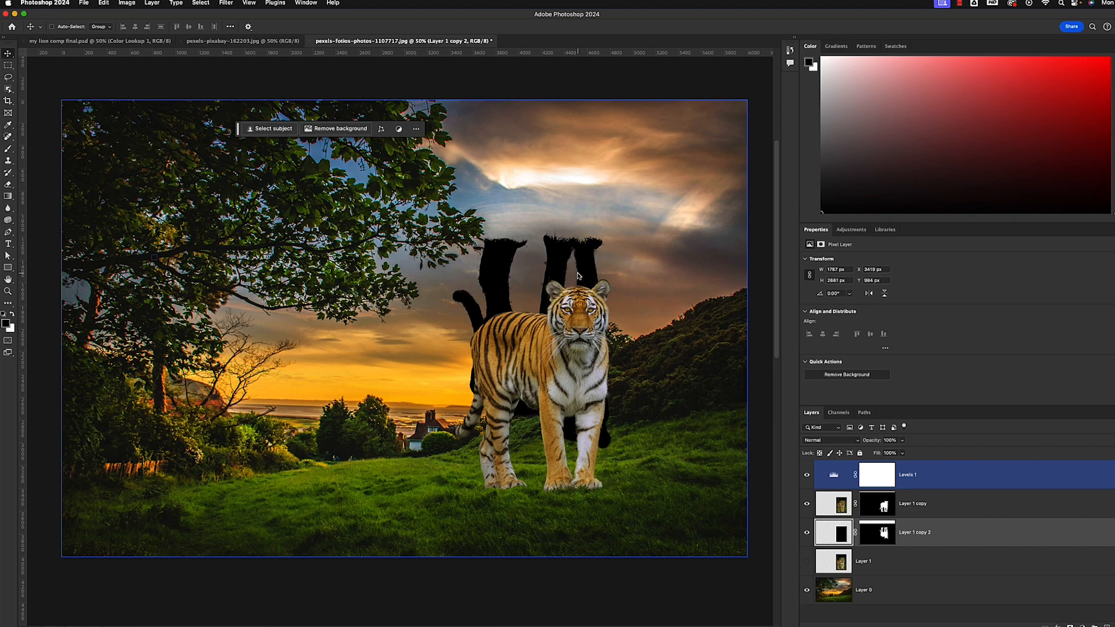
pyautogui.hotkey('shift', 'Down')
pyautogui.hotkey('shift', 'Down')
pyautogui.hotkey('shift', 'Down')
pyautogui.hotkey('shift', 'Down')
pyautogui.hotkey('shift', 'Down')
pyautogui.hotkey('shift', 'Down')
pyautogui.hotkey('shift', 'Down')
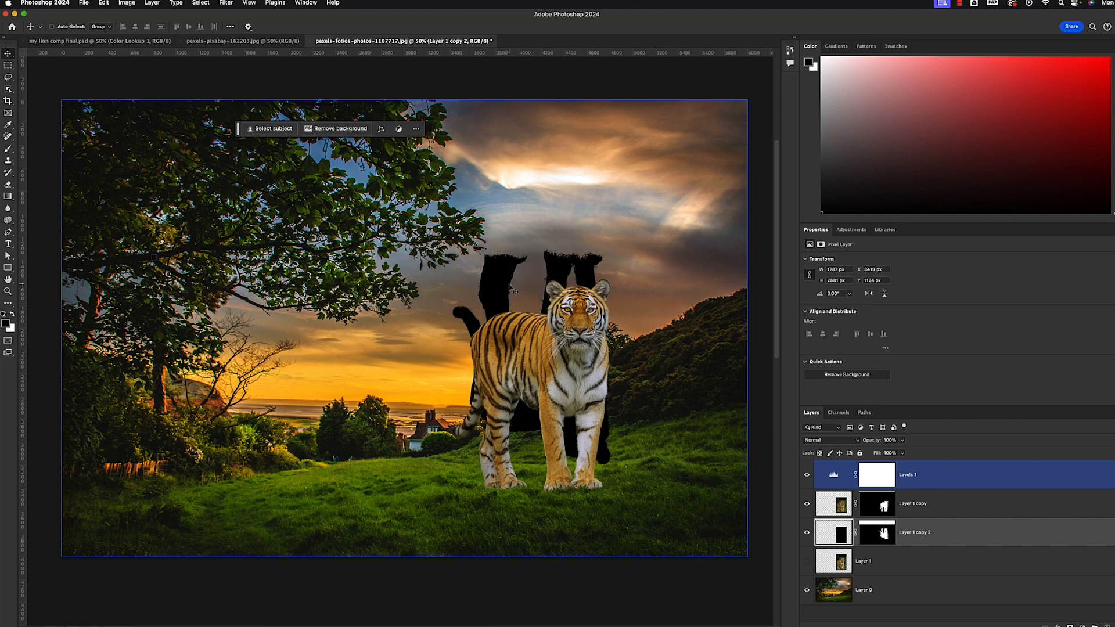
pyautogui.moveTo(500, 295); pyautogui.dragTo(497, 520)
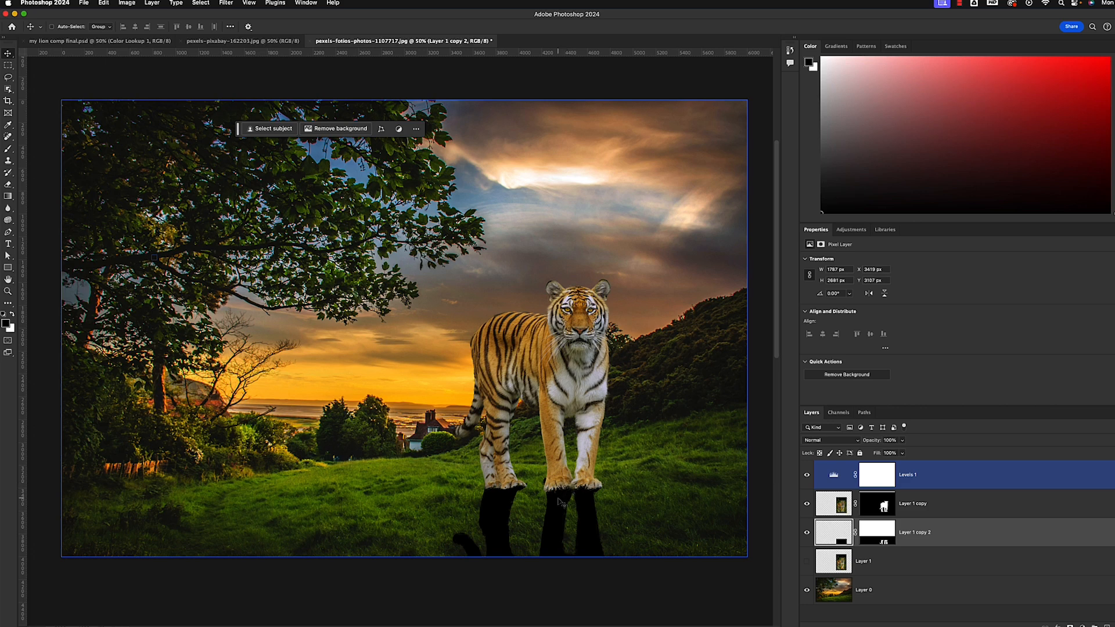
pyautogui.moveTo(562, 503); pyautogui.dragTo(505, 501)
# Soften the flipped silhouette layer with a Gaussian Blur of 27.5 pixels radius
pyautogui.click(844, 507)
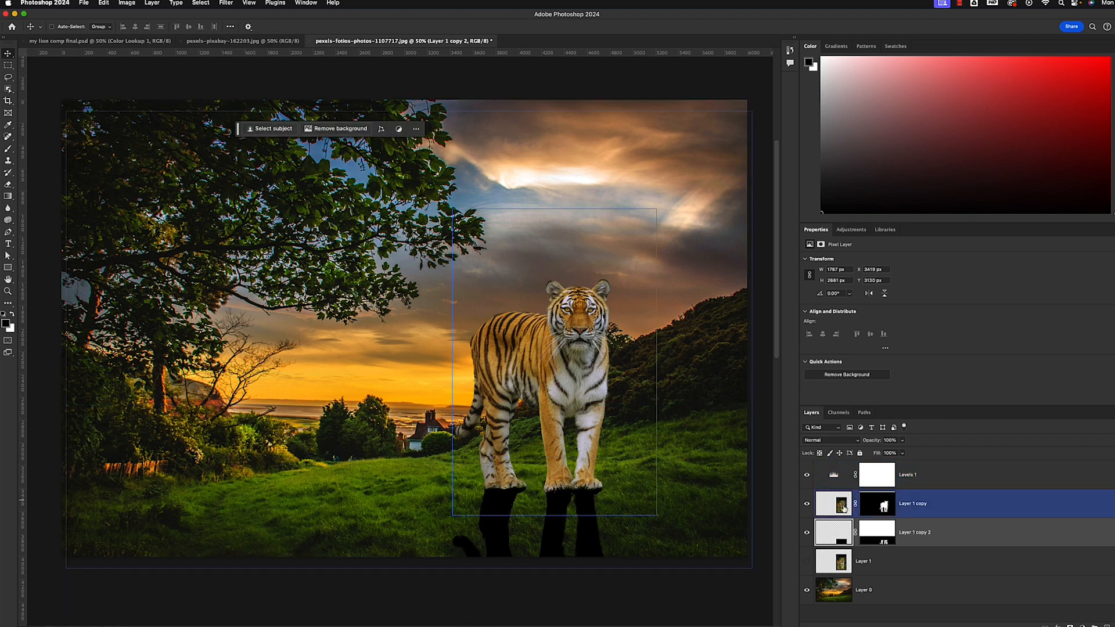
pyautogui.click(837, 542)
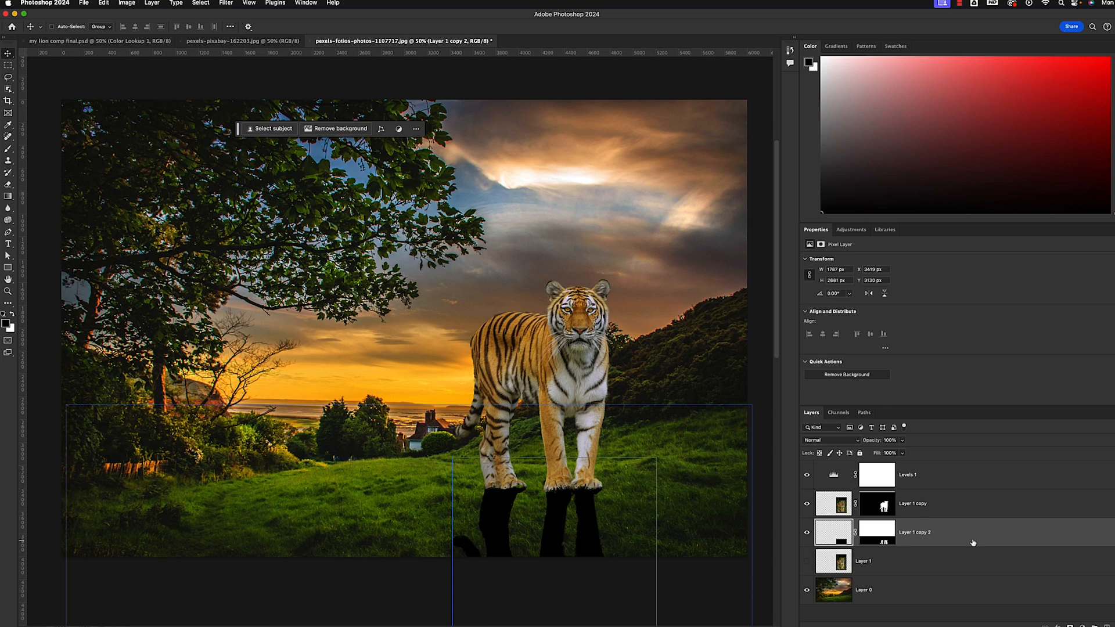
pyautogui.click(930, 475)
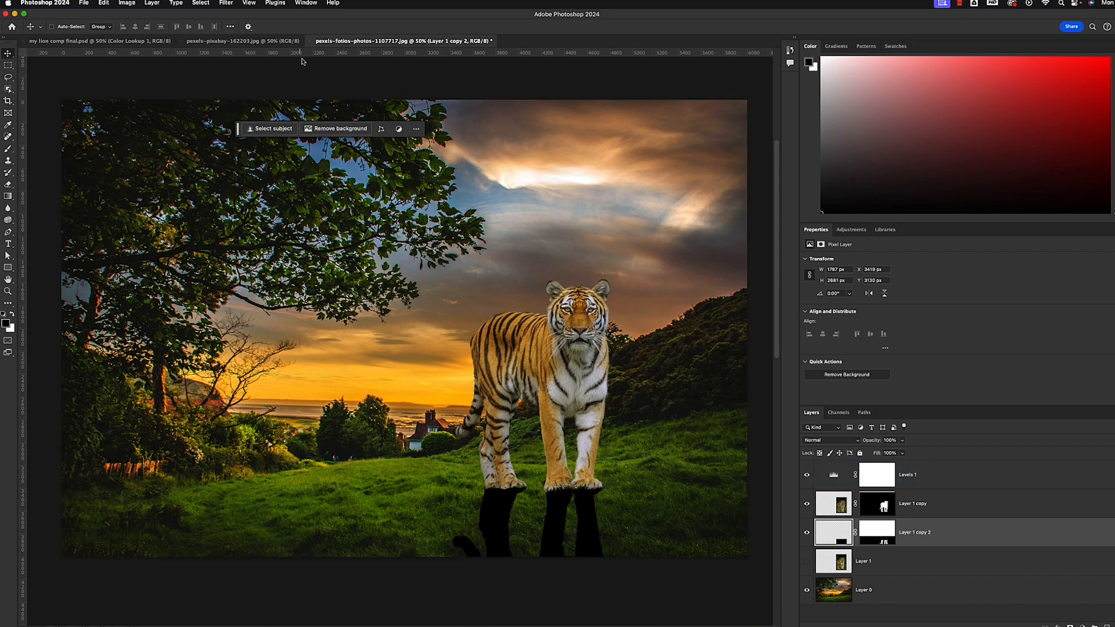
pyautogui.click(227, 3)
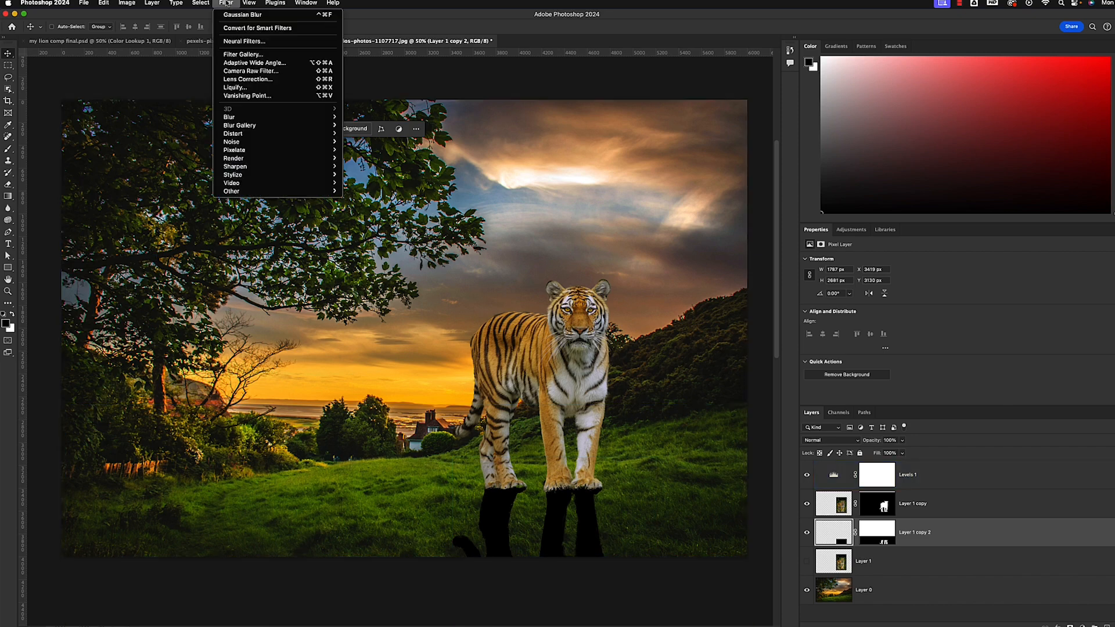
pyautogui.moveTo(230, 119)
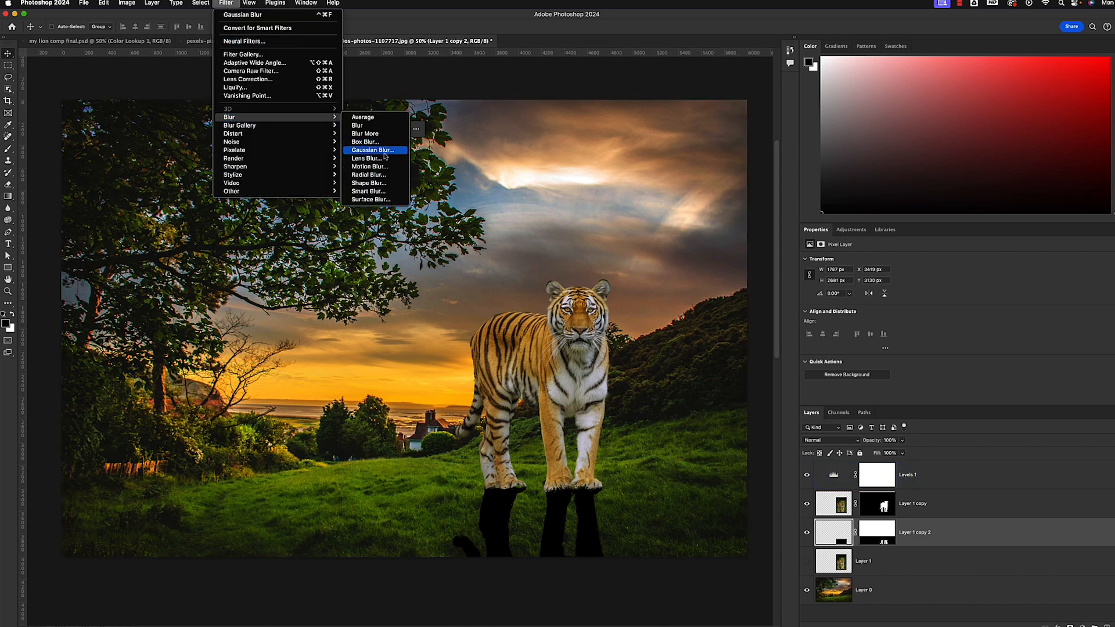
pyautogui.click(374, 150)
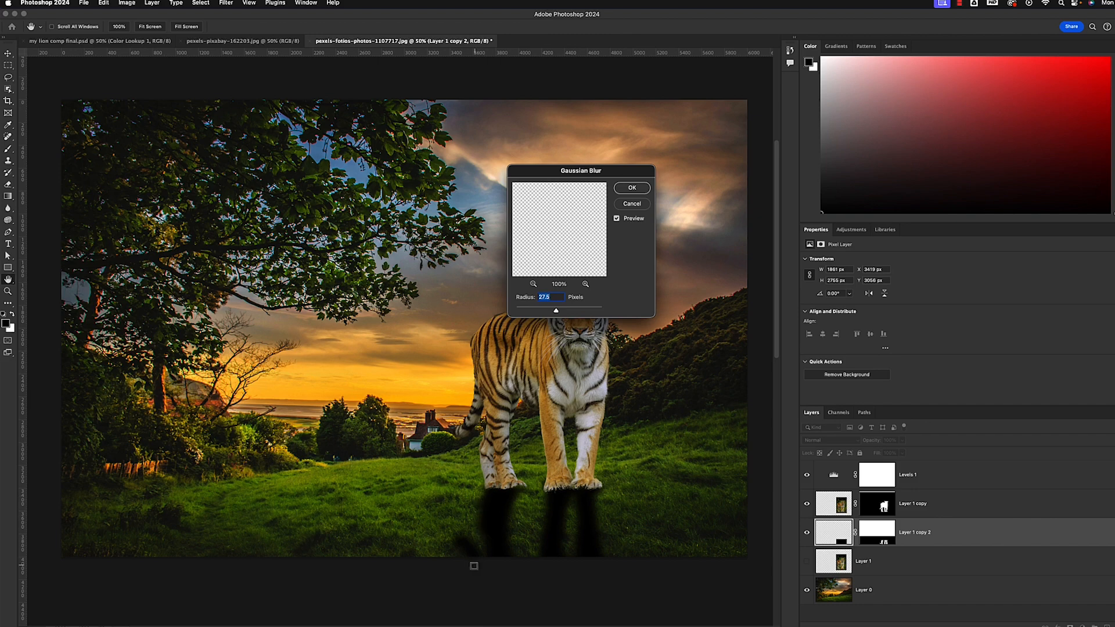
pyautogui.press('Return')
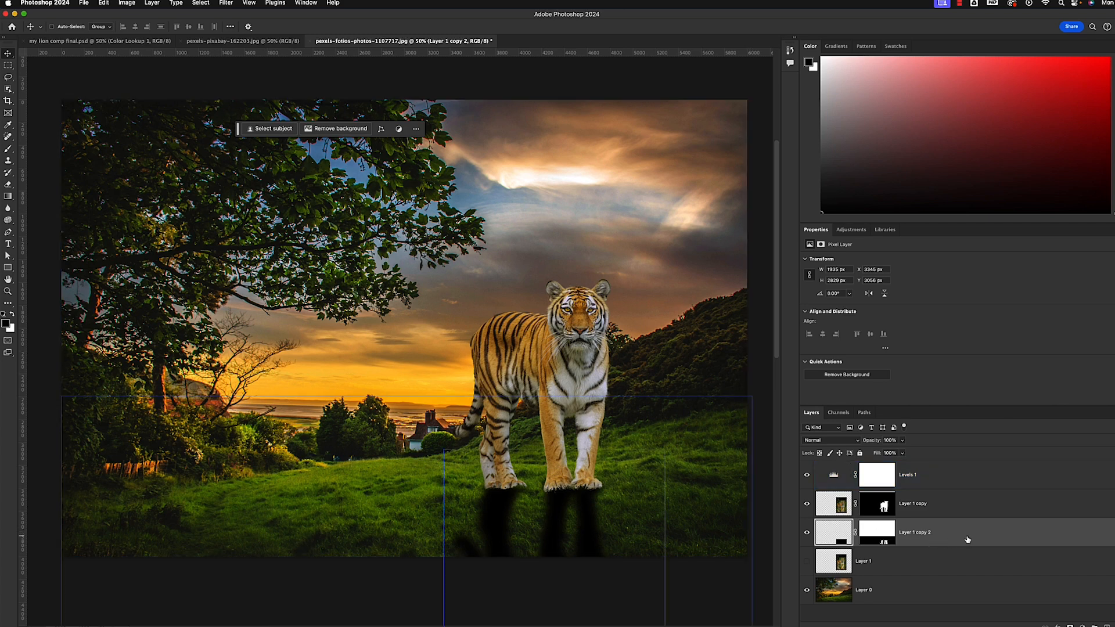
# Lower the blurred shadow layer's opacity to 42%
pyautogui.click(902, 440)
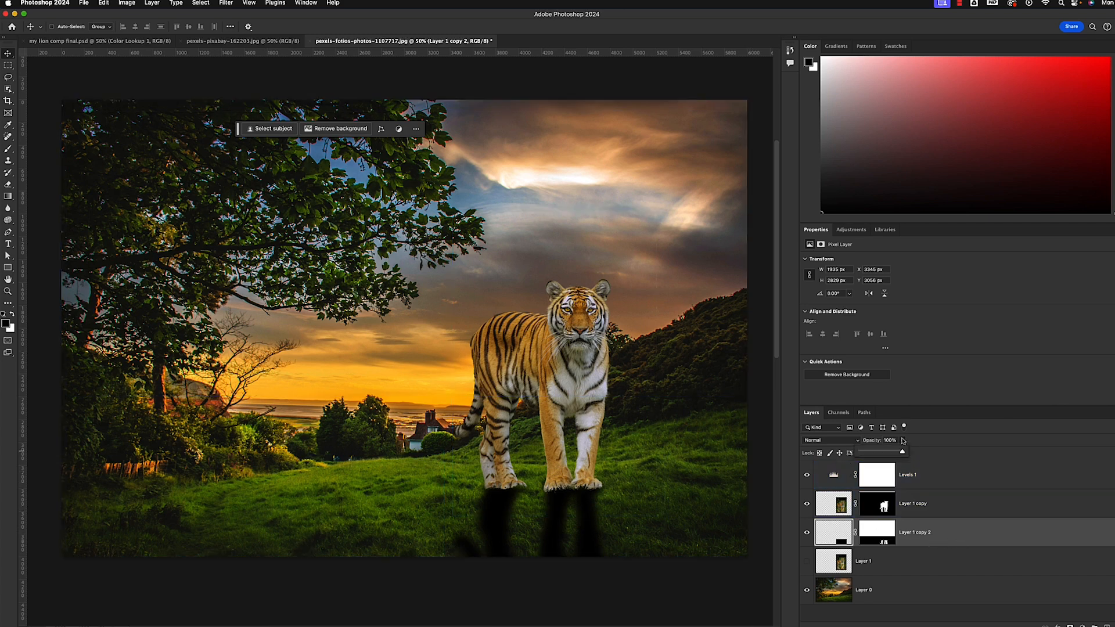
pyautogui.moveTo(902, 455); pyautogui.dragTo(878, 454)
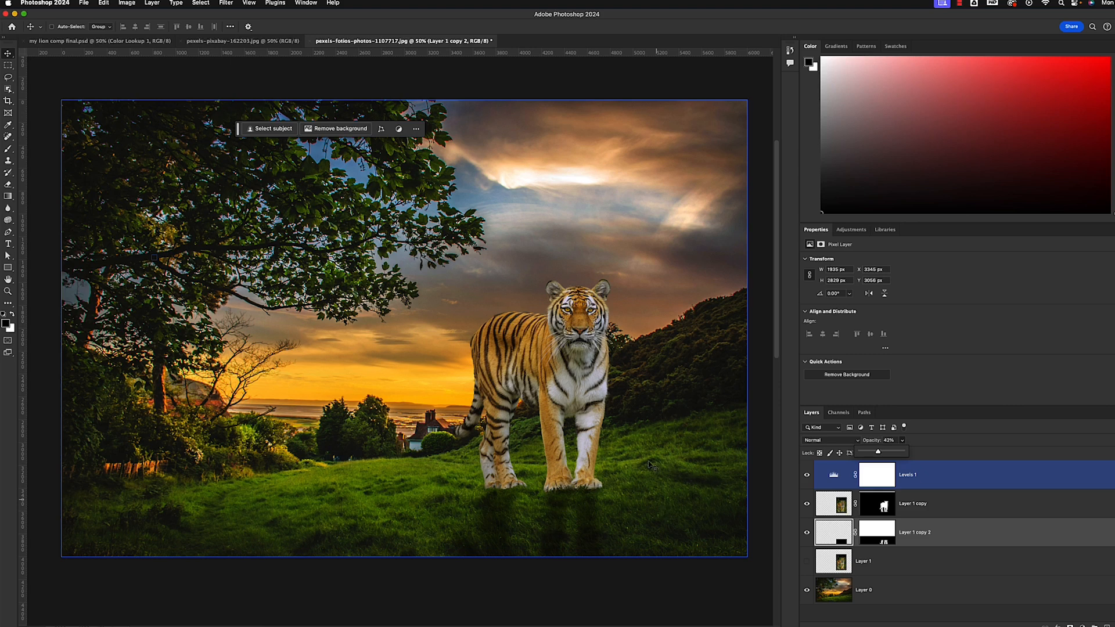
pyautogui.moveTo(879, 453); pyautogui.dragTo(878, 454)
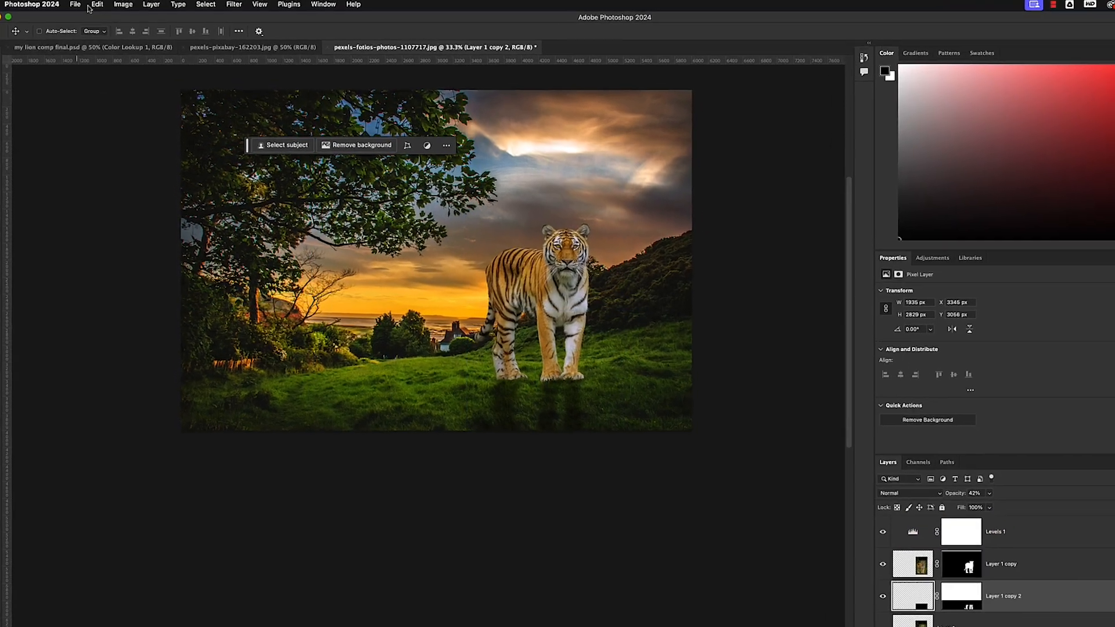
# Skew the shadow layer so it slants to the right and widens away from the tiger's paws, keeping it aligned with the feet
pyautogui.click(103, 3)
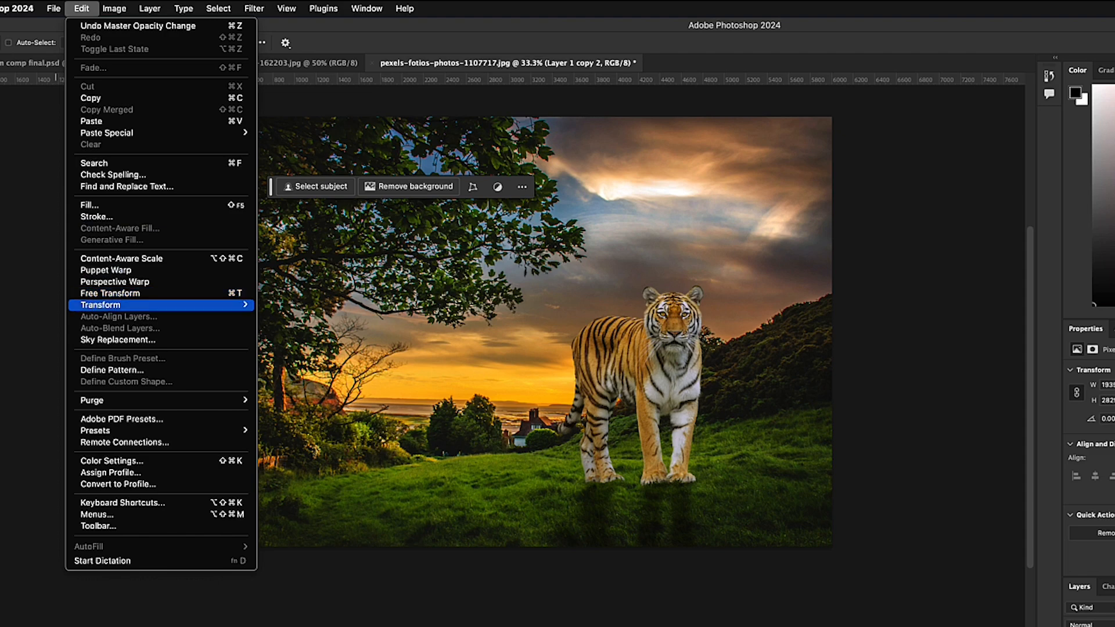
pyautogui.moveTo(98, 296)
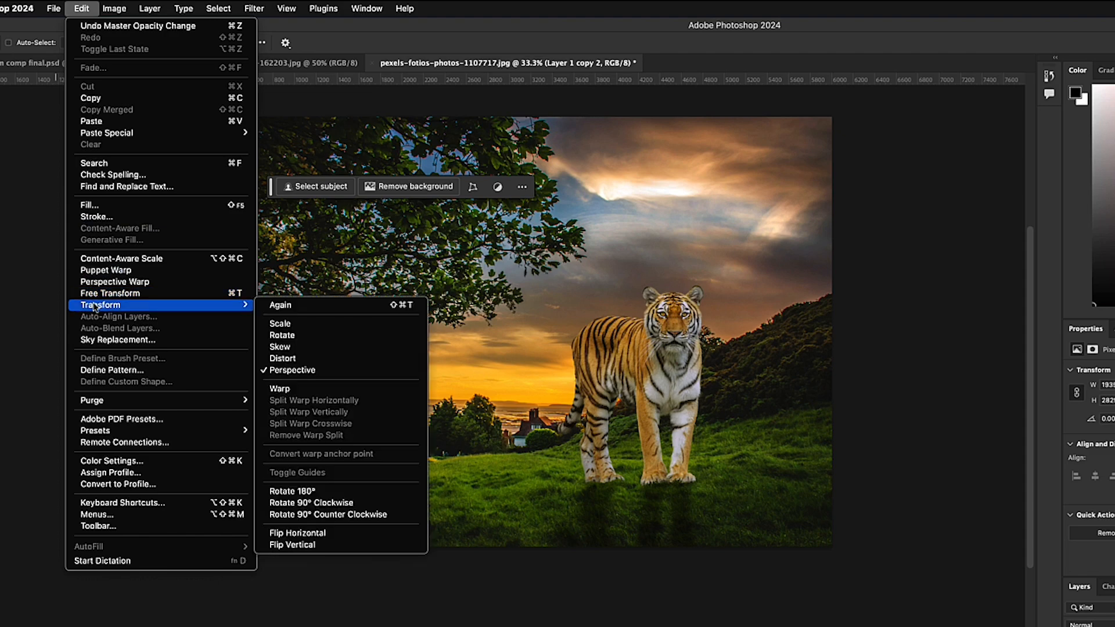
pyautogui.click(285, 348)
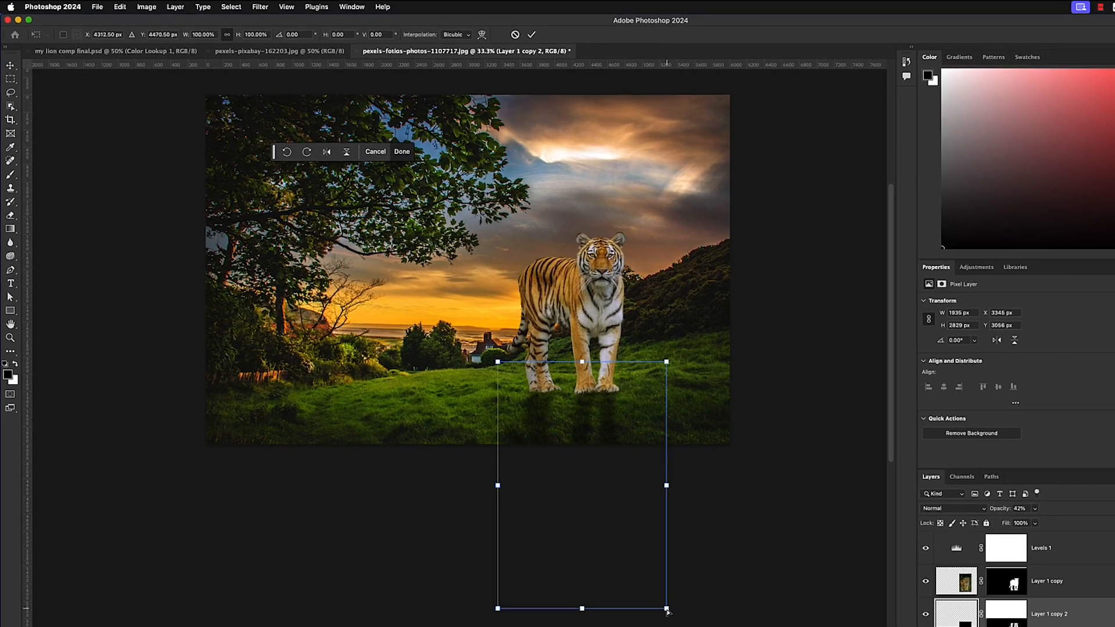
pyautogui.moveTo(668, 605); pyautogui.dragTo(726, 605)
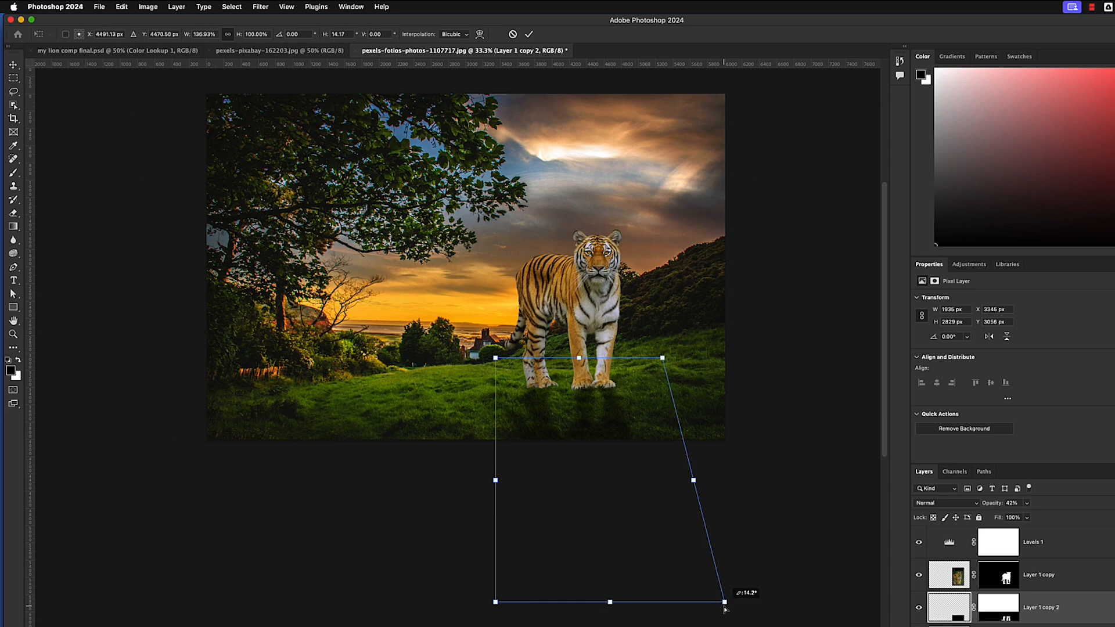
pyautogui.moveTo(498, 604); pyautogui.dragTo(562, 602)
pyautogui.moveTo(729, 606); pyautogui.dragTo(753, 606)
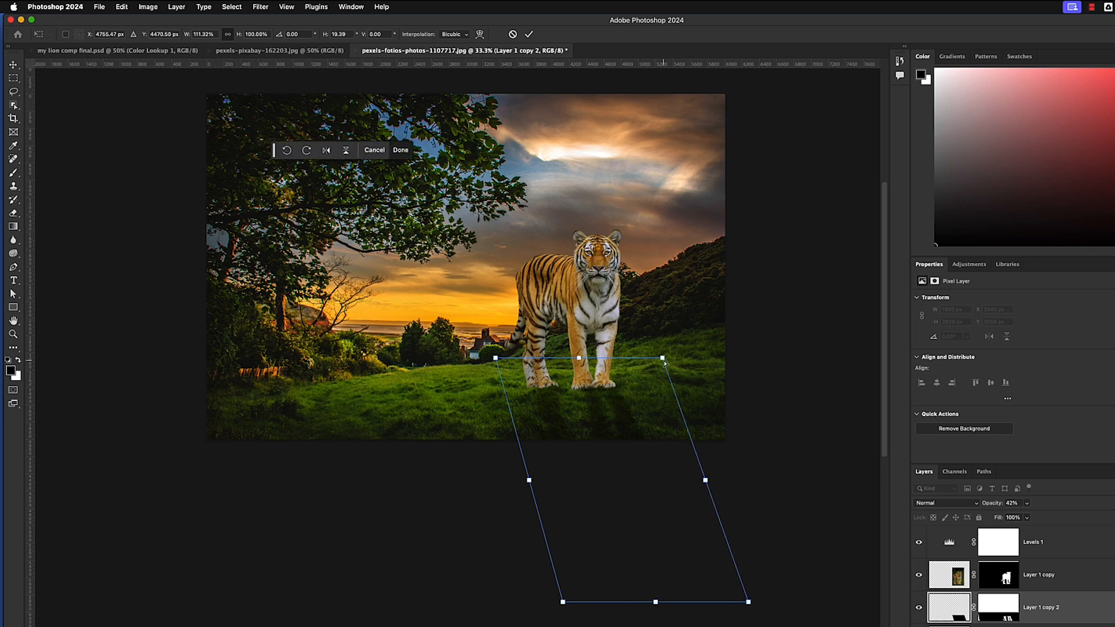
pyautogui.moveTo(665, 363); pyautogui.dragTo(654, 370)
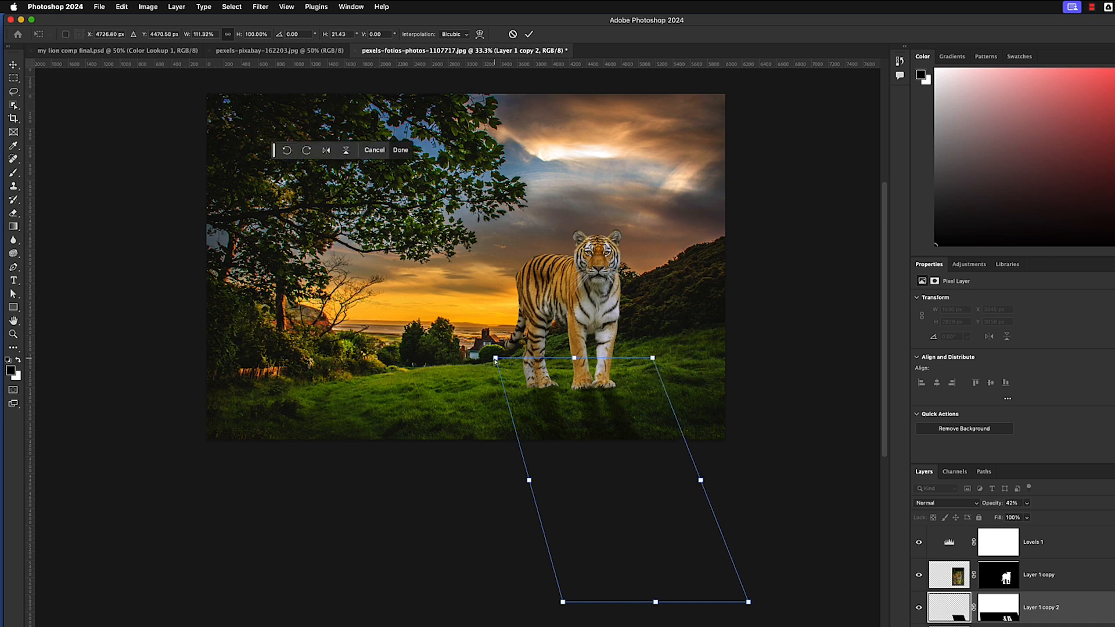
pyautogui.moveTo(495, 360); pyautogui.dragTo(490, 359)
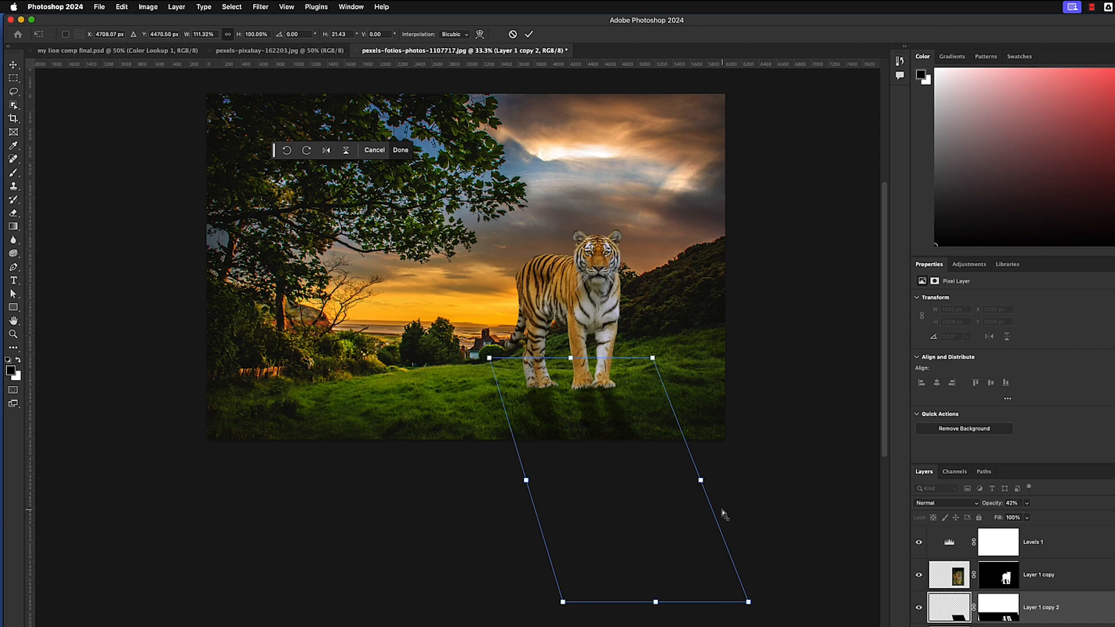
pyautogui.moveTo(748, 602); pyautogui.dragTo(765, 607)
pyautogui.moveTo(565, 602); pyautogui.dragTo(569, 603)
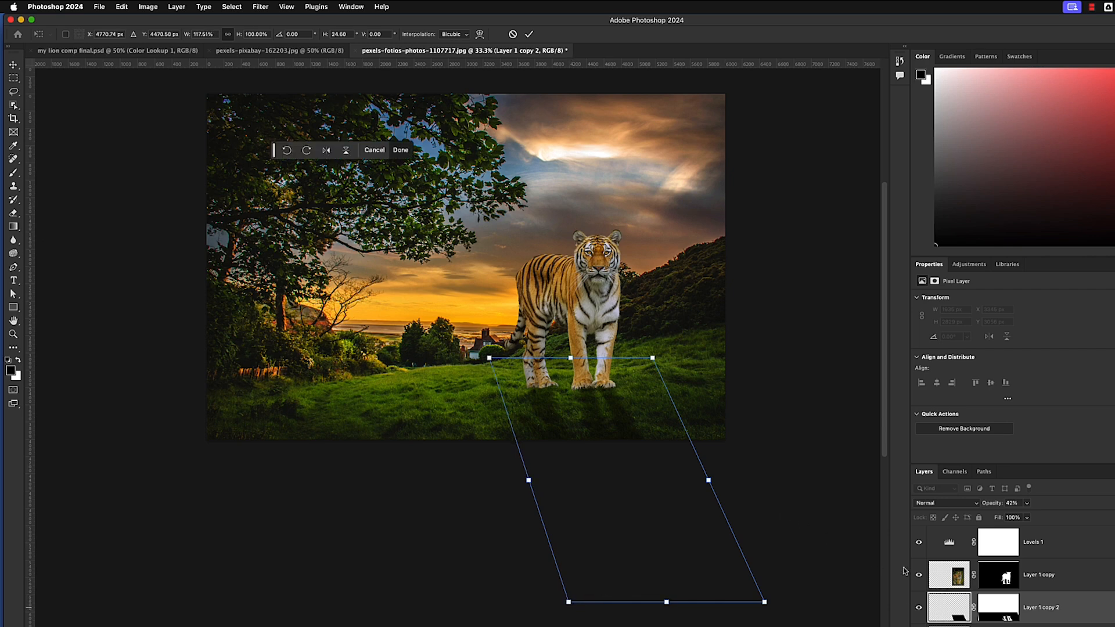
pyautogui.press('Return')
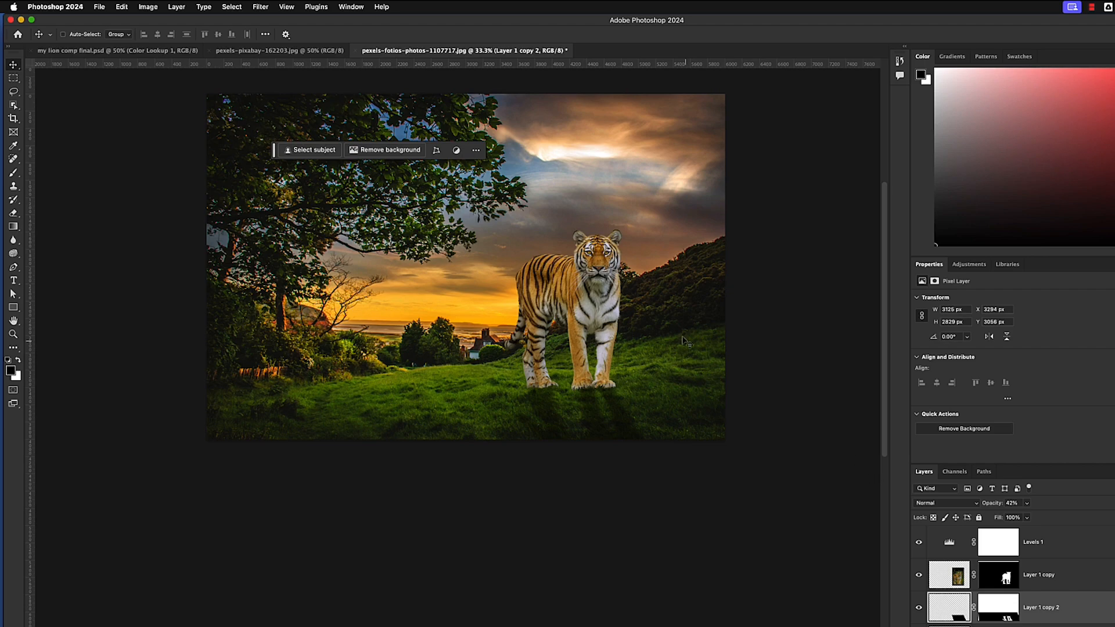
# Add a Color Lookup adjustment using the Candlelight.CUBE 3D LUT and place it at the top of the layer stack
pyautogui.moveTo(668, 341); pyautogui.dragTo(668, 473)
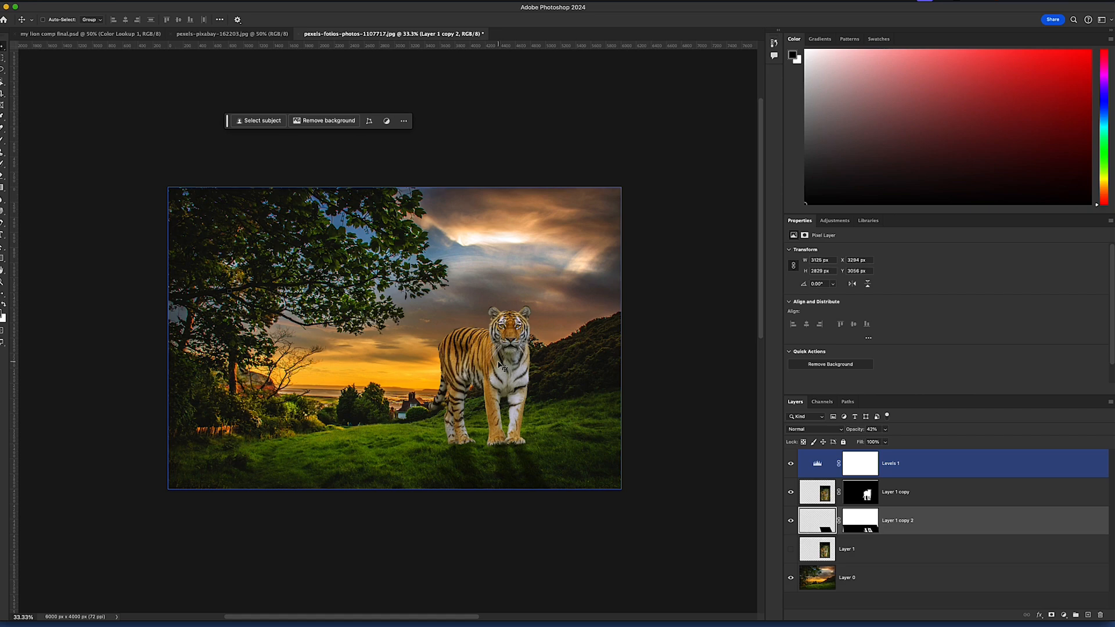
pyautogui.moveTo(649, 7); pyautogui.dragTo(646, 8)
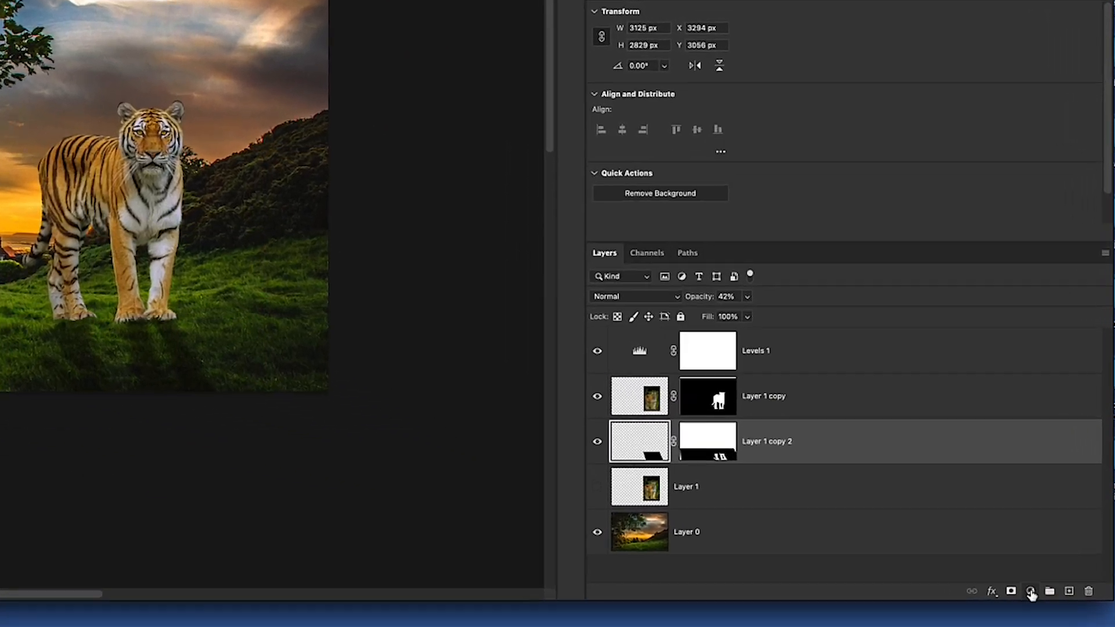
pyautogui.click(1061, 615)
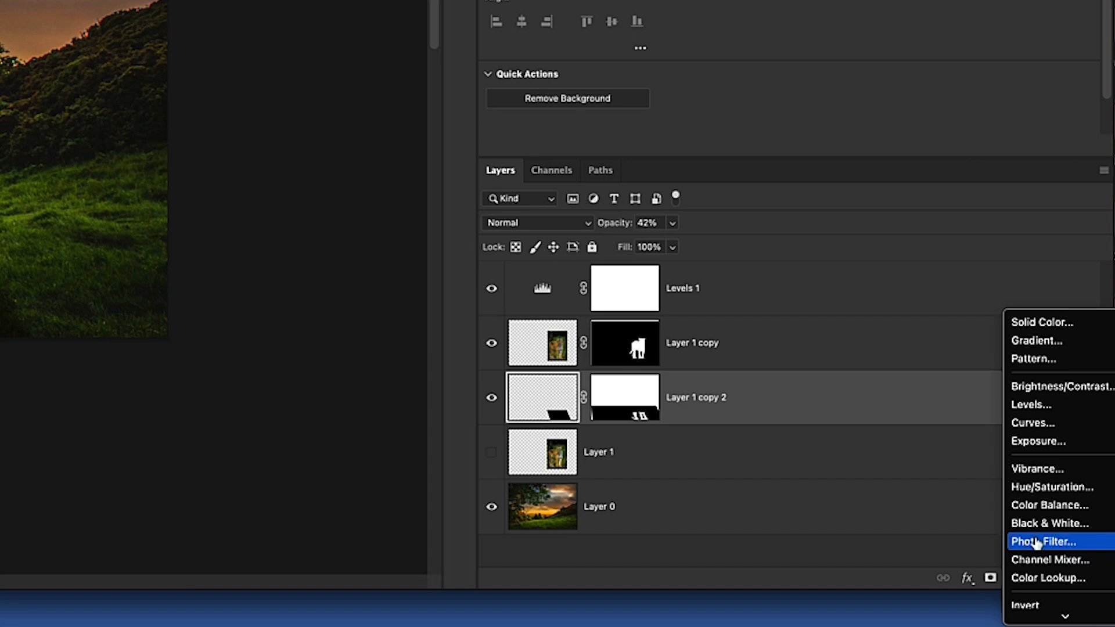
pyautogui.click(1036, 580)
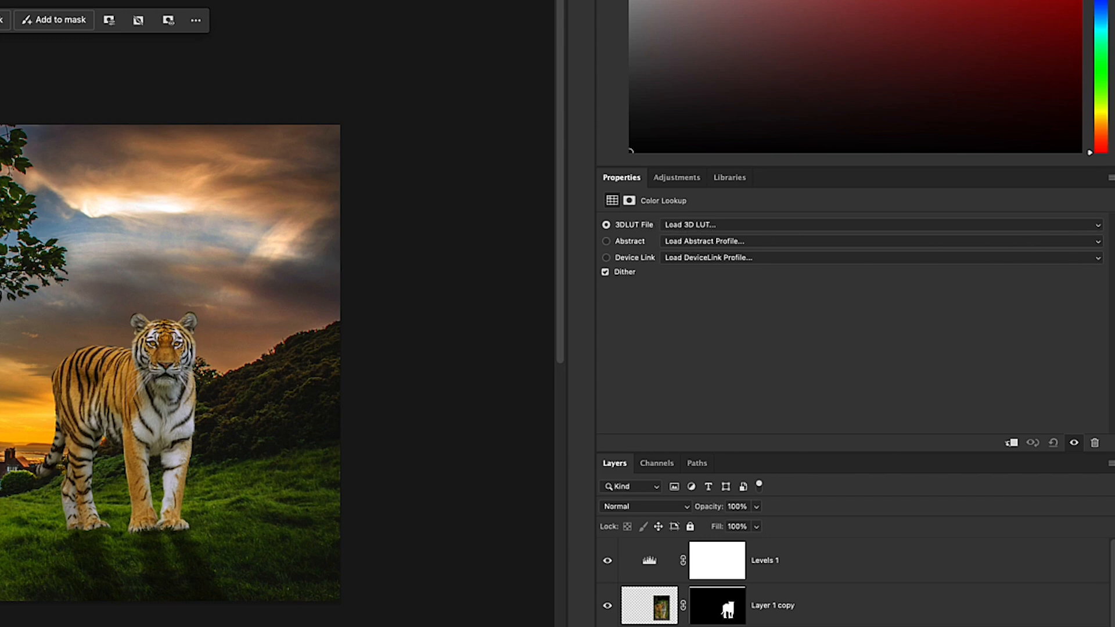
pyautogui.click(1097, 227)
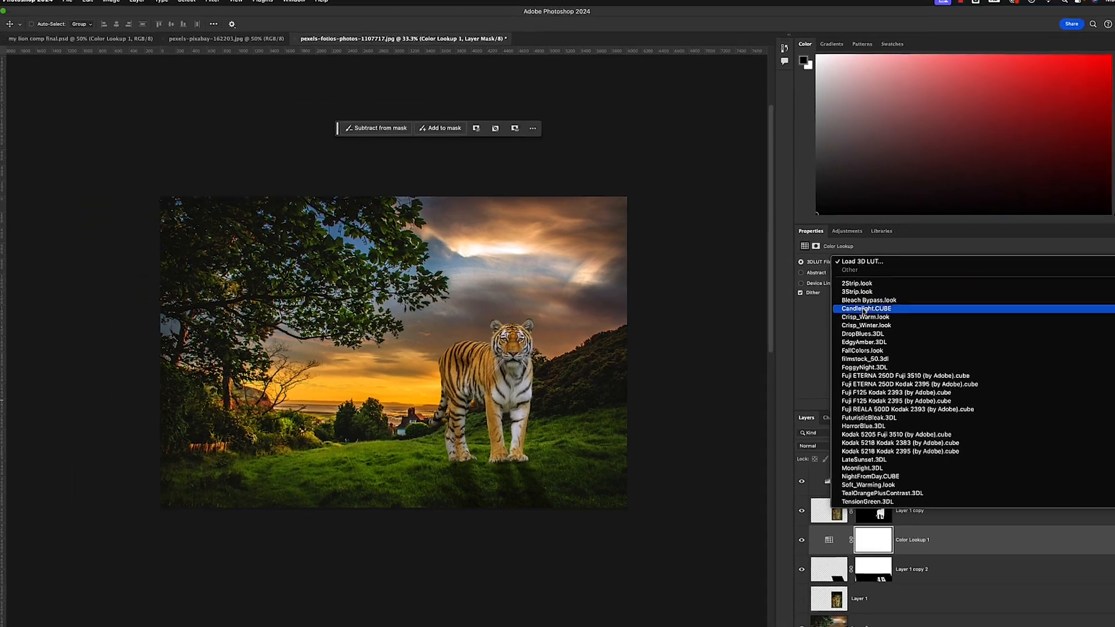
pyautogui.click(824, 305)
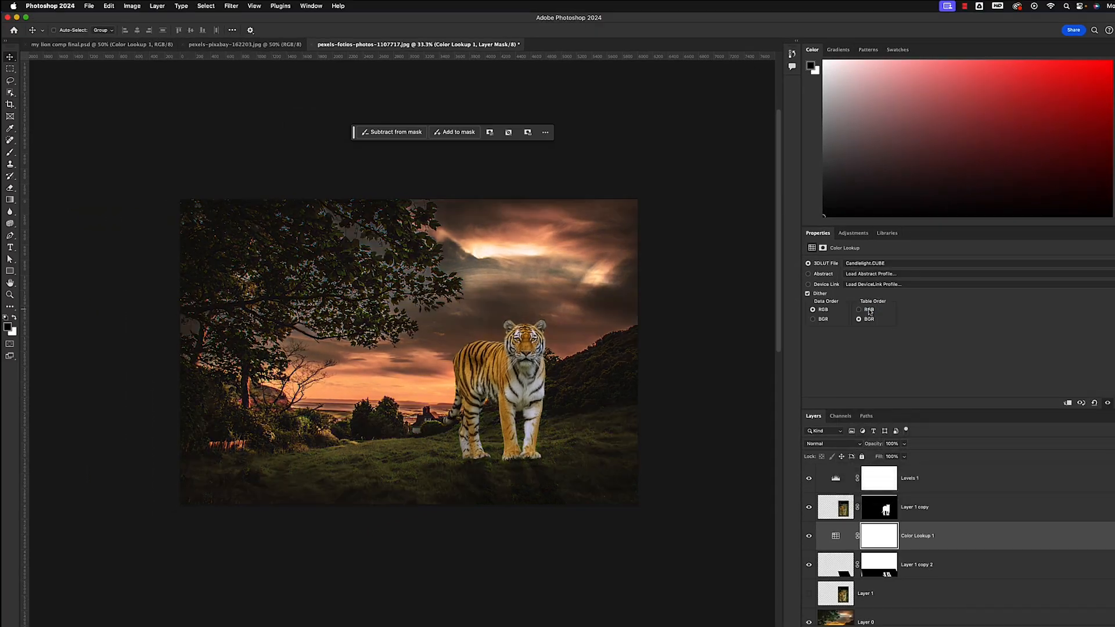
pyautogui.click(869, 538)
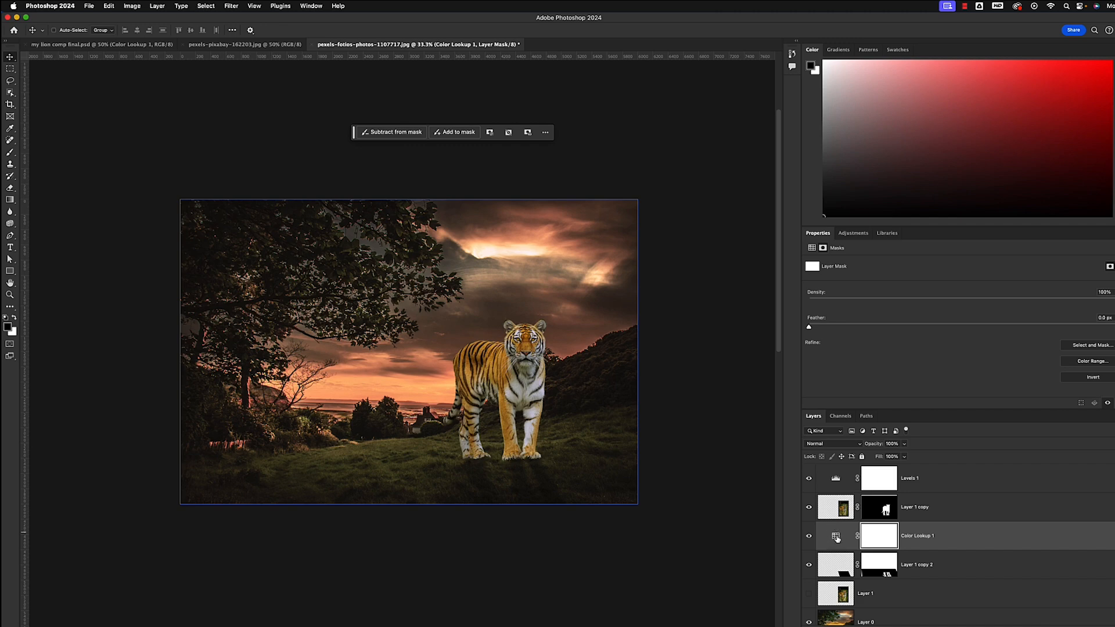
pyautogui.moveTo(837, 539); pyautogui.dragTo(837, 472)
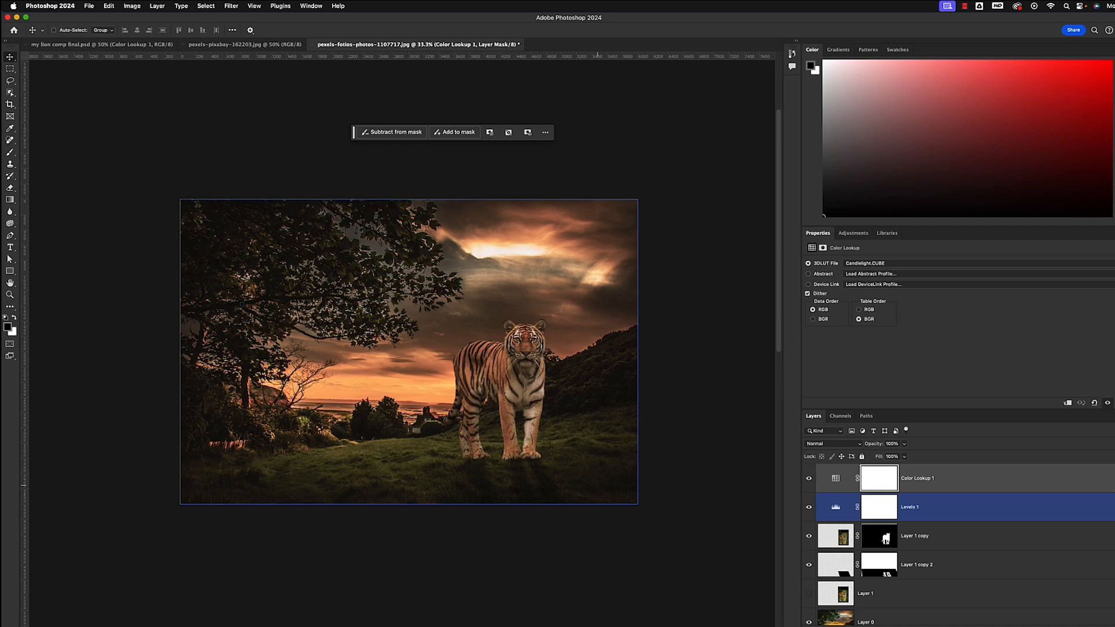
# Change the Color Lookup adjustment's 3D LUT to Crisp_Warm.look
pyautogui.click(1007, 265)
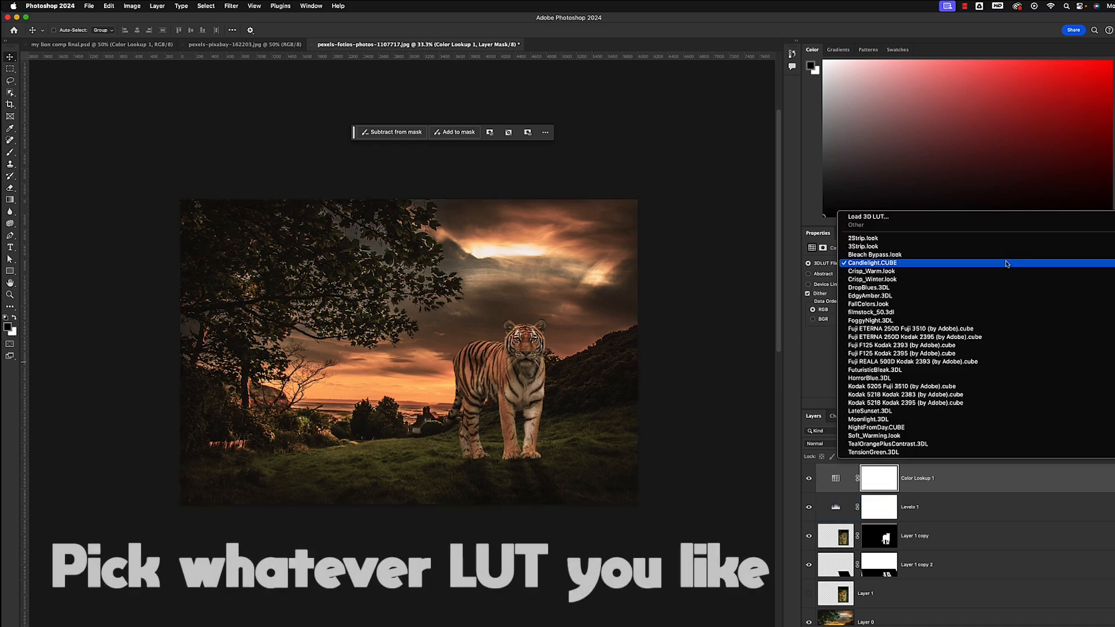
pyautogui.click(982, 271)
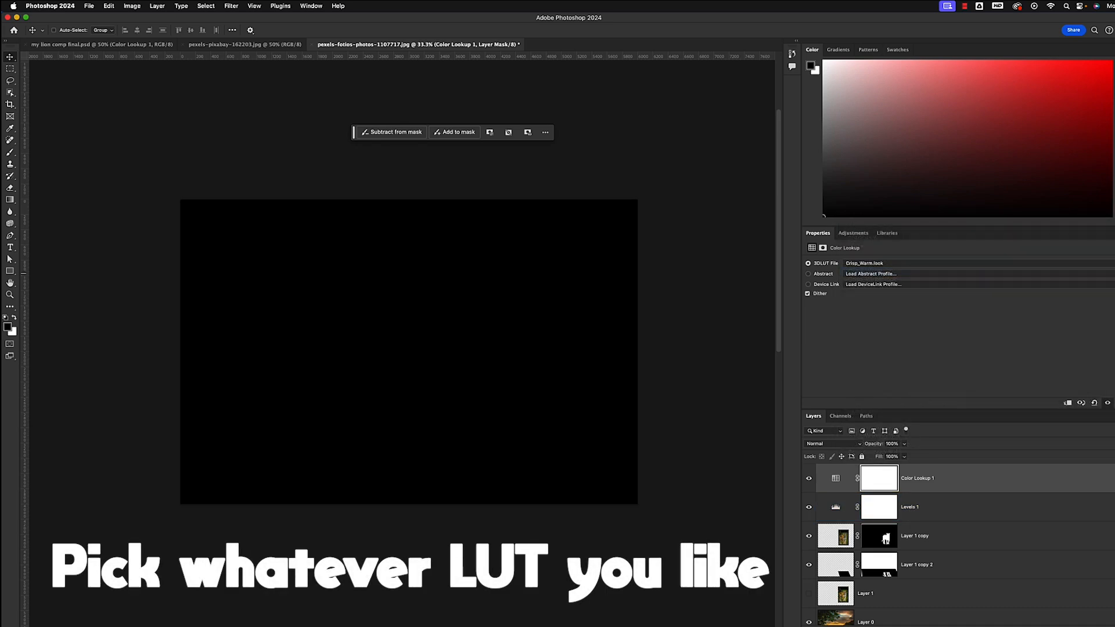
pyautogui.click(956, 265)
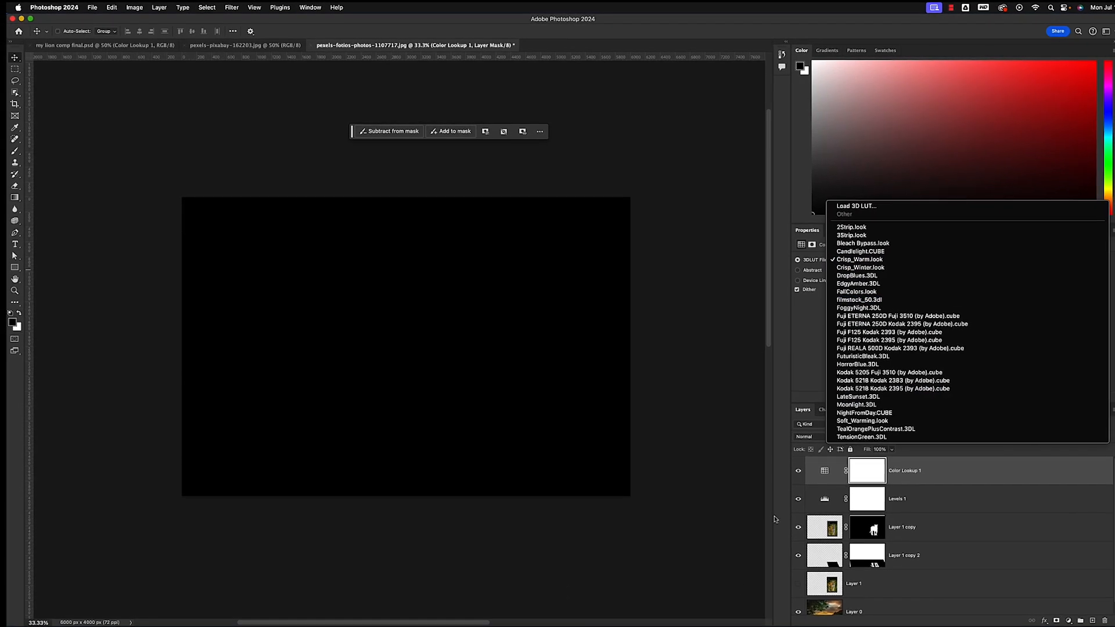
pyautogui.click(775, 520)
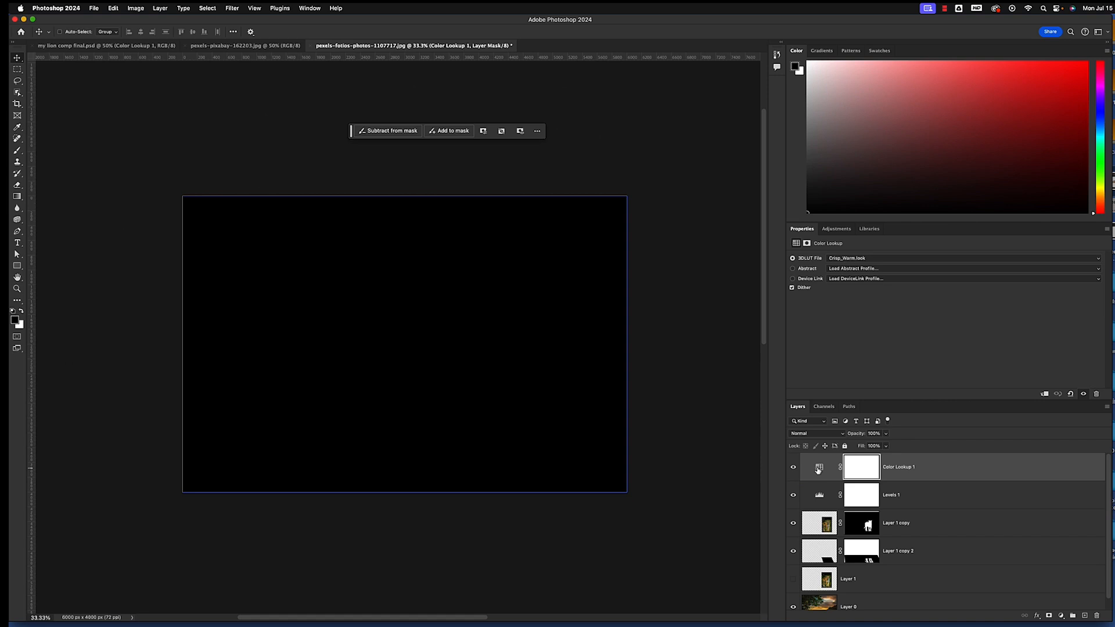
# Try the DropBlues.3DL and EdgyAmber.3DL 3D LUTs on the Color Lookup adjustment
pyautogui.click(817, 469)
pyautogui.click(908, 262)
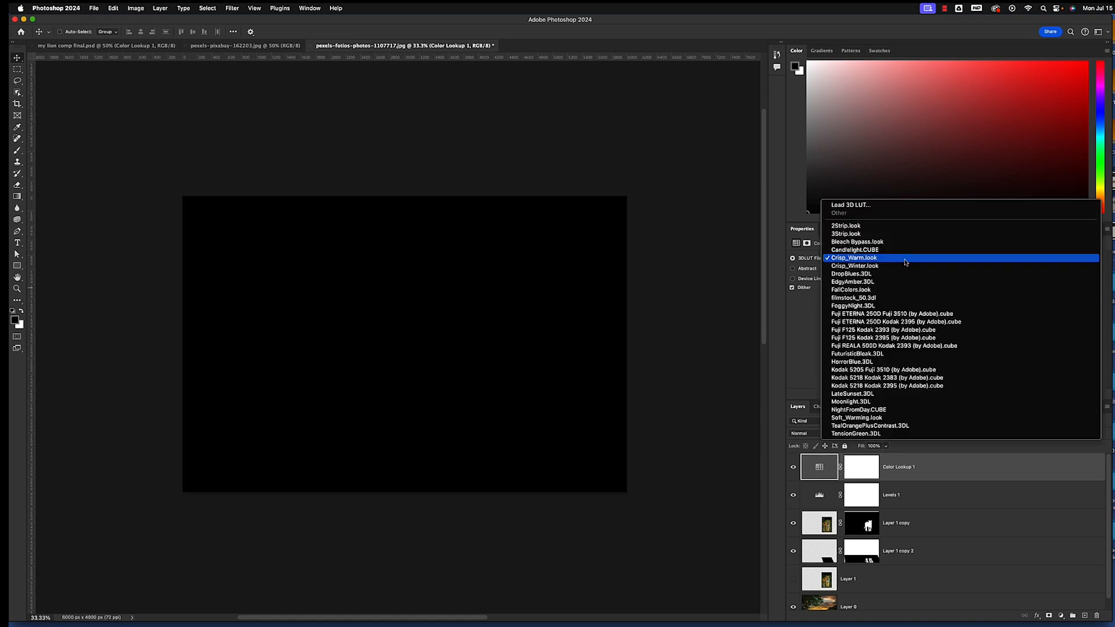
pyautogui.click(898, 274)
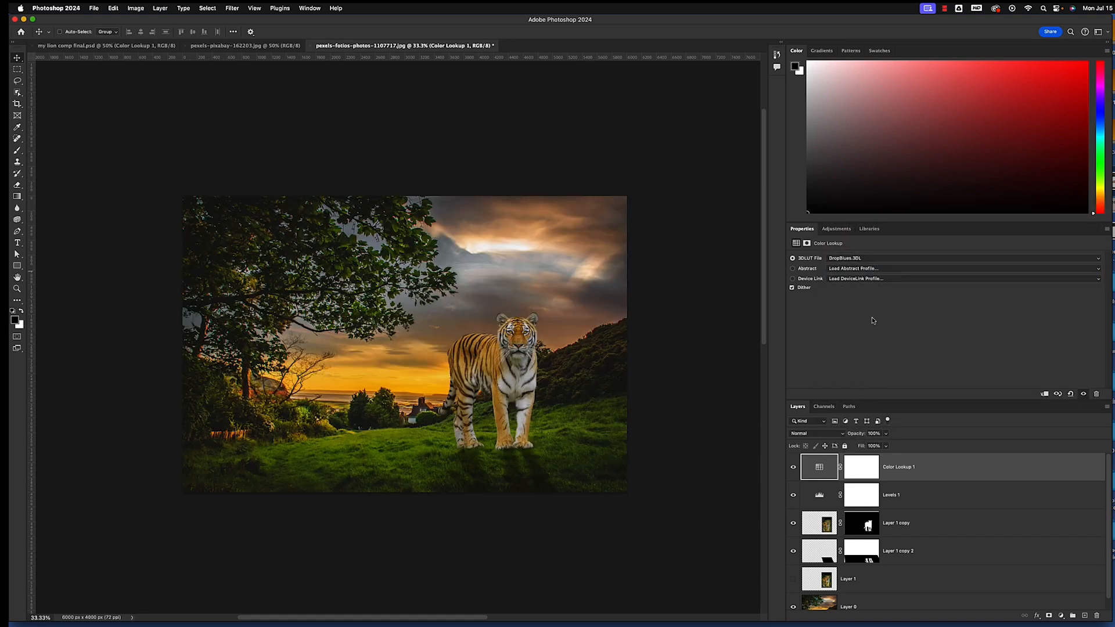
pyautogui.click(873, 261)
pyautogui.click(873, 270)
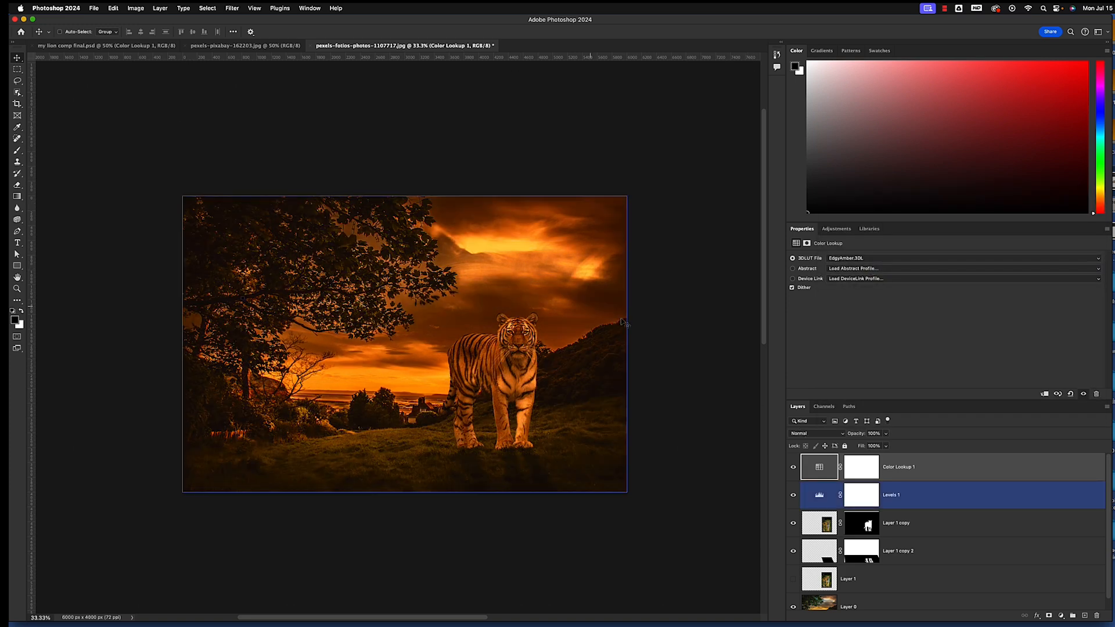
# Set the Color Lookup adjustment's 3D LUT to LateSunset.3DL
pyautogui.click(900, 271)
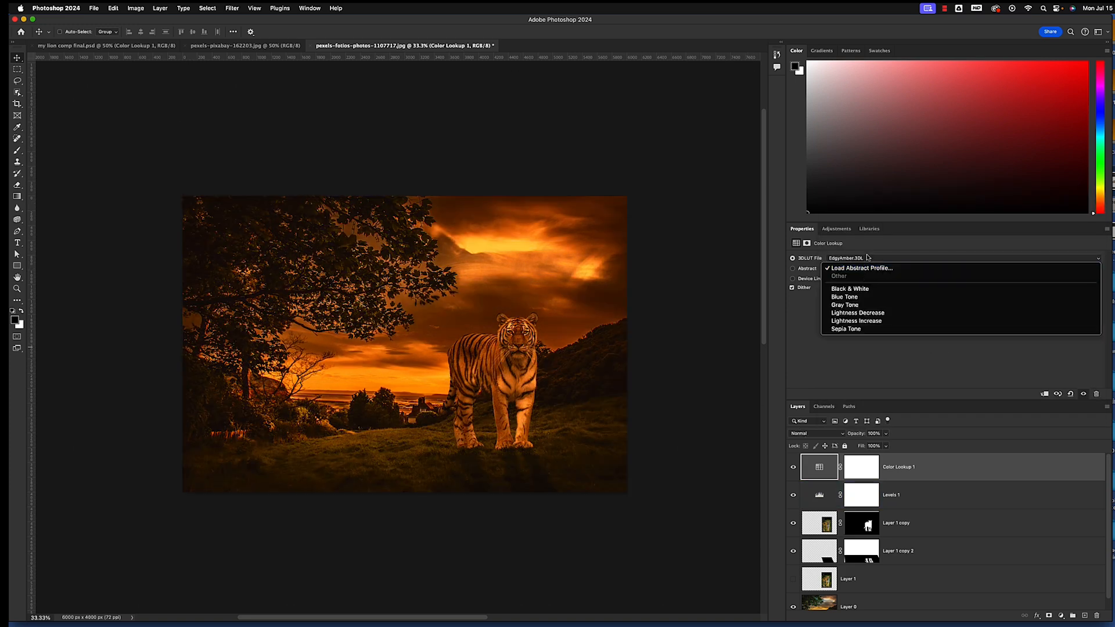
pyautogui.click(879, 257)
pyautogui.click(877, 261)
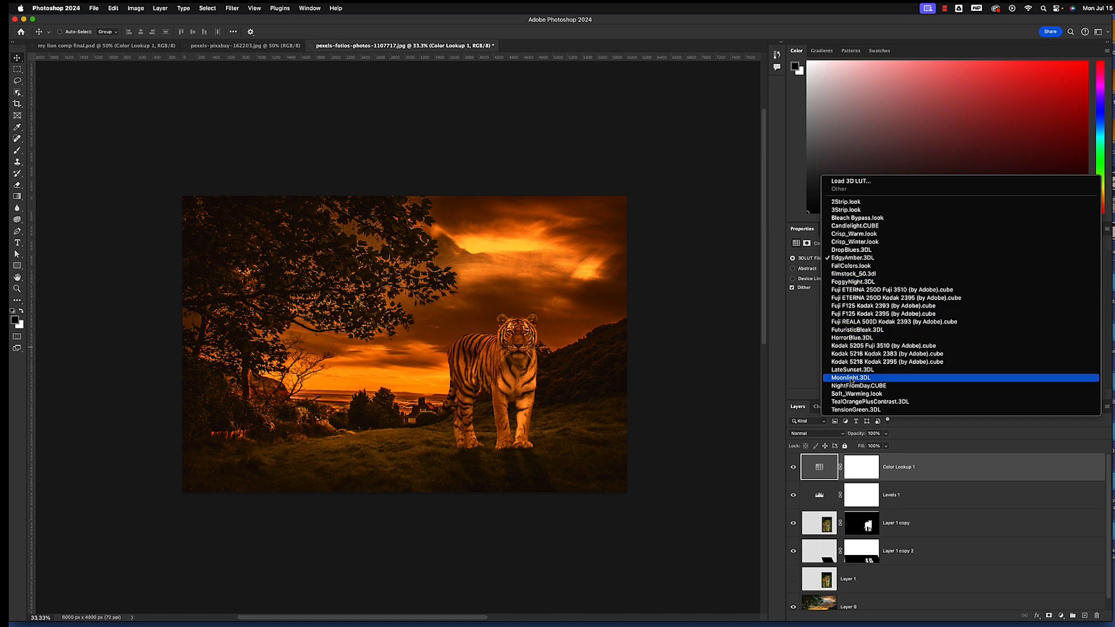
pyautogui.click(852, 373)
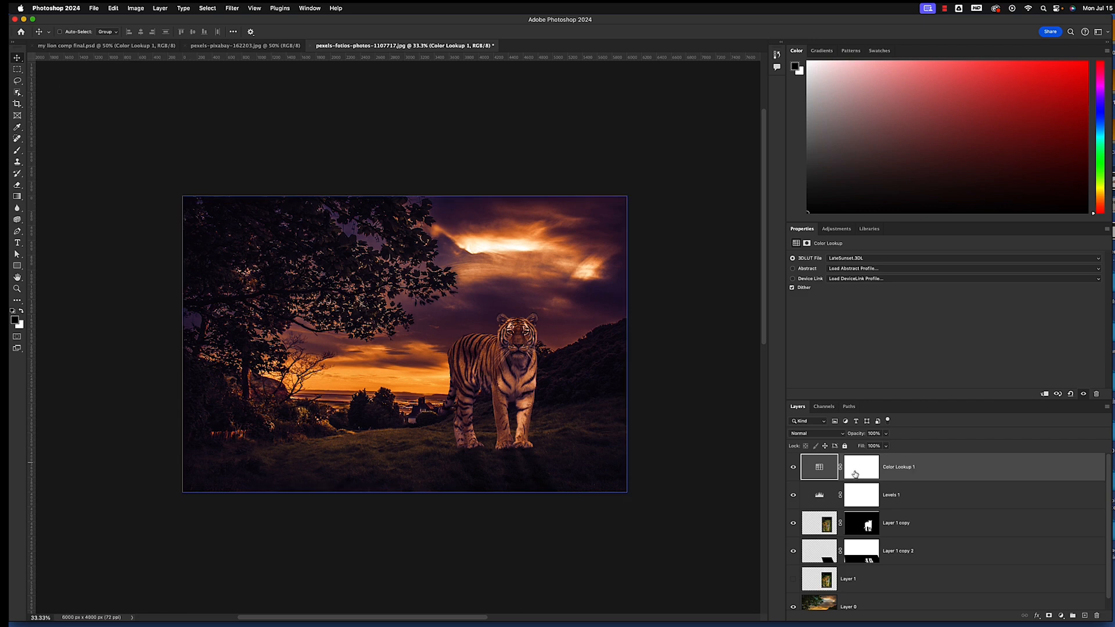
# Lower the Color Lookup adjustment layer's opacity to 51%
pyautogui.click(886, 433)
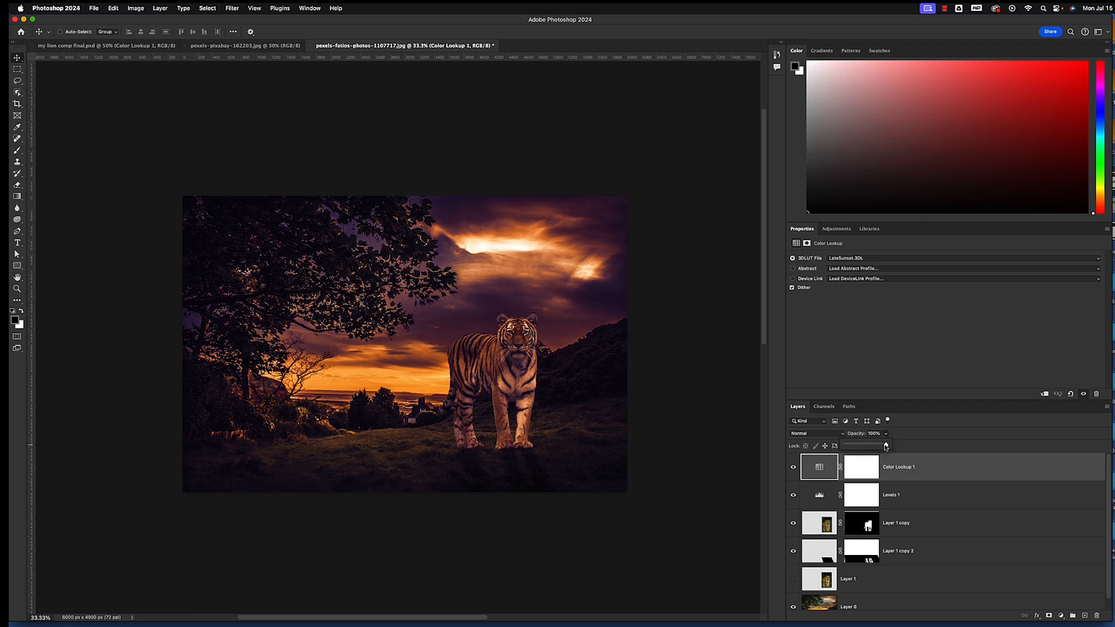
pyautogui.moveTo(886, 446); pyautogui.dragTo(861, 448)
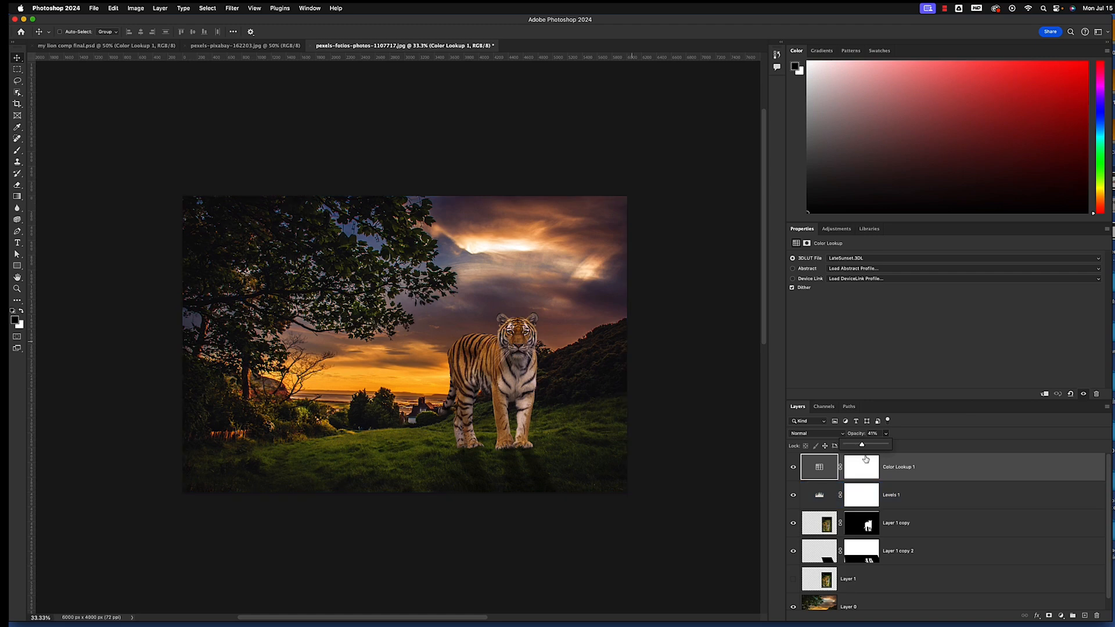
pyautogui.moveTo(866, 447); pyautogui.dragTo(867, 446)
pyautogui.click(845, 339)
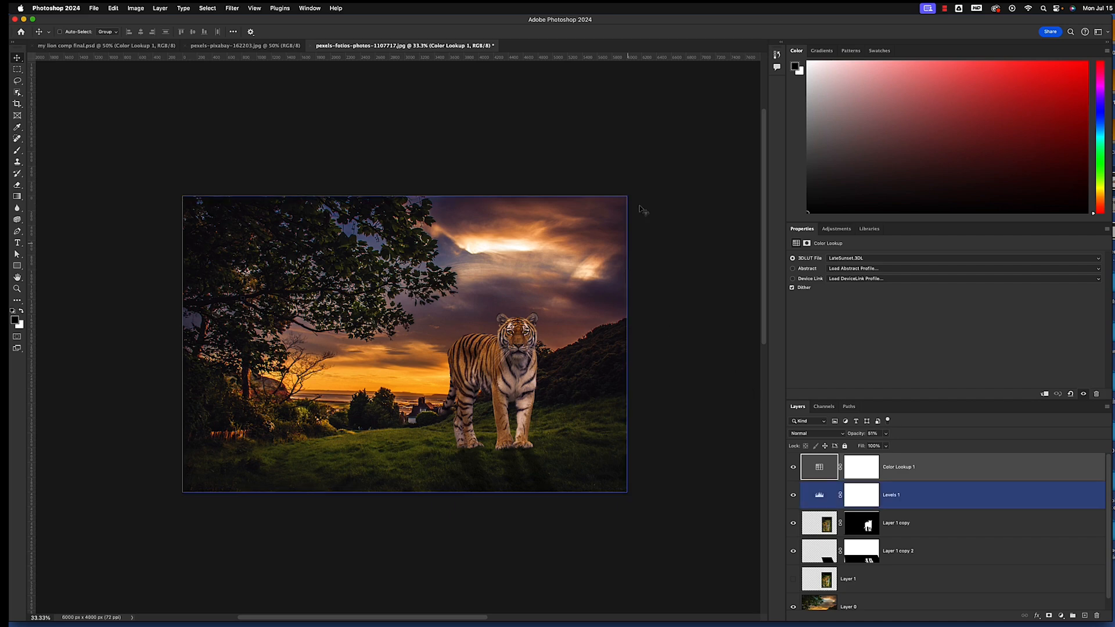